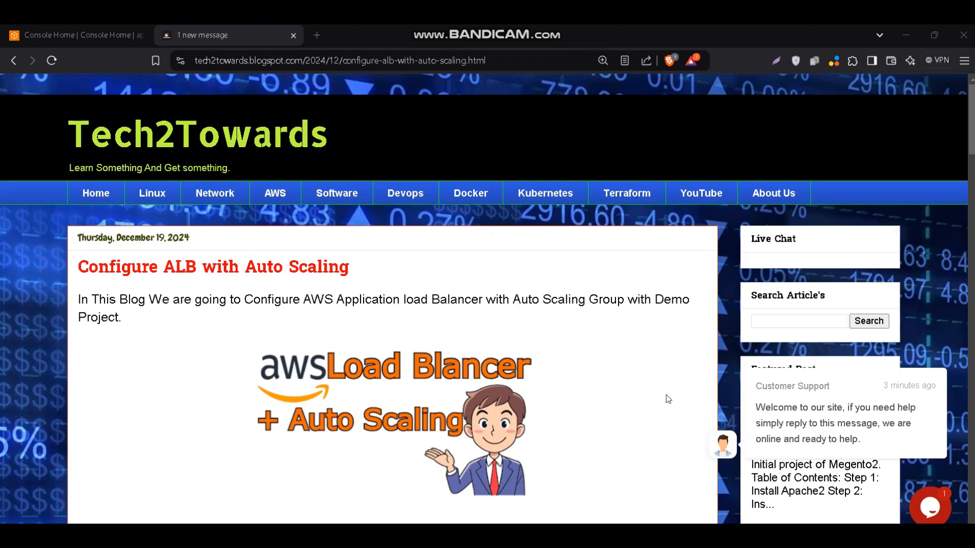
Review the blog post's first step, switch to the AWS console and start launching a new EC2 instance
scroll(668, 400, down, 1)
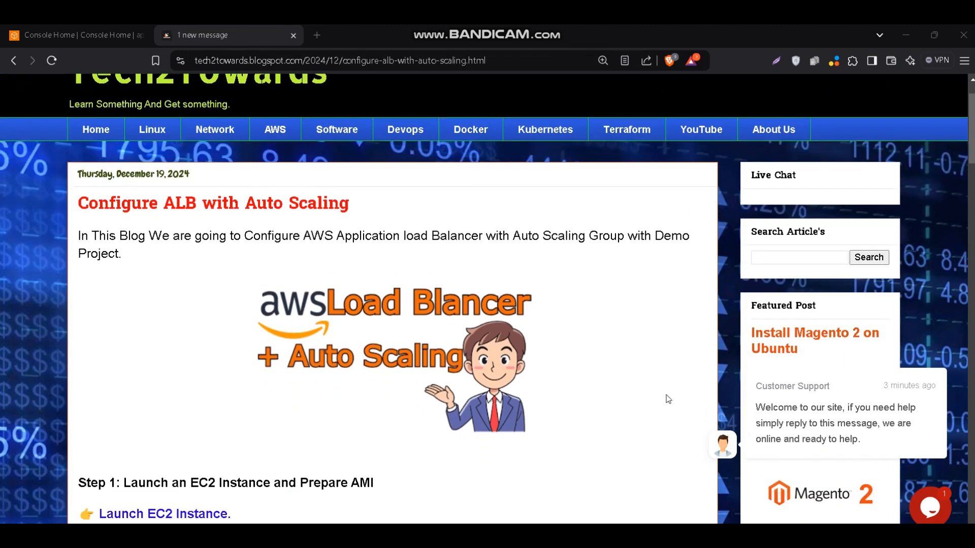
scroll(668, 399, down, 5)
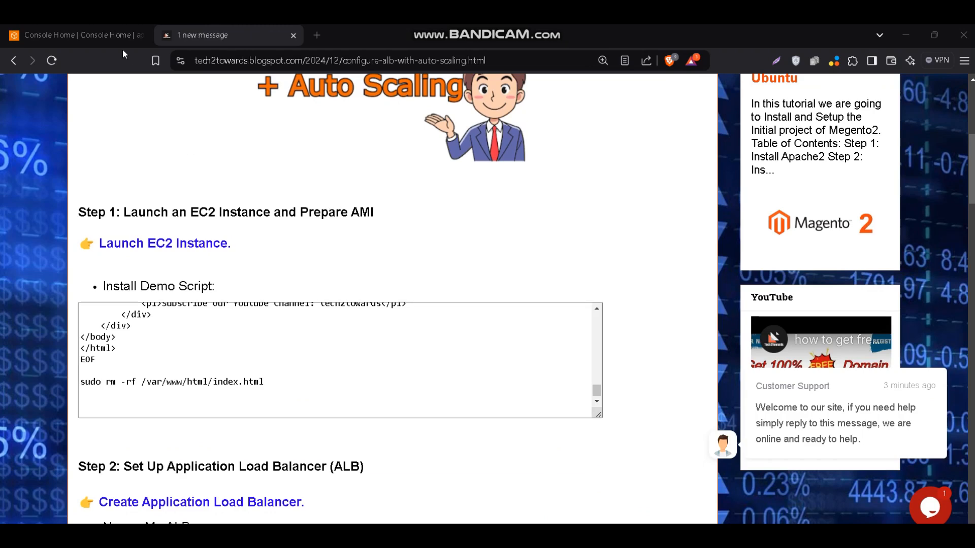
click(115, 39)
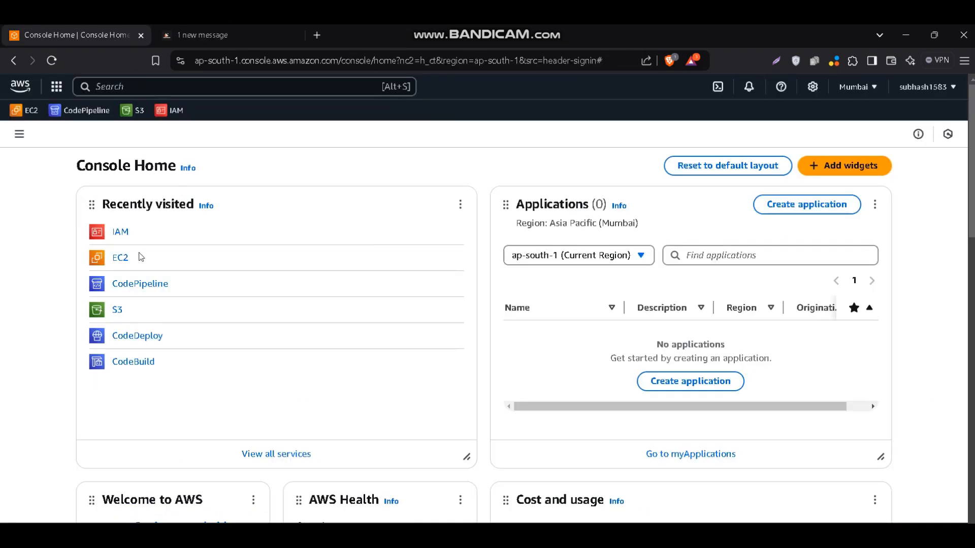
click(125, 261)
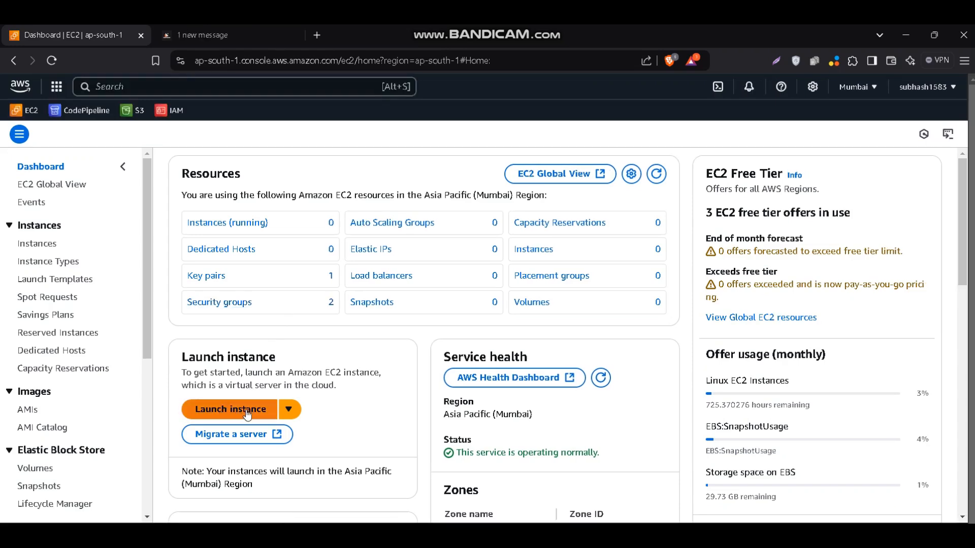
click(247, 415)
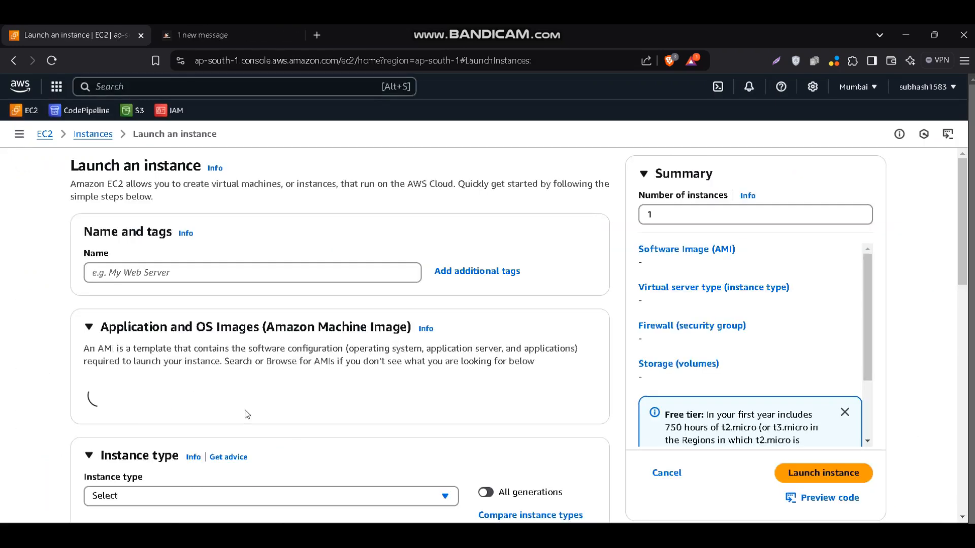
Name the instance Server and choose Ubuntu as its operating system image
click(215, 271)
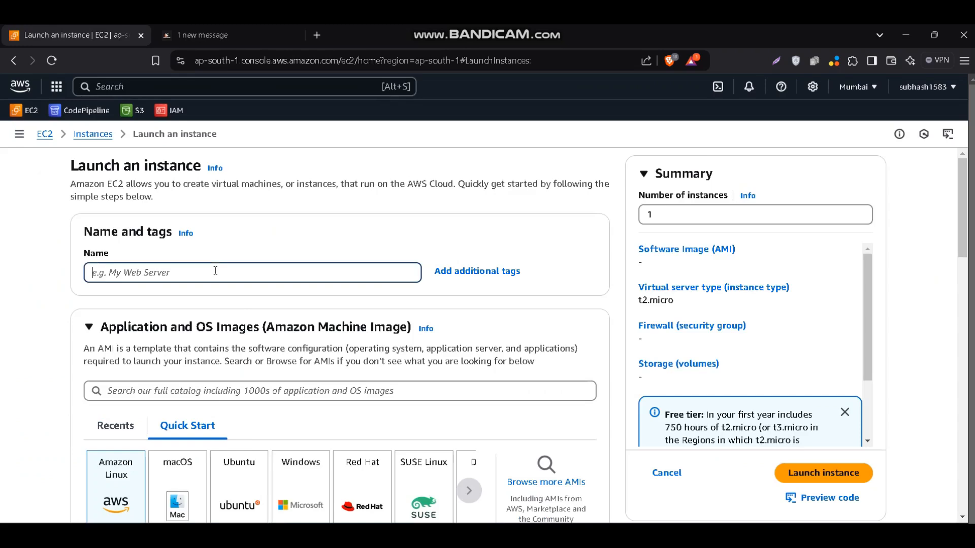
text(Ser)
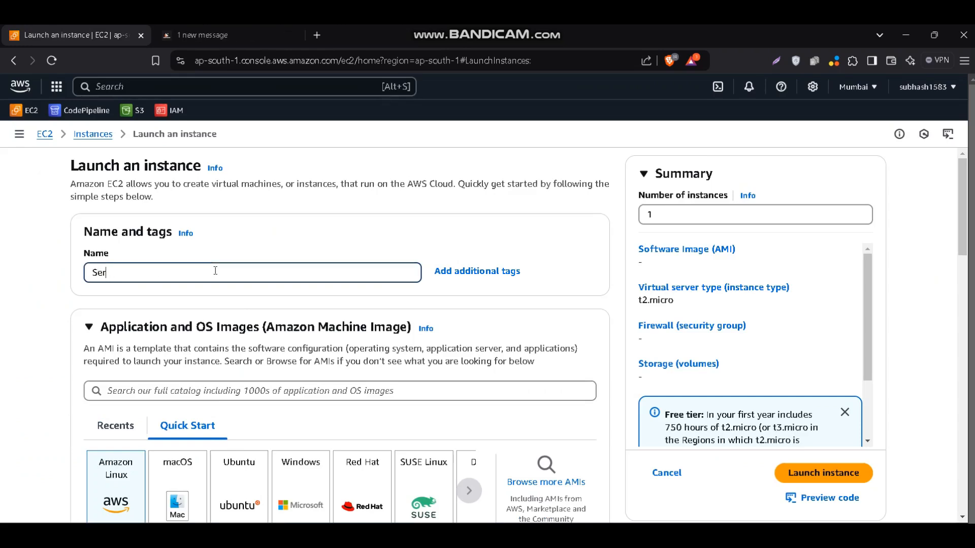
text(ver)
scroll(216, 271, down, 2)
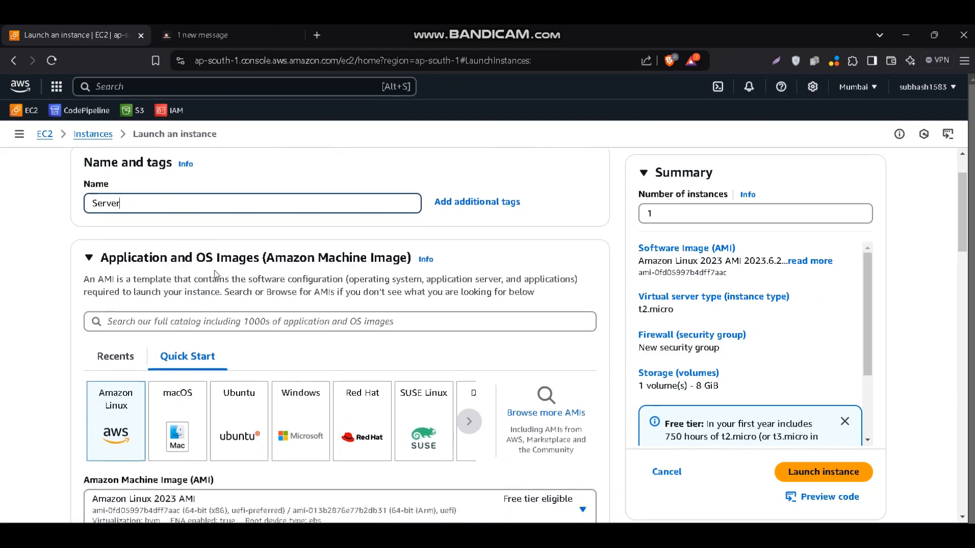
scroll(216, 274, down, 1)
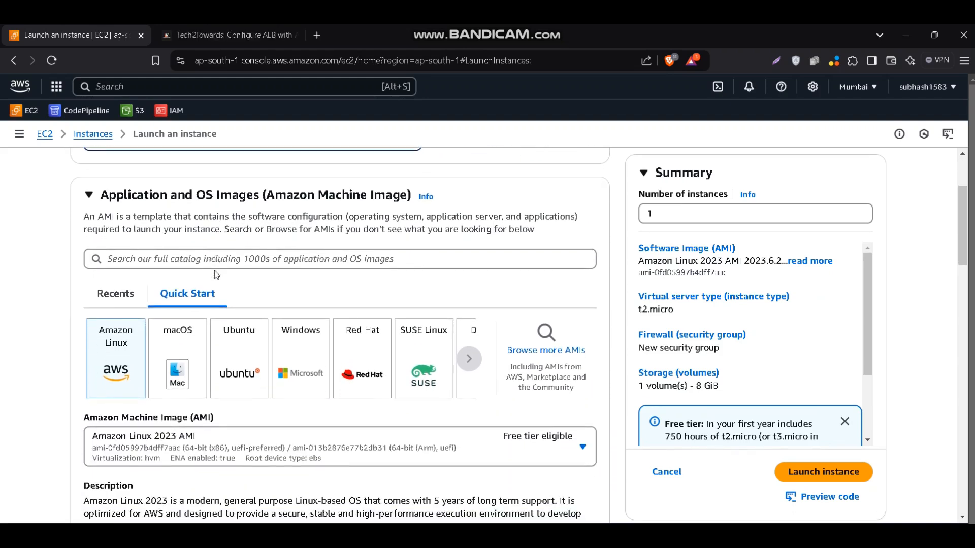
click(253, 363)
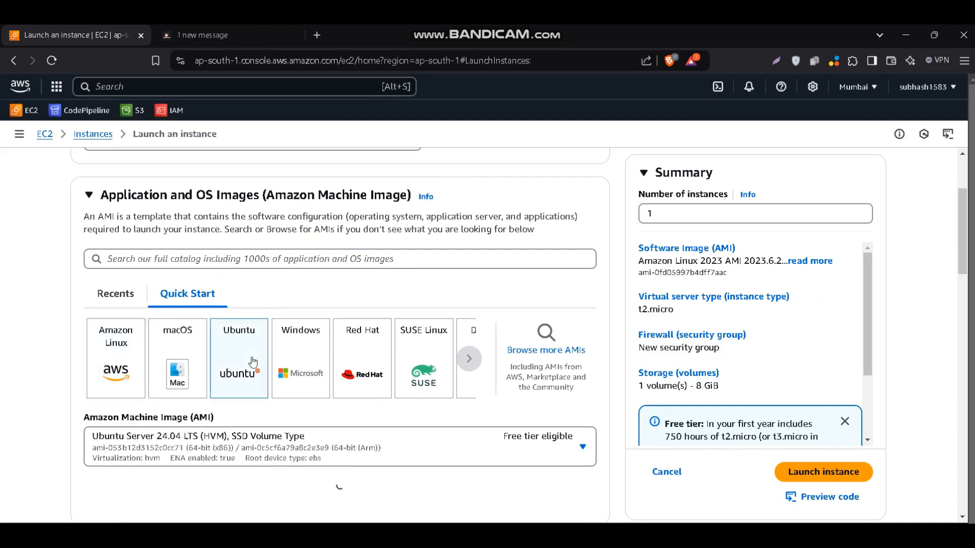
Create an RSA key pair named ubuntu123 in .pem format for the instance and save the key file in Downloads
scroll(253, 362, down, 5)
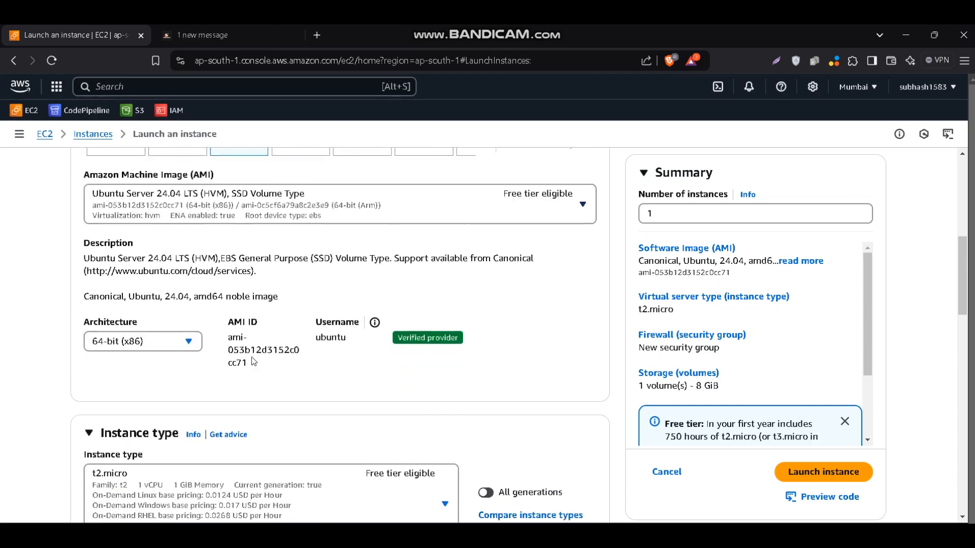
scroll(253, 362, down, 4)
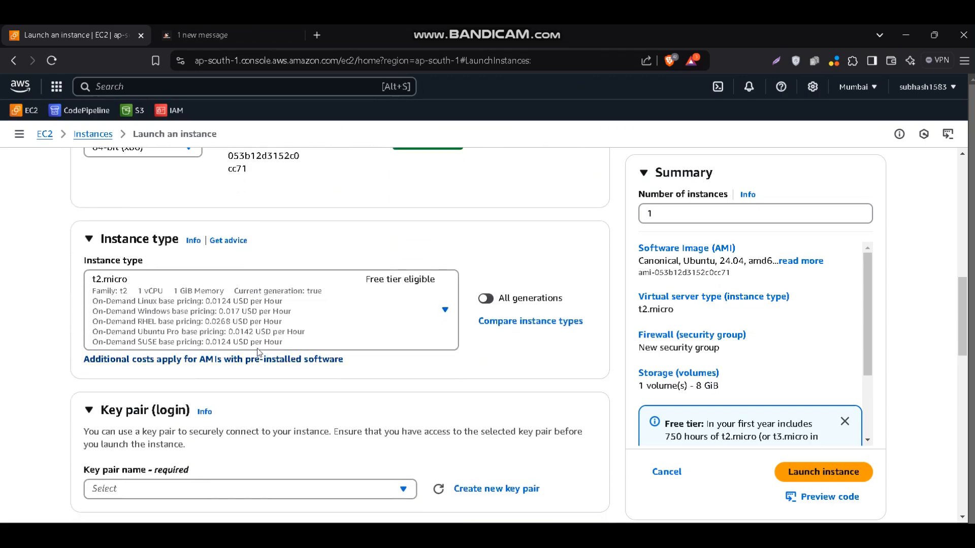
scroll(285, 325, down, 2)
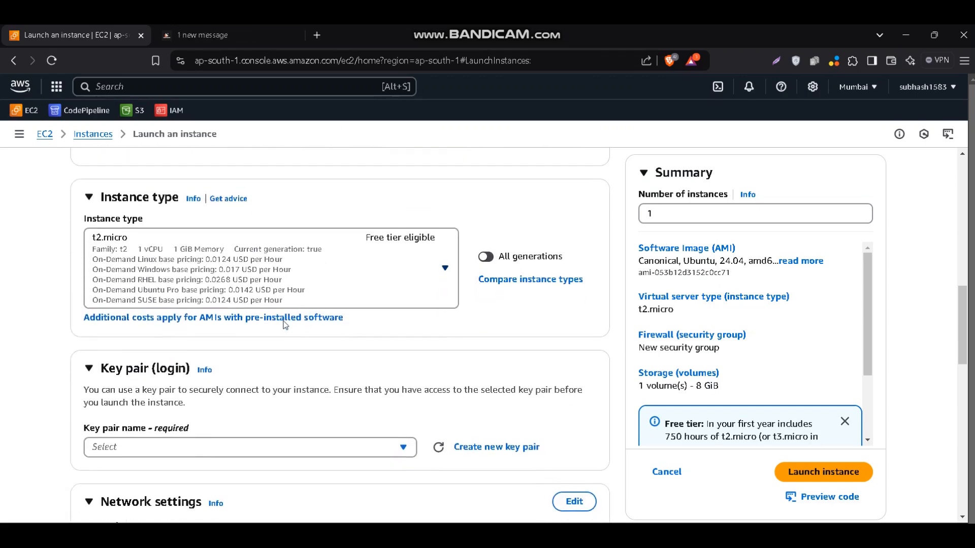
scroll(285, 325, down, 1)
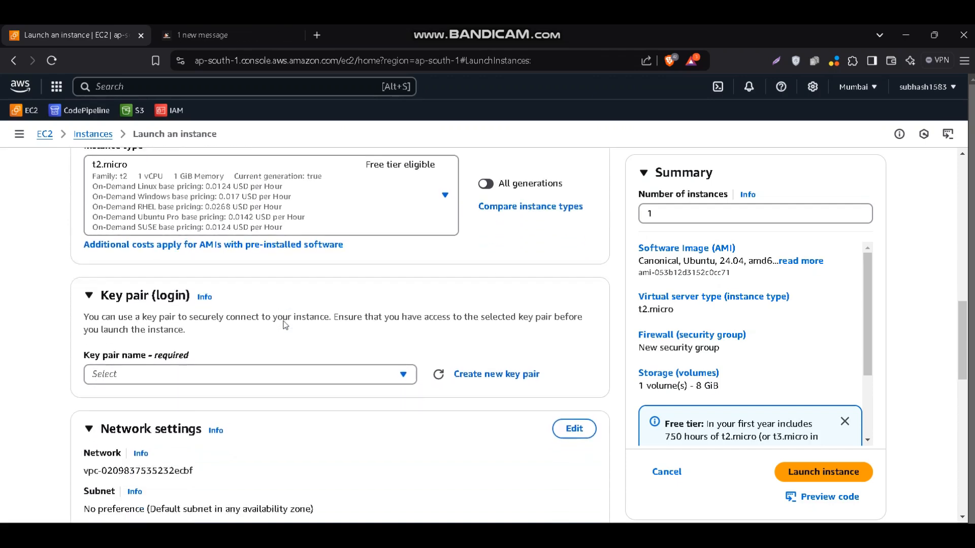
click(478, 355)
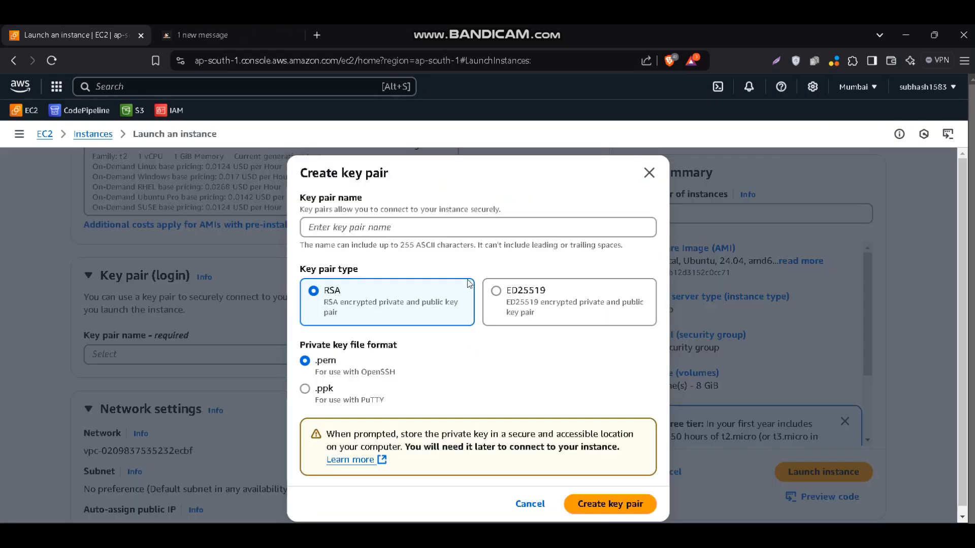
click(470, 227)
text(ubu)
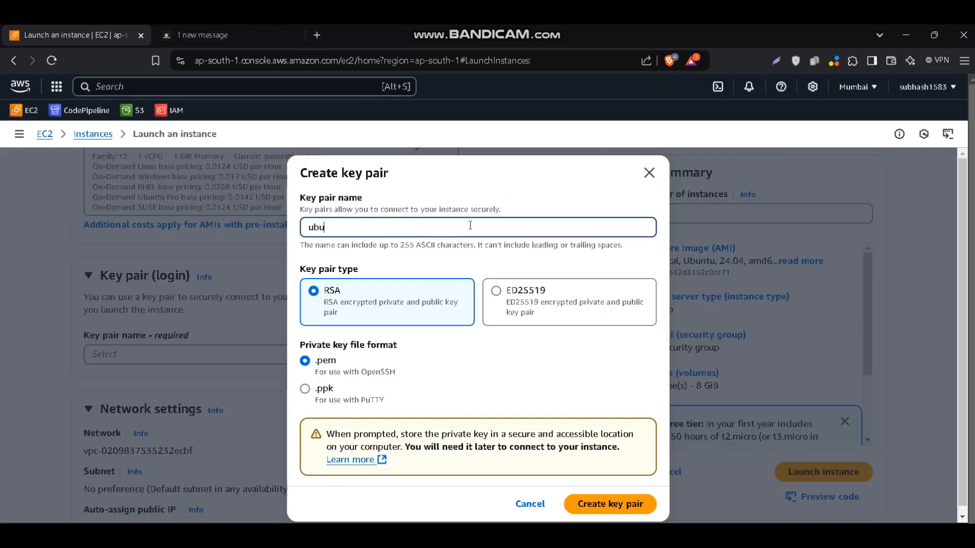
text(ntu)
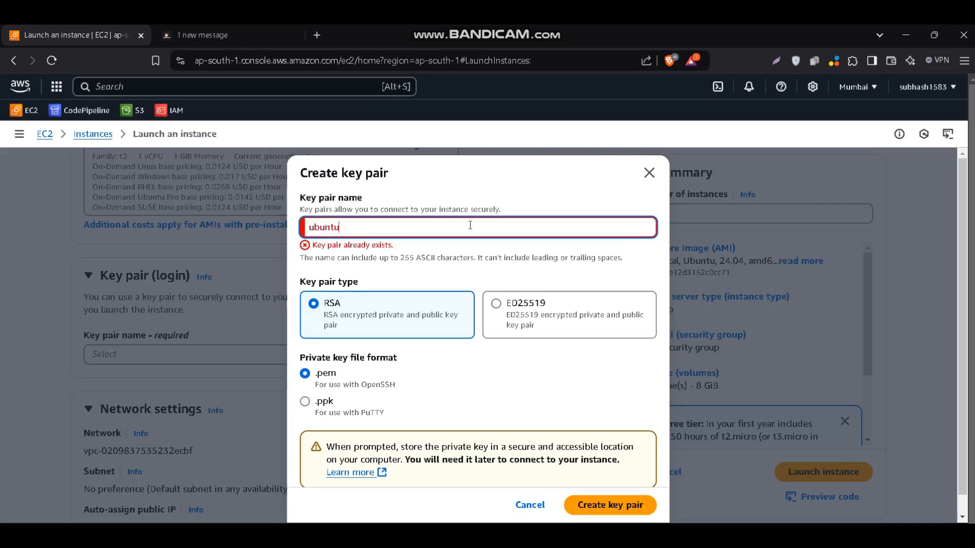
text(123)
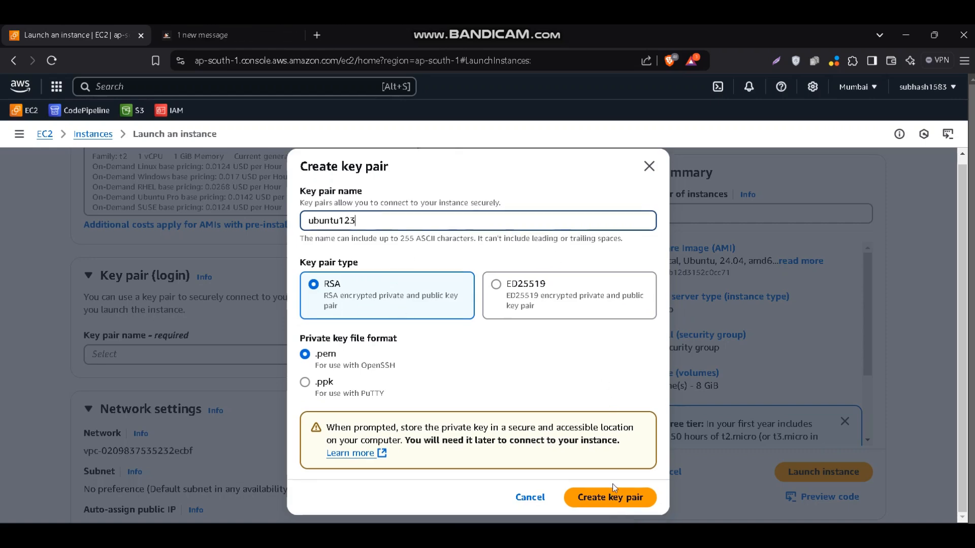
click(614, 497)
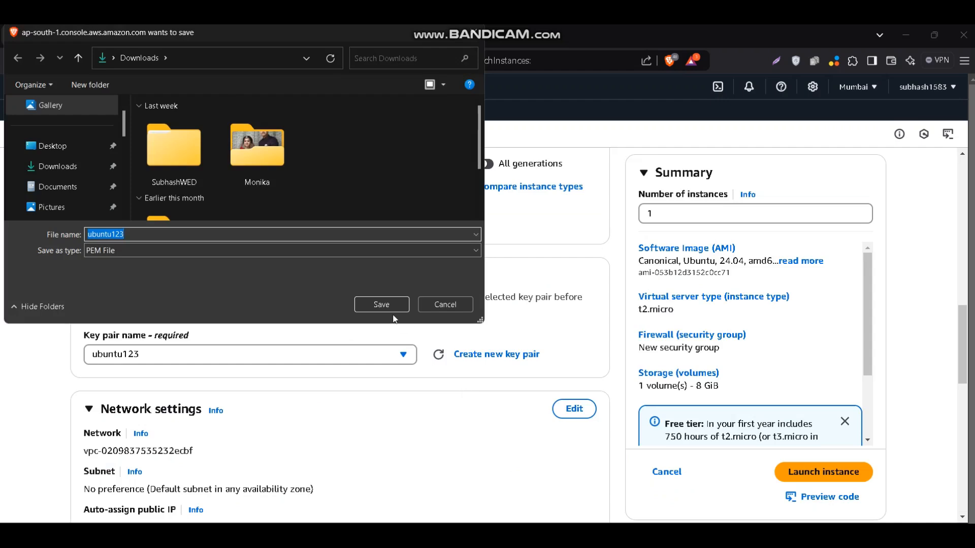
click(382, 304)
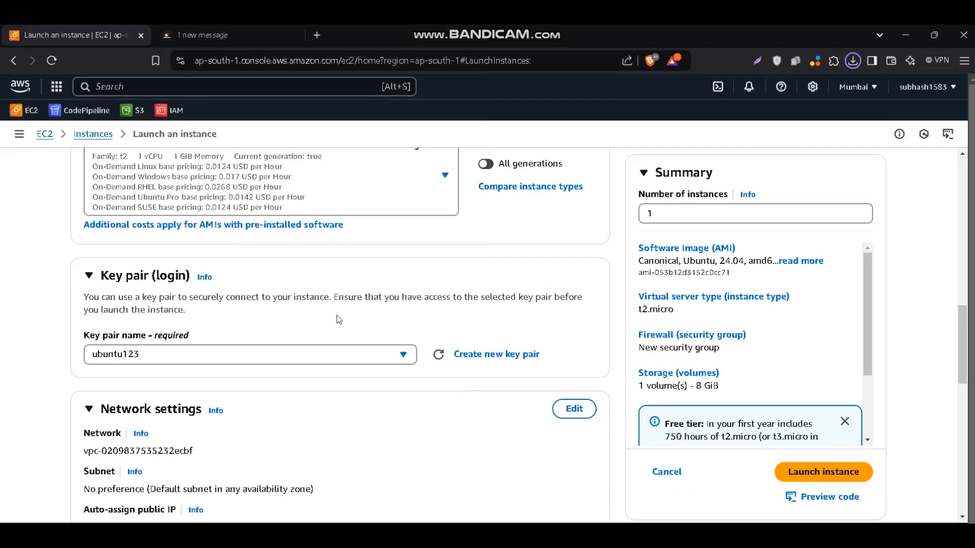
Allow HTTPS and HTTP traffic from the internet in the instance's new security group
scroll(337, 315, down, 3)
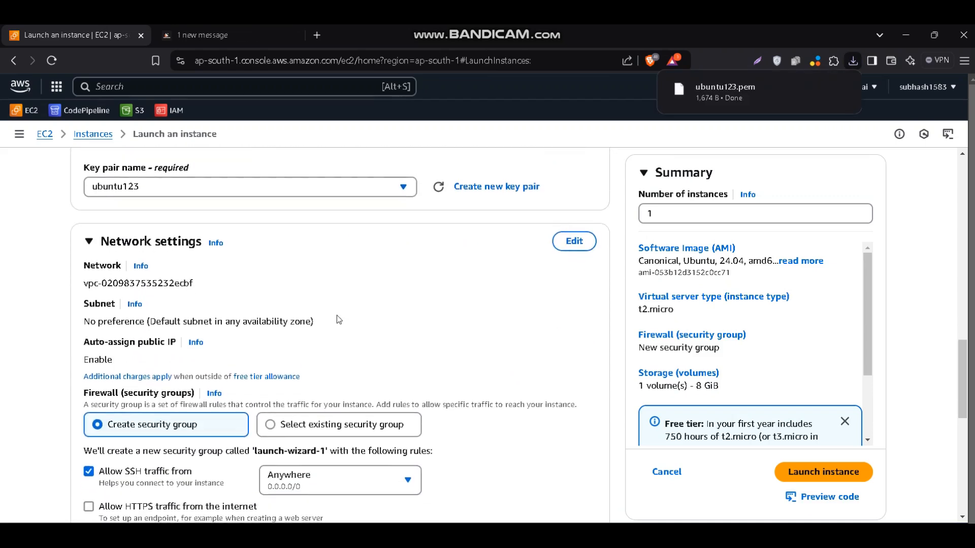
scroll(337, 315, down, 2)
scroll(269, 347, down, 1)
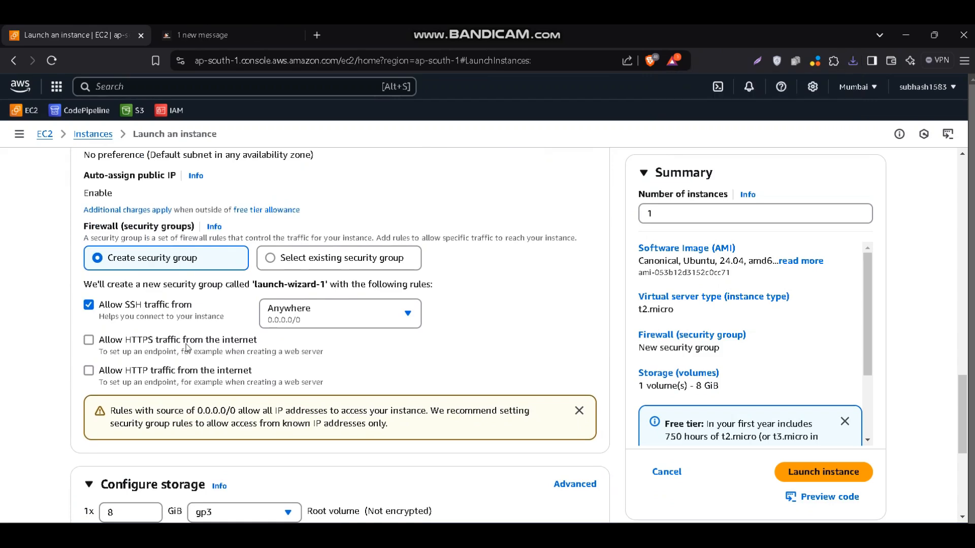
click(89, 340)
click(142, 376)
Copy the entire Install Demo Script from the Tech2Towards blog post into the instance's User data in the advanced details
scroll(143, 376, down, 4)
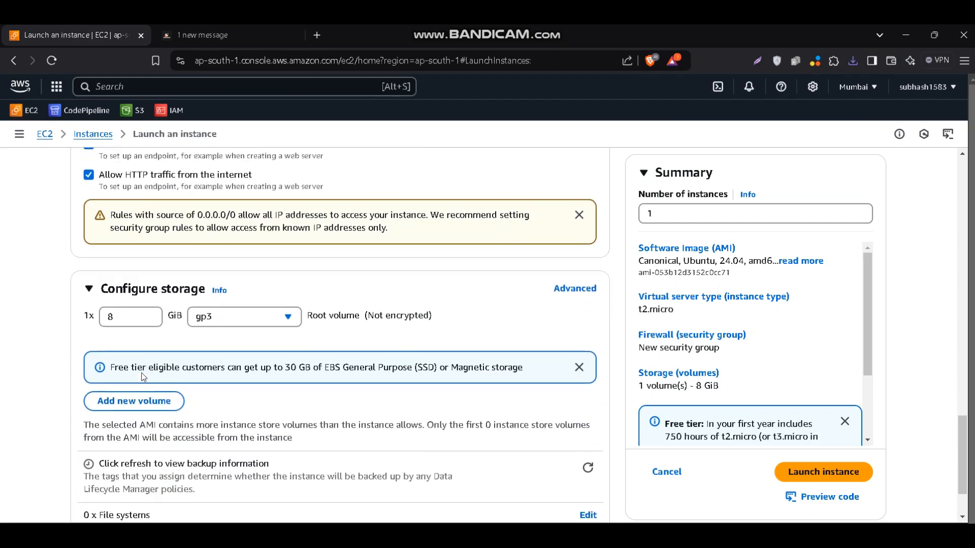
scroll(142, 376, down, 2)
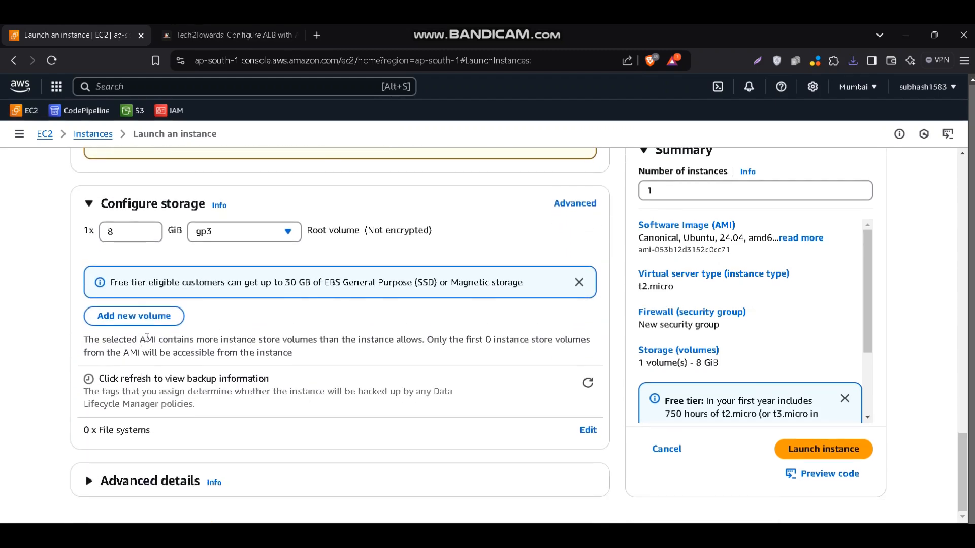
click(90, 481)
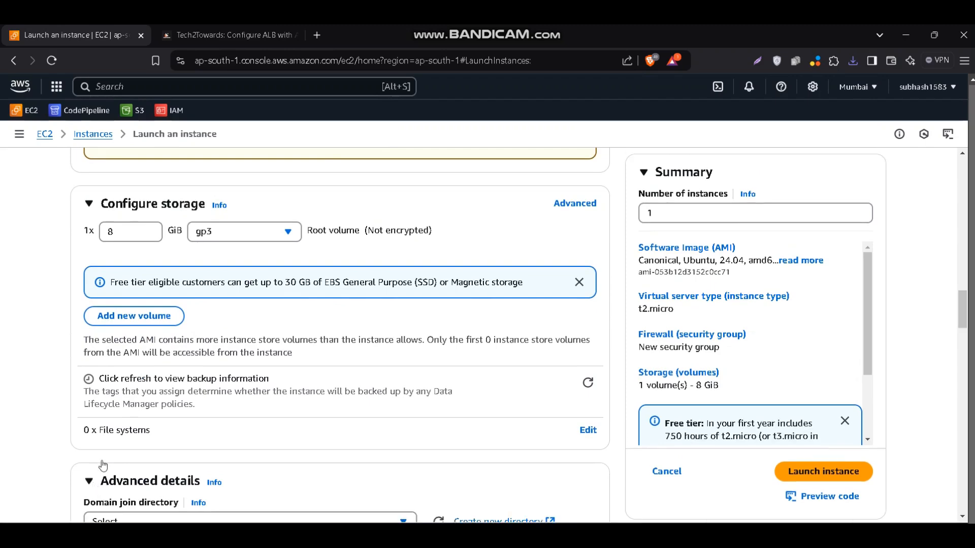
scroll(135, 373, down, 1)
scroll(136, 373, down, 10)
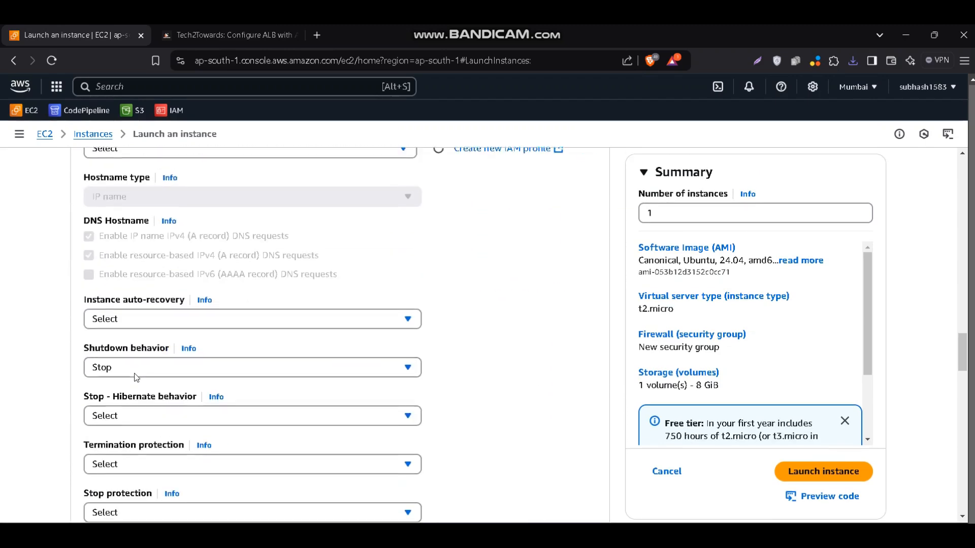
scroll(136, 376, down, 15)
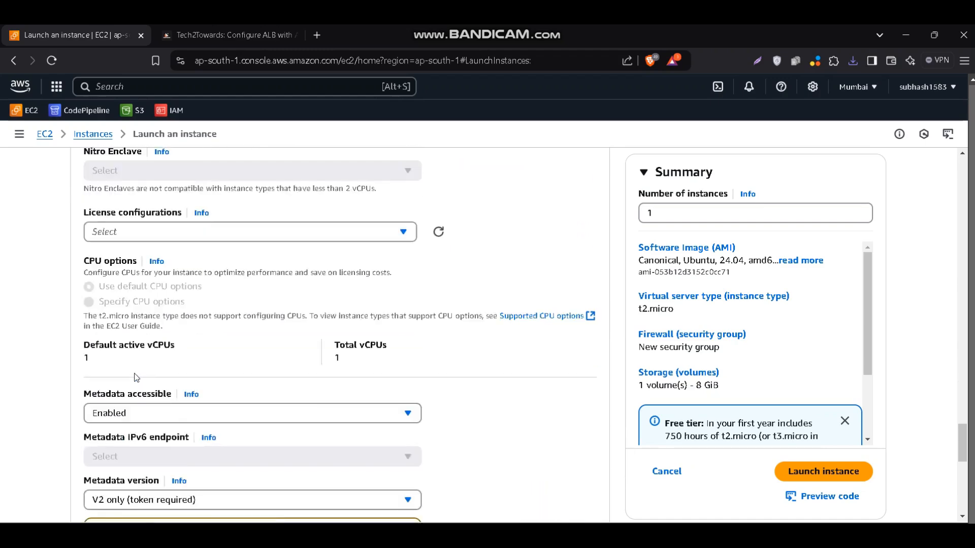
scroll(136, 377, down, 5)
click(143, 356)
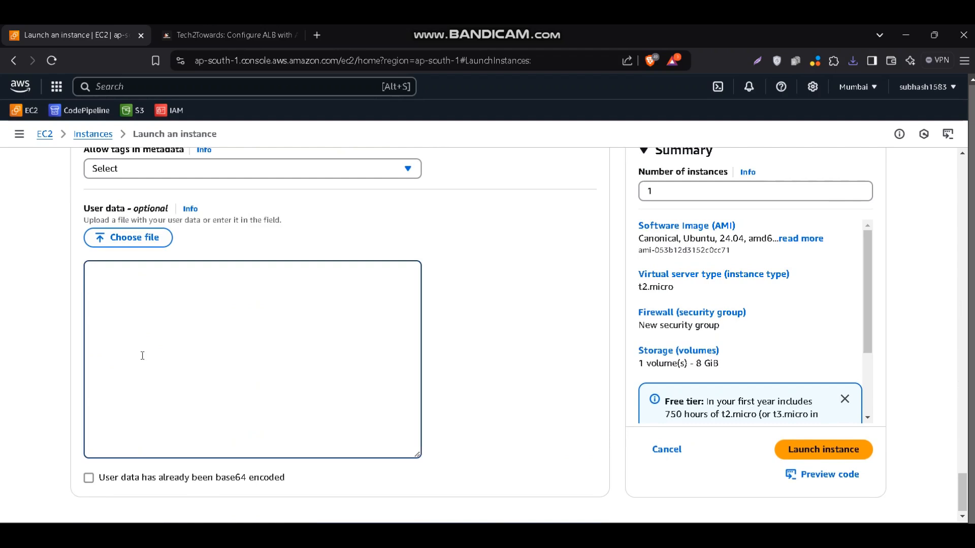
click(217, 43)
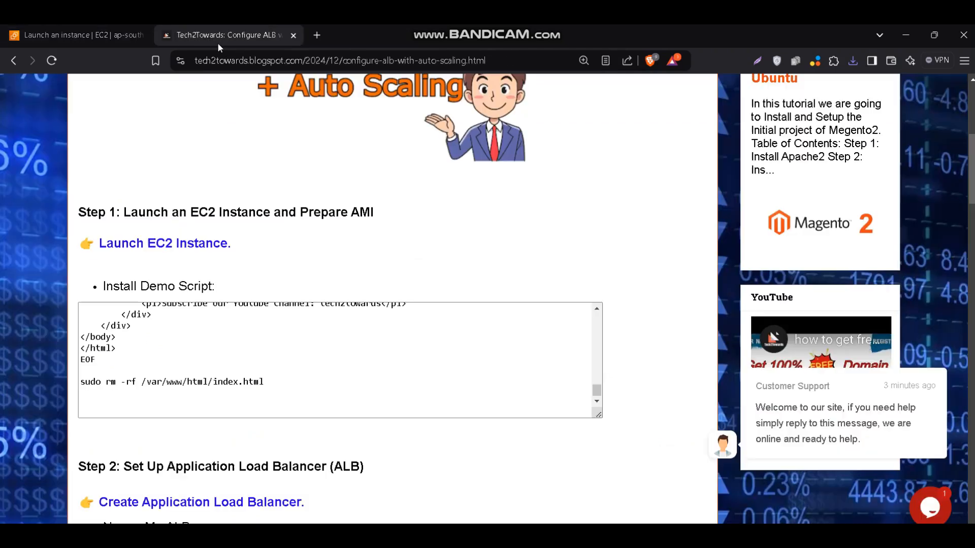
click(205, 326)
key(ctrl+a)
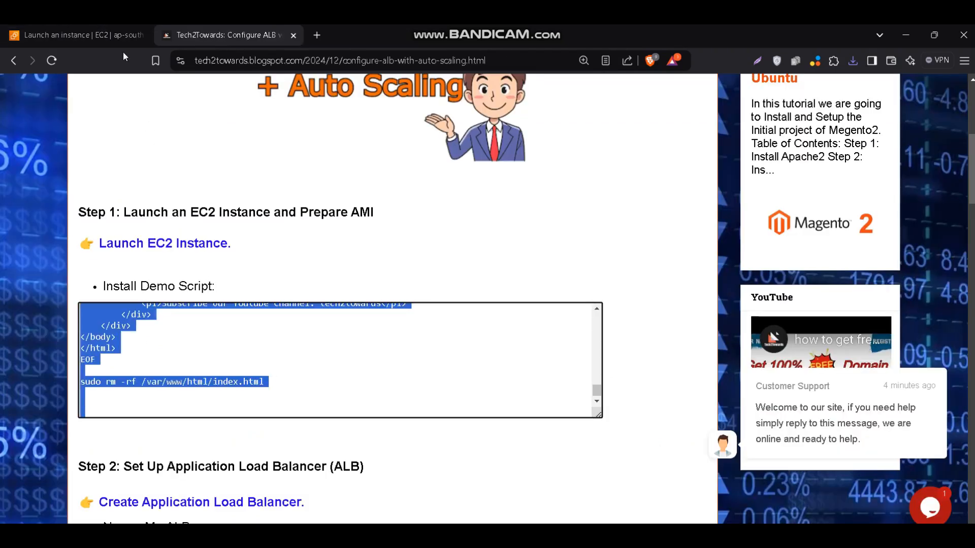
click(114, 37)
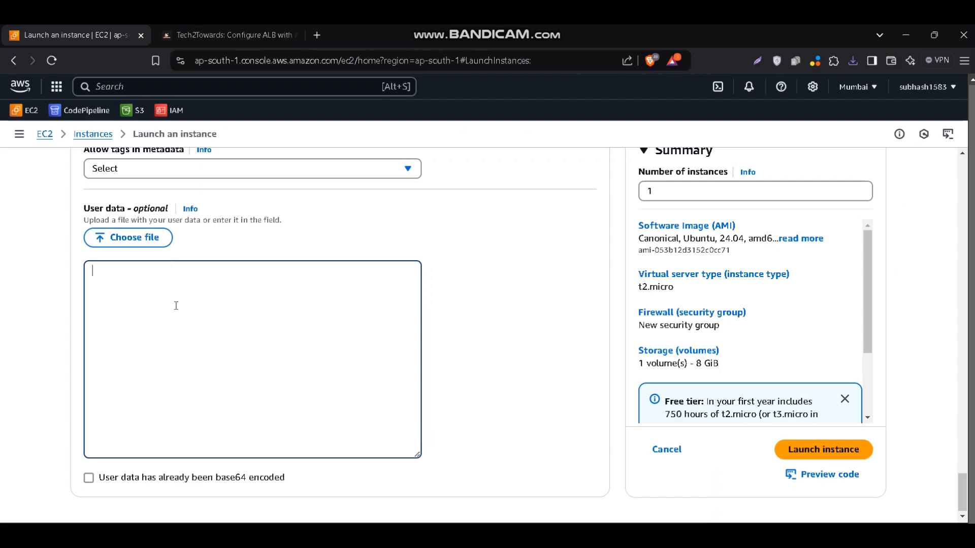
key(ctrl+v)
Set the number of instances to 2 and launch them
scroll(176, 305, up, 5)
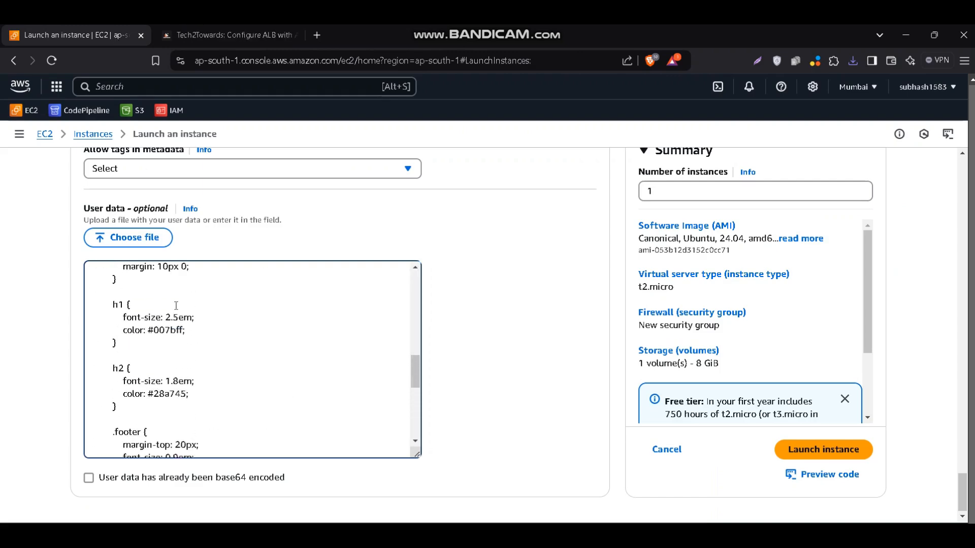
scroll(177, 305, up, 5)
scroll(469, 318, up, 5)
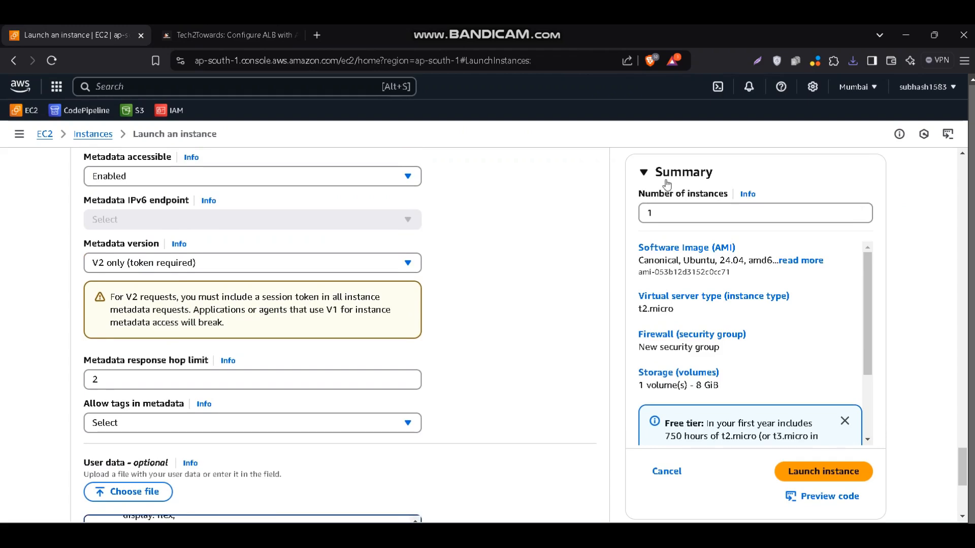
double_click(639, 217)
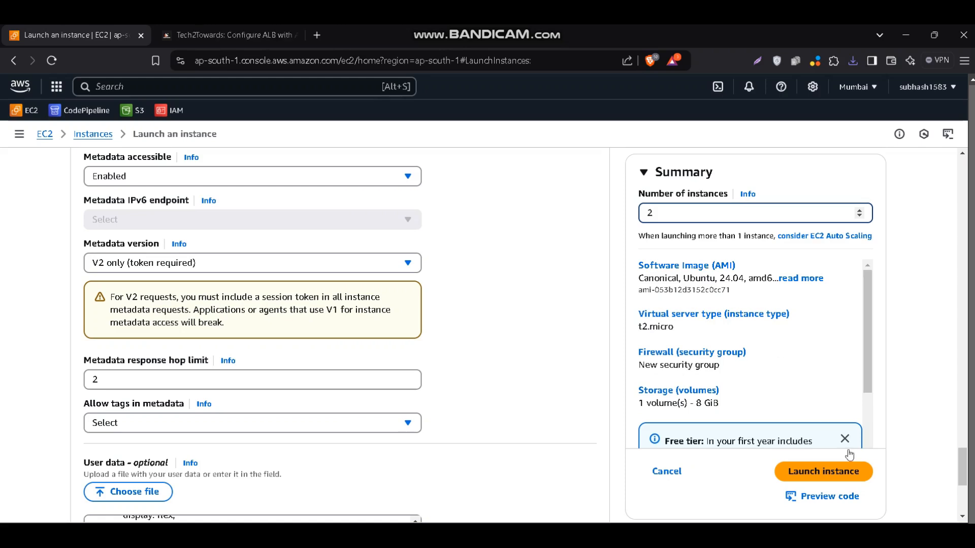
click(847, 473)
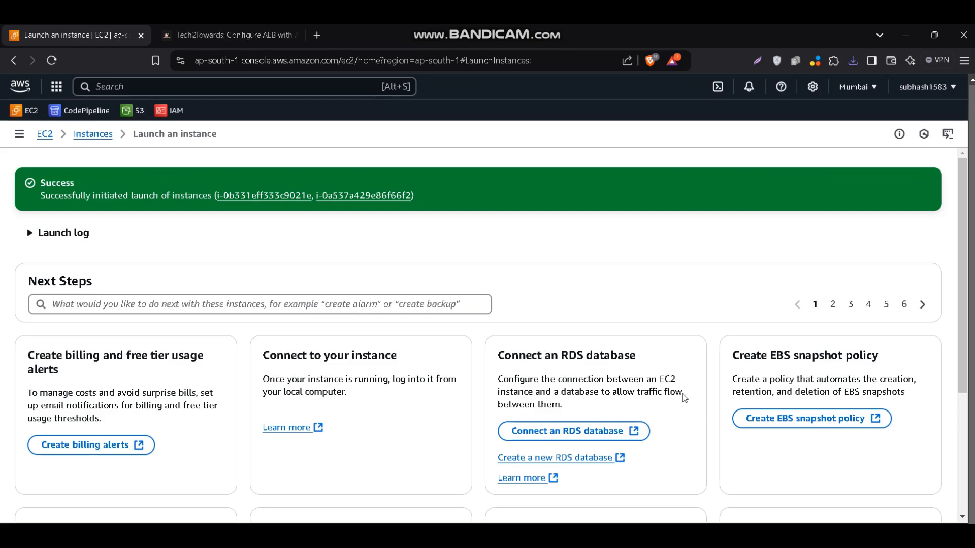
Check the launched instances in the EC2 instances list and read the Application Load Balancer instructions in the Tech2Towards blog post
click(100, 136)
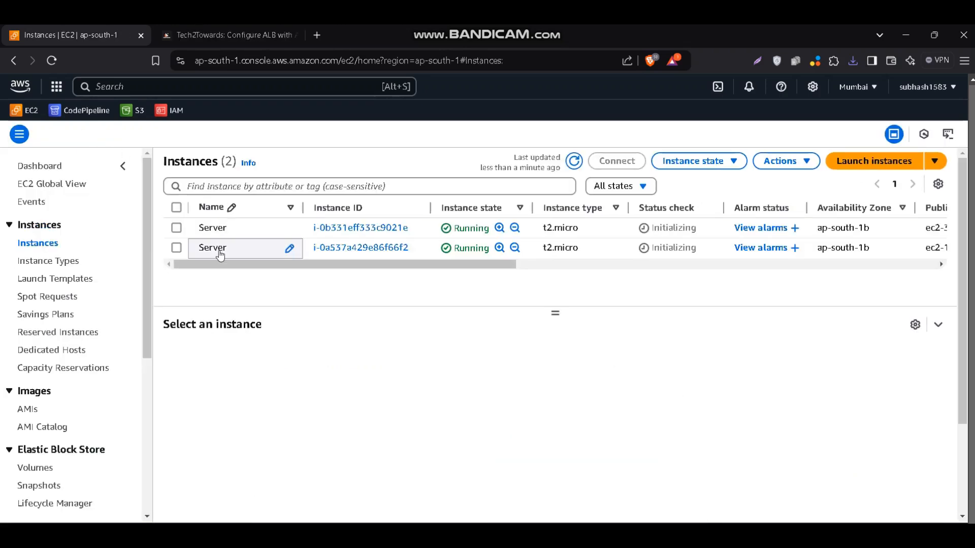
mouse_move(232, 262)
mouse_down()
mouse_move(437, 265)
mouse_move(238, 271)
mouse_up()
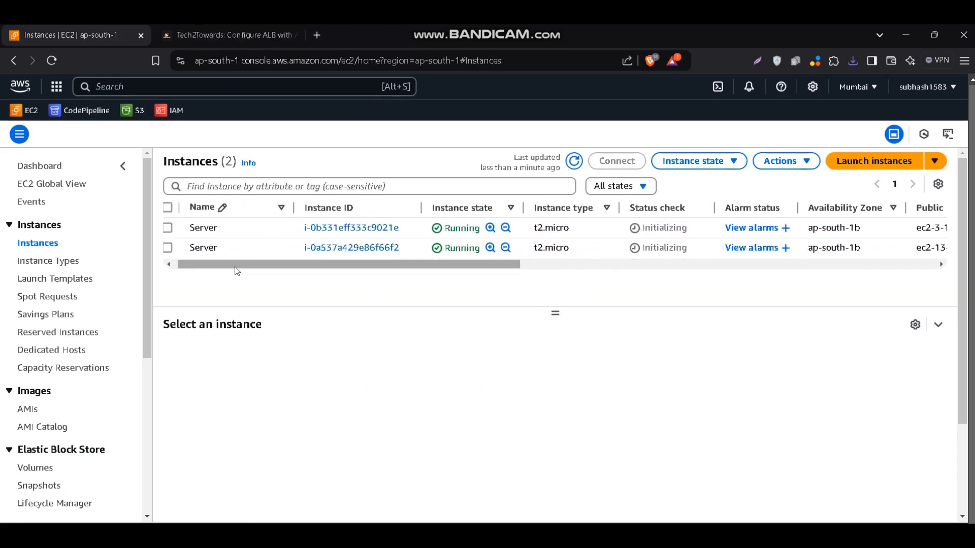
click(216, 37)
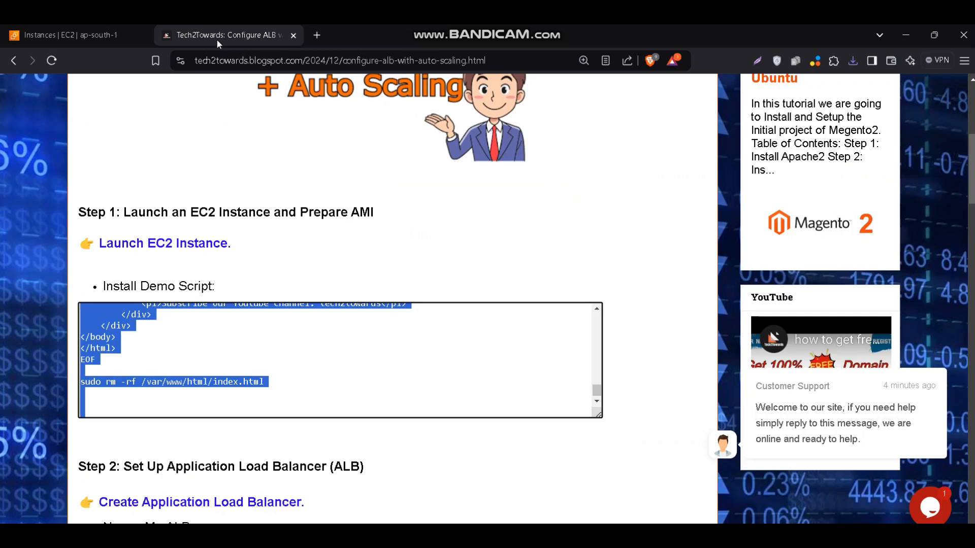
scroll(264, 205, down, 1)
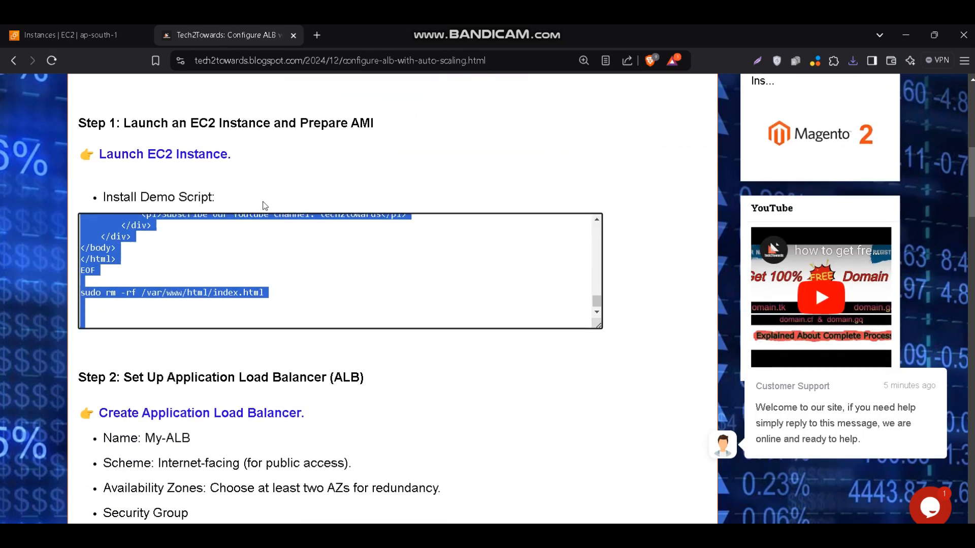
scroll(264, 205, down, 1)
scroll(264, 205, down, 1)
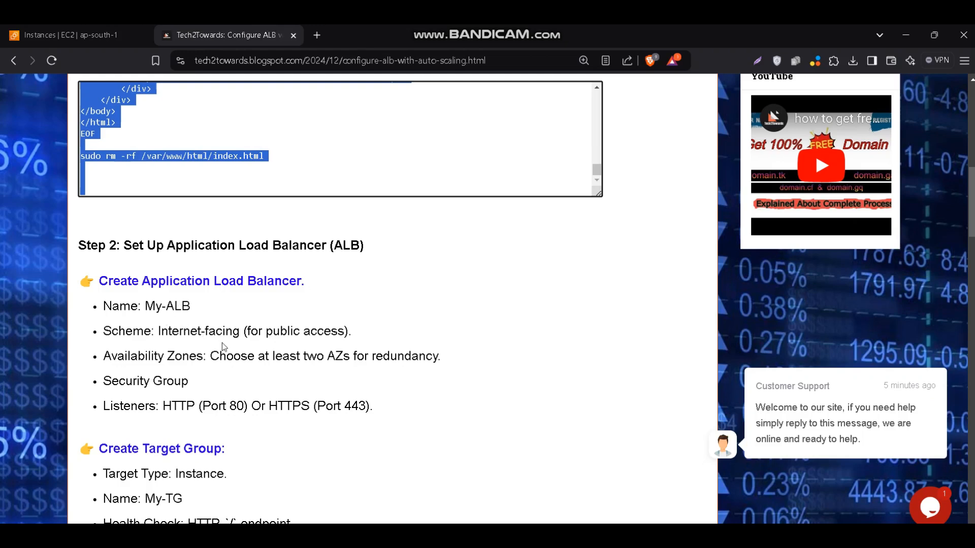
scroll(222, 343, down, 1)
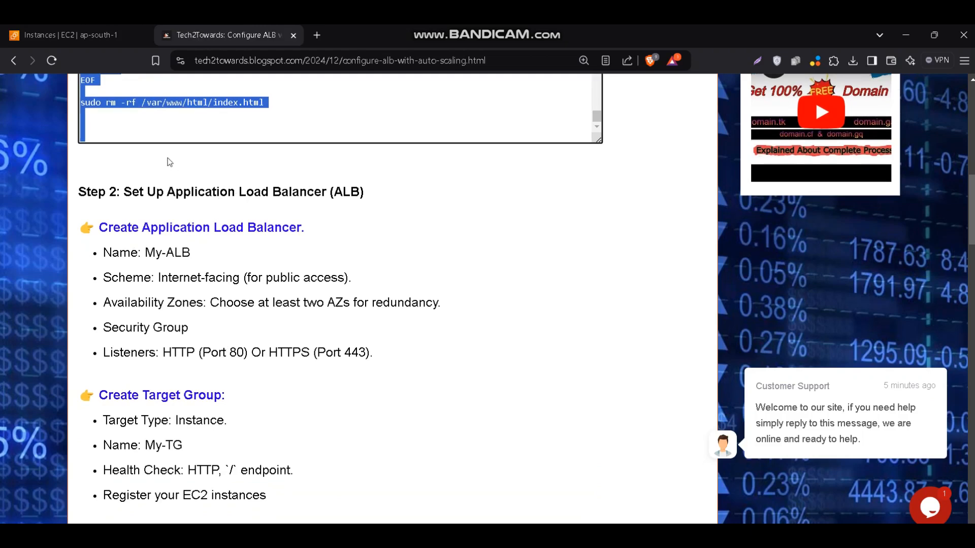
Return to the EC2 console and start creating a load balancer of the Application Load Balancer type
click(110, 44)
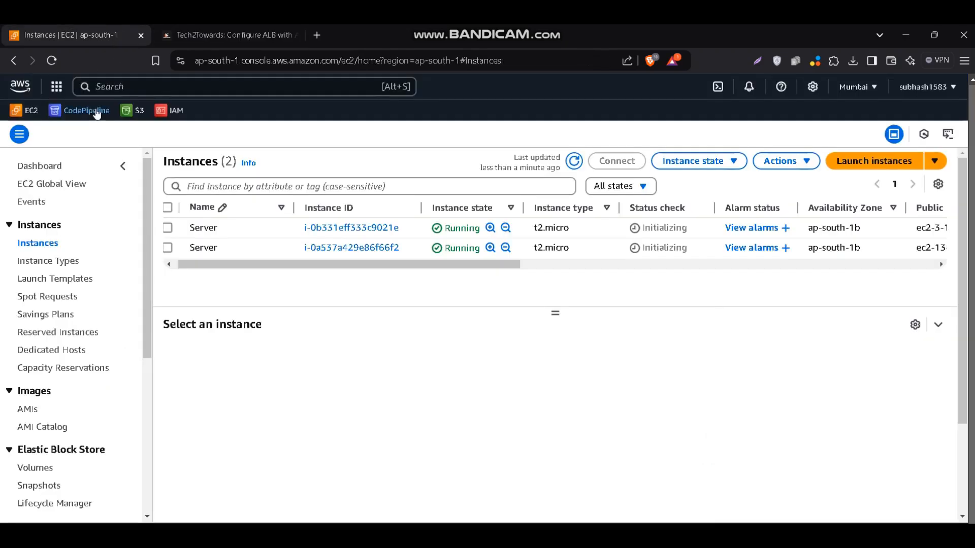
scroll(43, 329, down, 3)
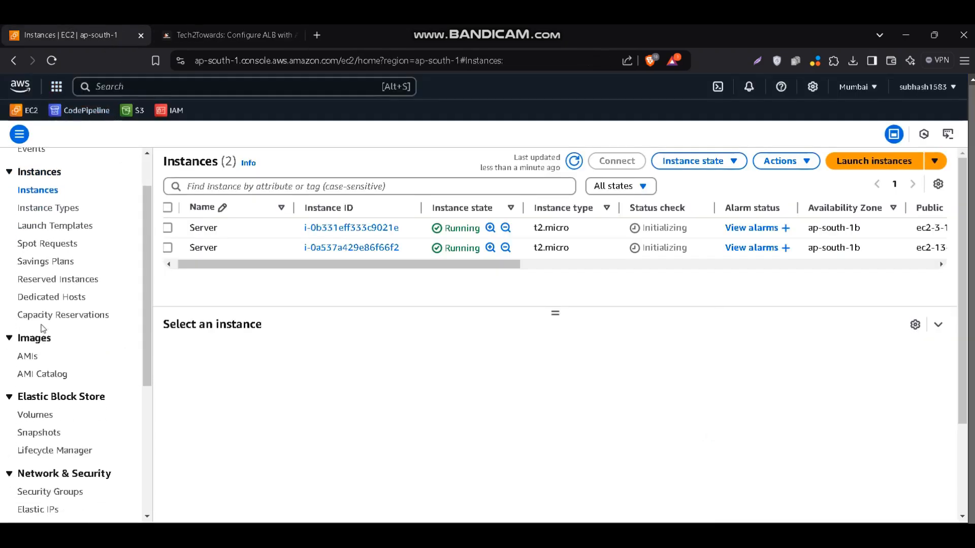
scroll(42, 332, down, 1)
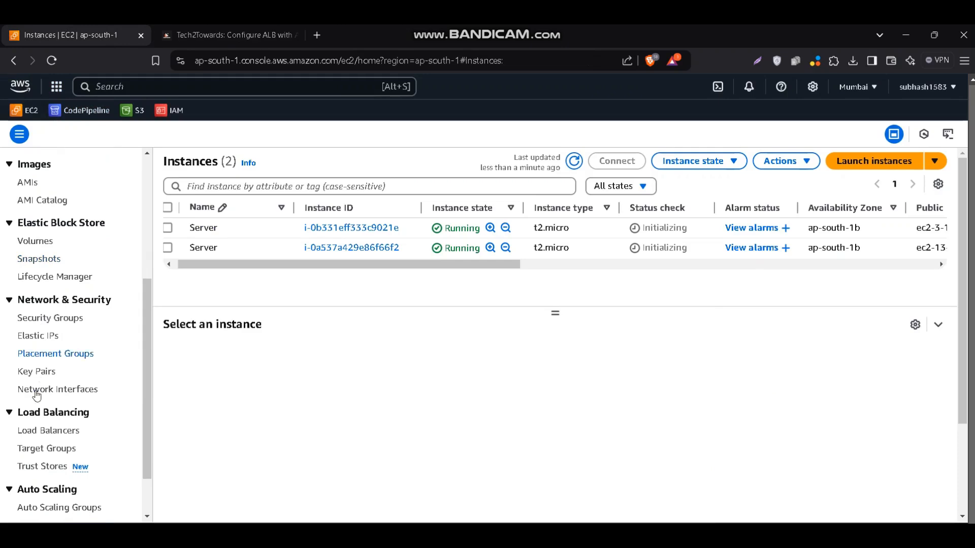
click(44, 438)
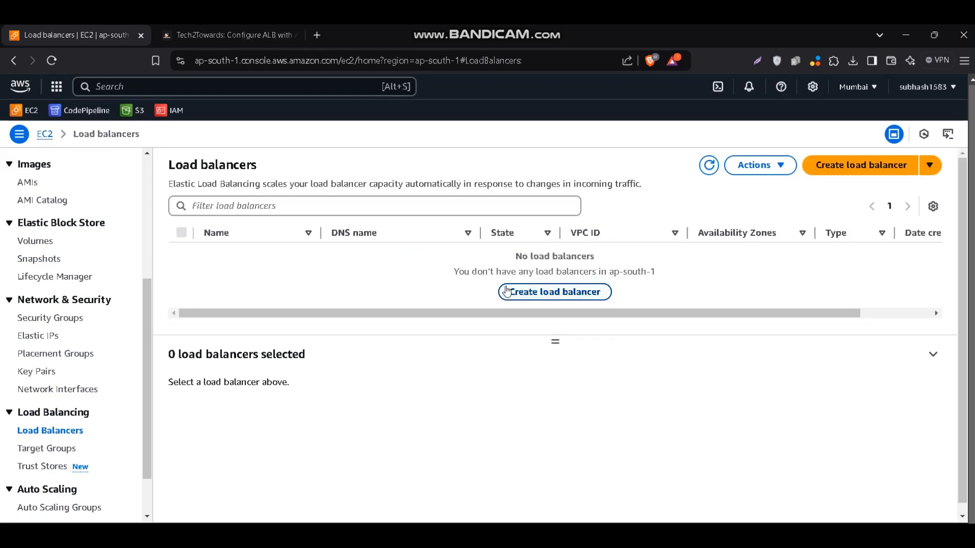
click(542, 292)
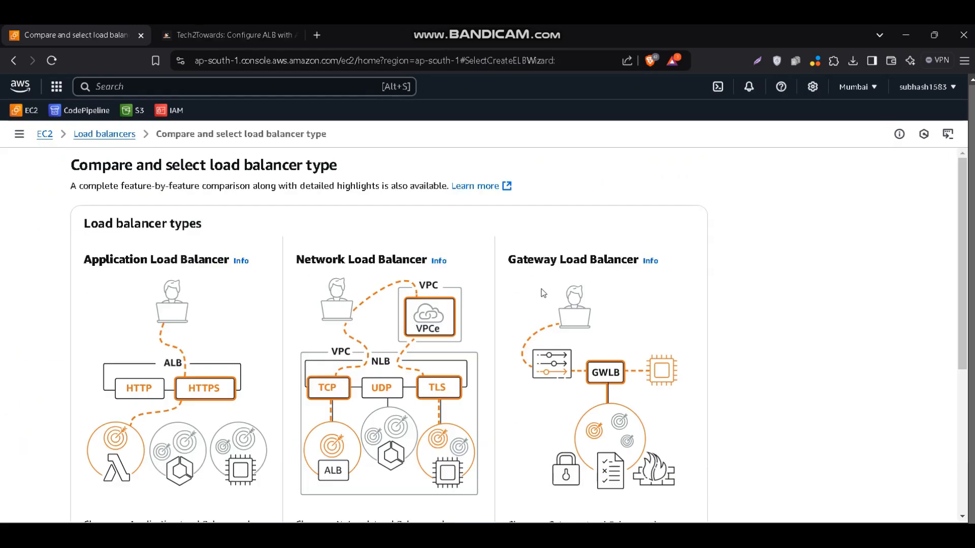
scroll(437, 319, down, 1)
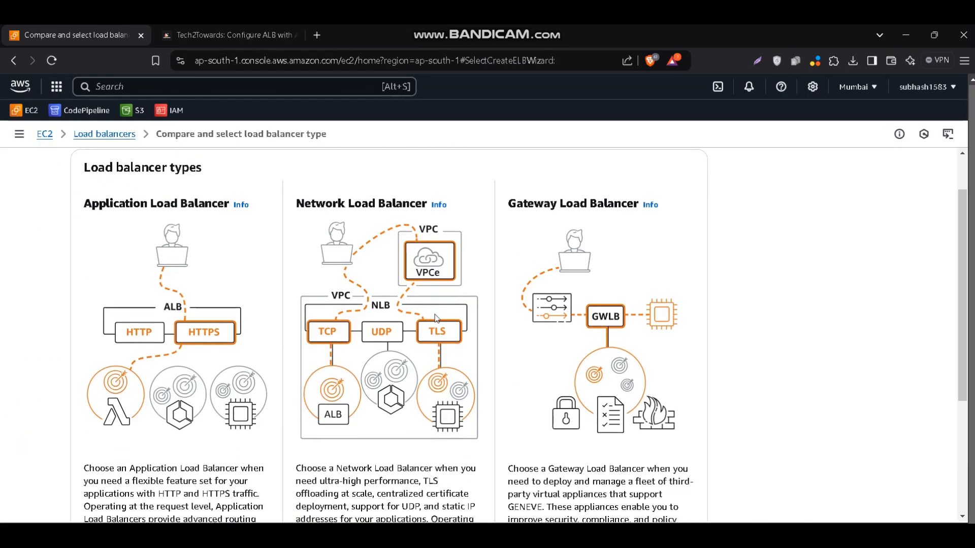
scroll(237, 386, down, 2)
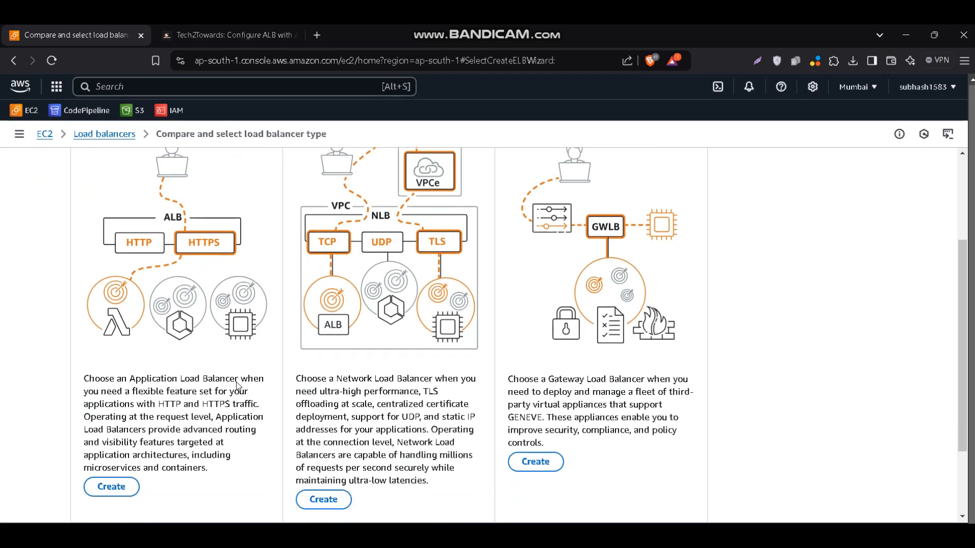
click(124, 475)
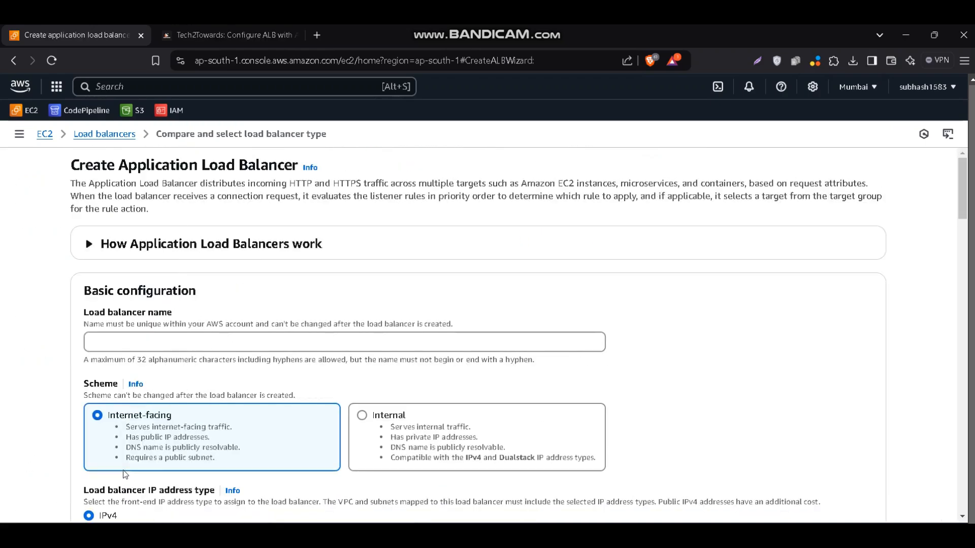
Name the load balancer My-ALB, keeping the Internet-facing scheme and the IPv4 address type
scroll(329, 355, down, 1)
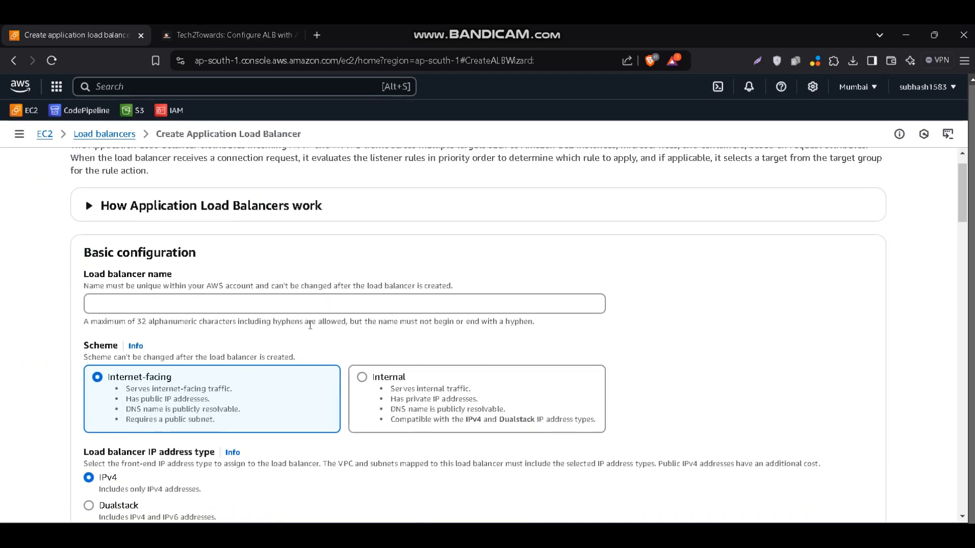
click(302, 311)
text(My)
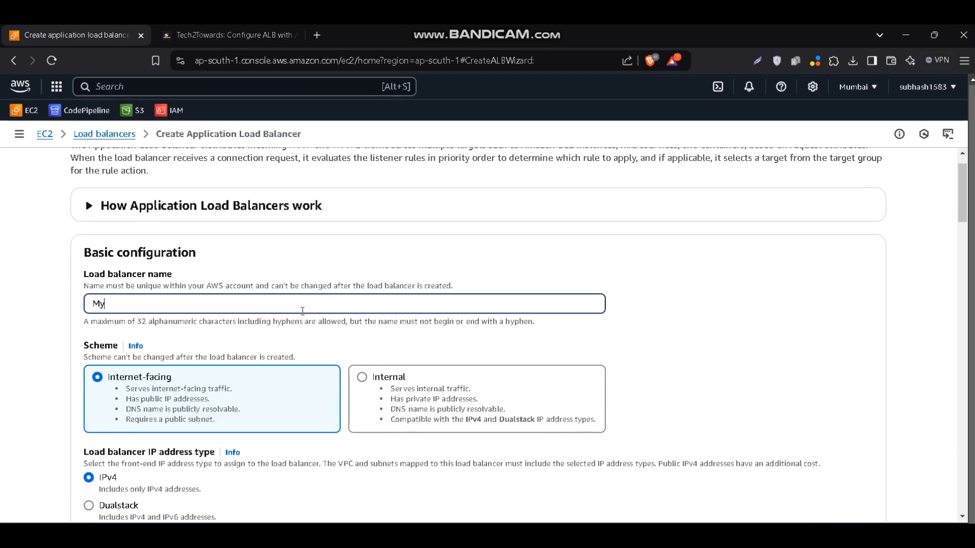
text(-ALB)
scroll(301, 311, down, 2)
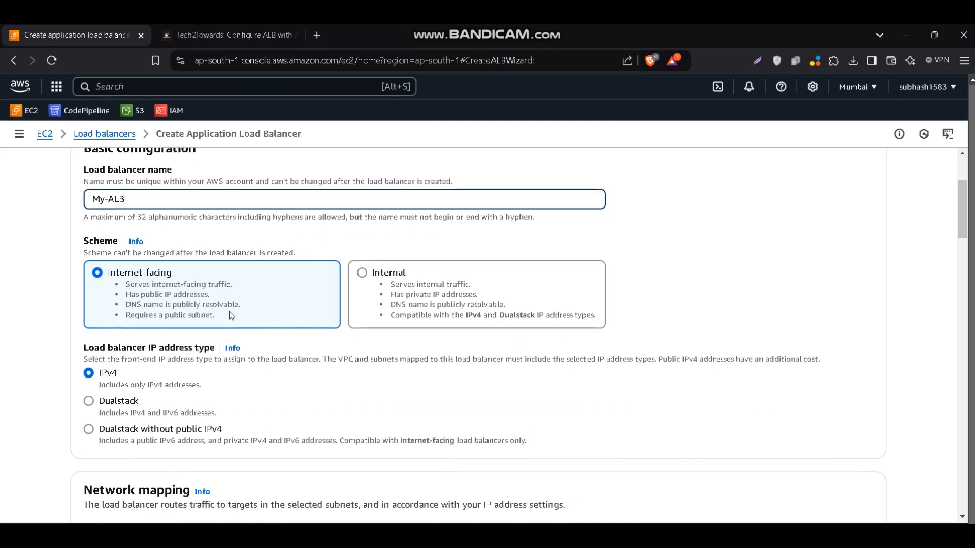
scroll(188, 306, down, 1)
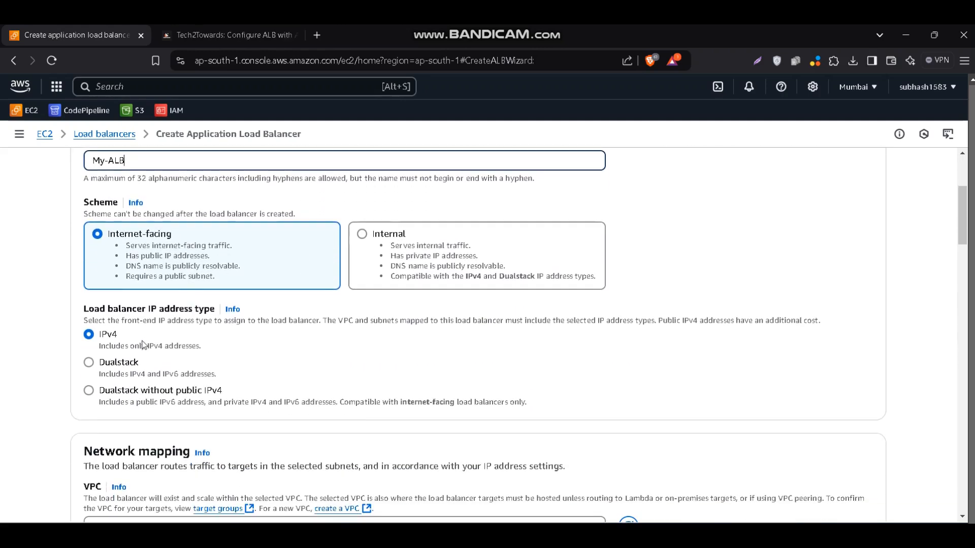
Map the load balancer to the ap-south-1a and ap-south-1b Availability Zones with their preselected subnets
scroll(143, 345, down, 5)
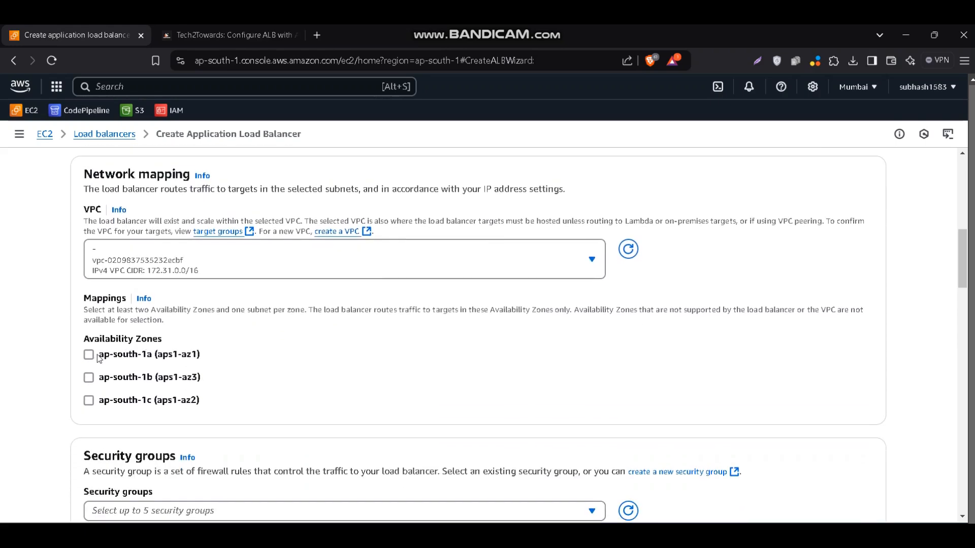
click(93, 355)
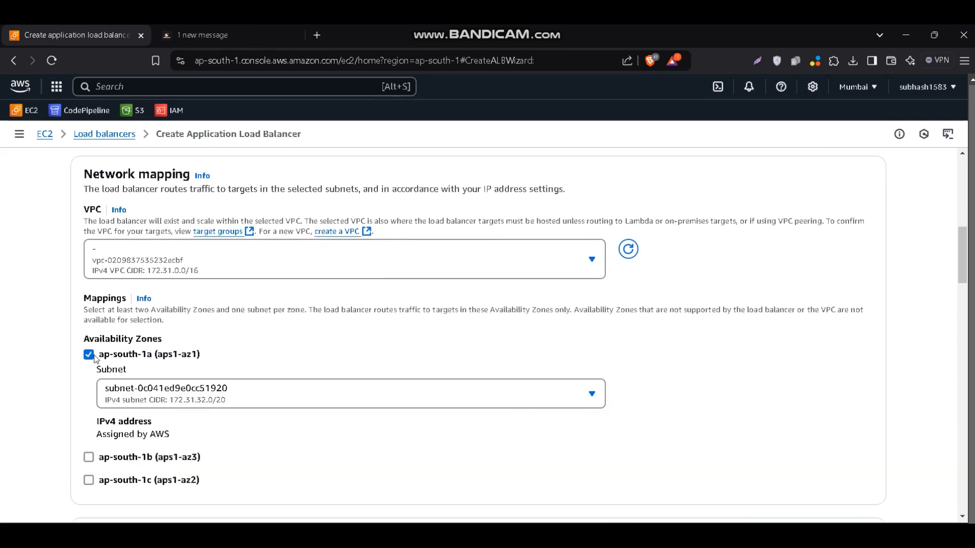
click(89, 458)
Review the load balancer's security group and listener settings, and compare them with the blog post's load balancer and target group instructions
scroll(90, 458, down, 5)
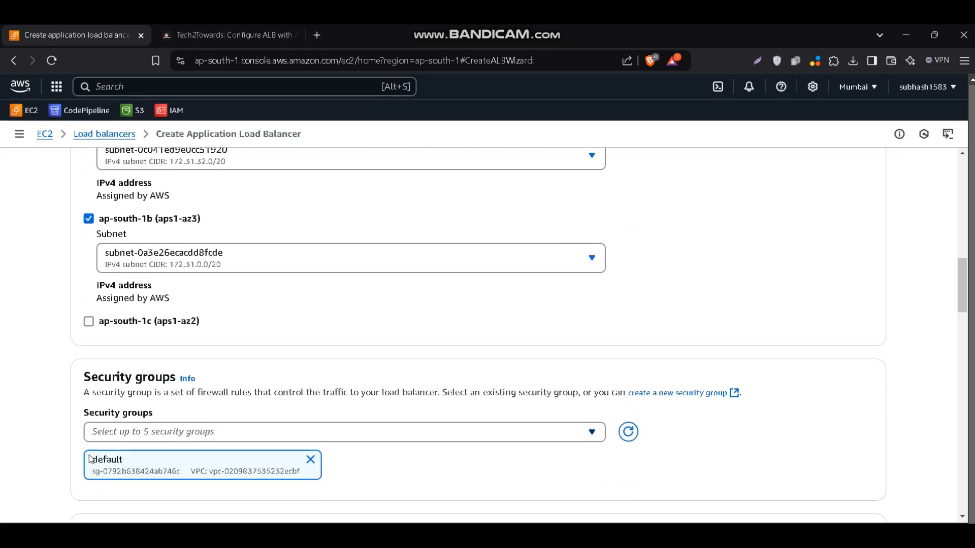
scroll(90, 459, down, 3)
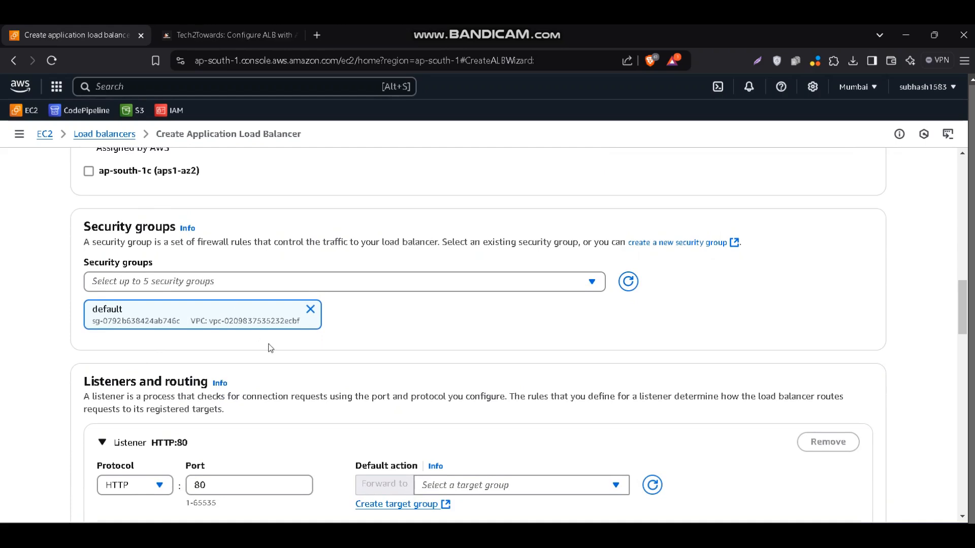
scroll(270, 348, down, 3)
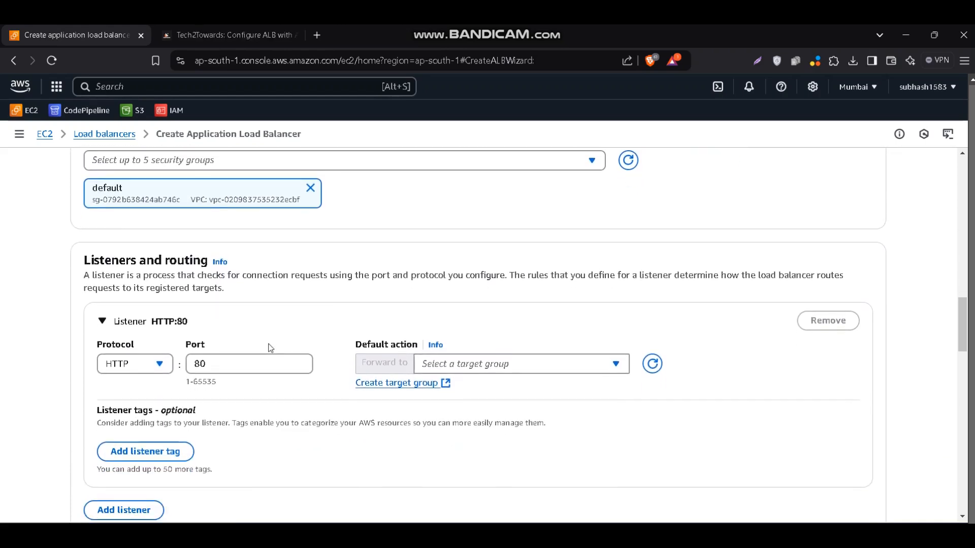
scroll(270, 347, down, 3)
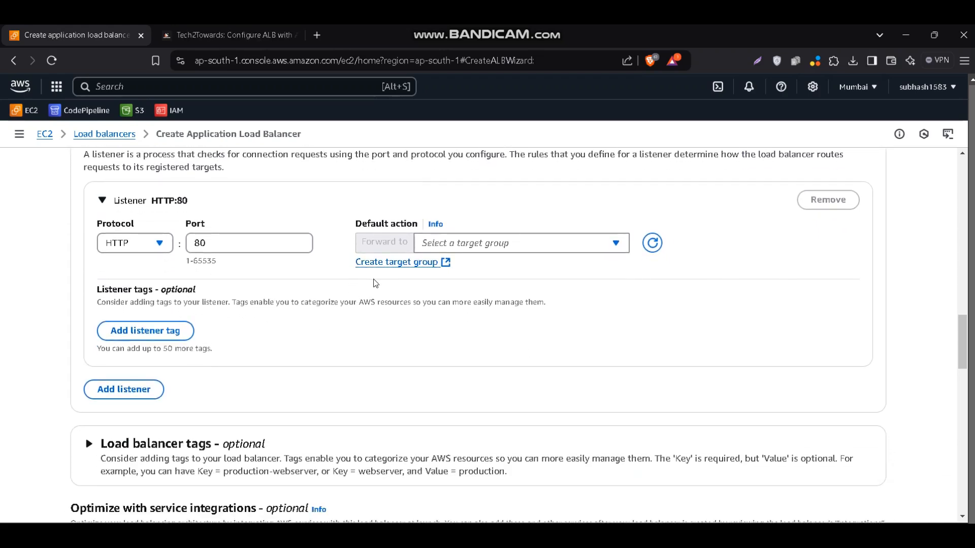
click(251, 35)
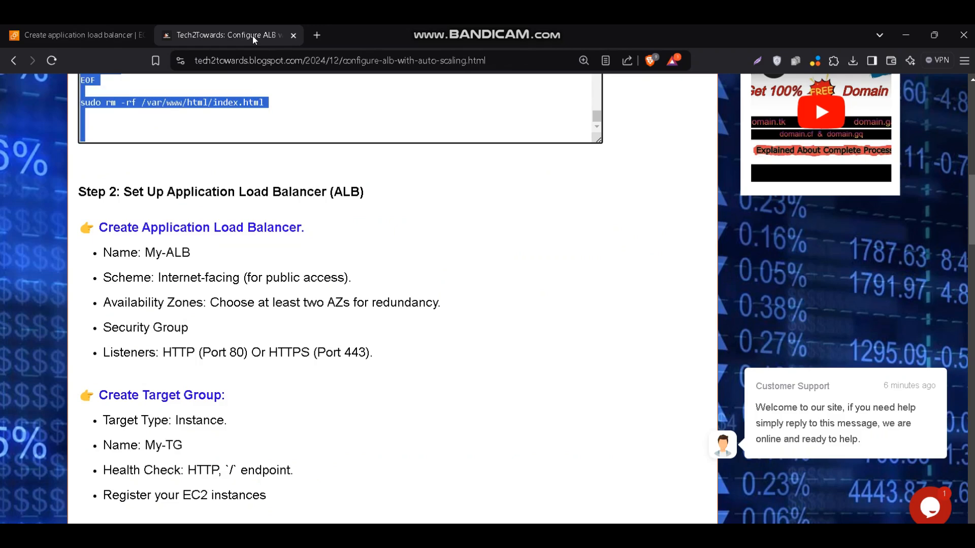
drag(392, 361, 208, 256)
scroll(207, 254, down, 2)
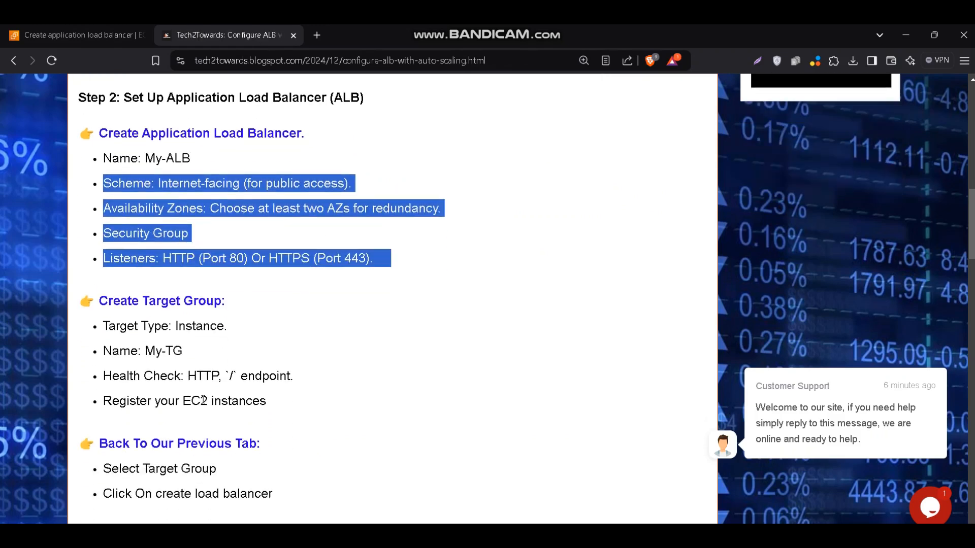
click(179, 338)
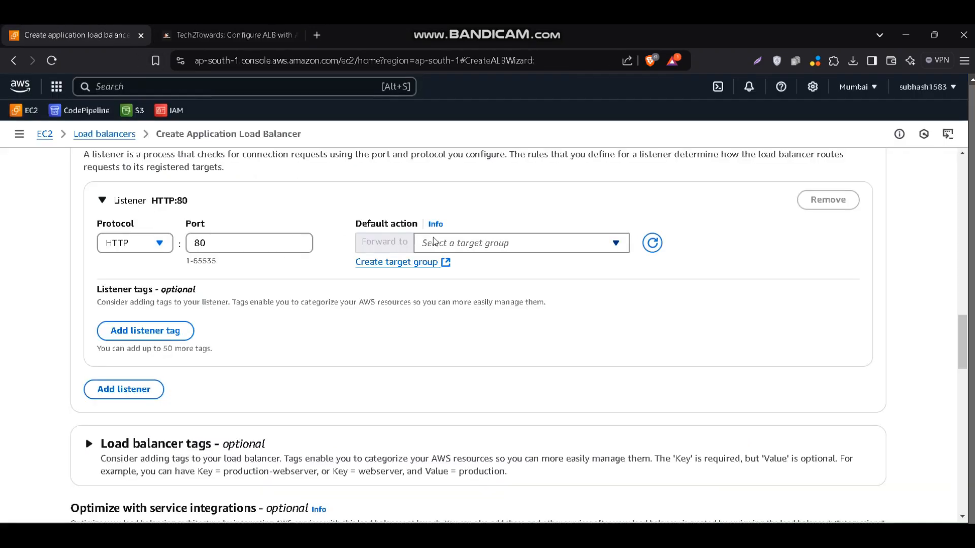
Start a target group of type Instances named My-TG for the listener, keep HTTP port 80 and health check path /, and continue to target registration
click(407, 270)
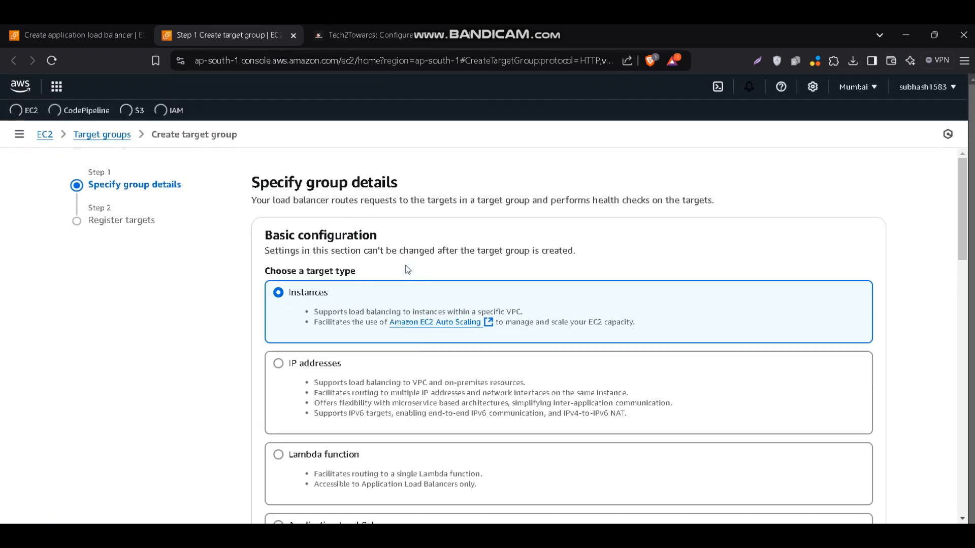
scroll(420, 353, down, 3)
scroll(423, 352, down, 2)
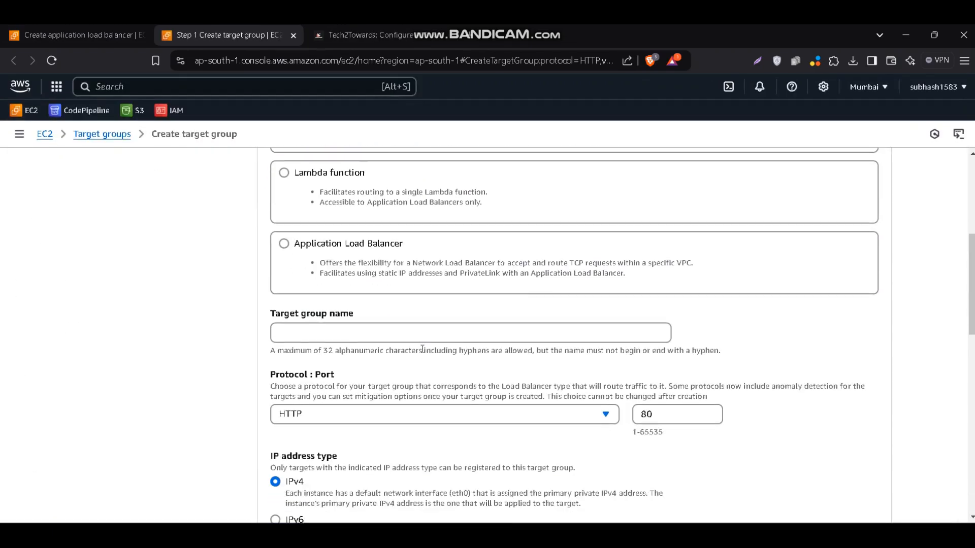
click(395, 333)
text(My-)
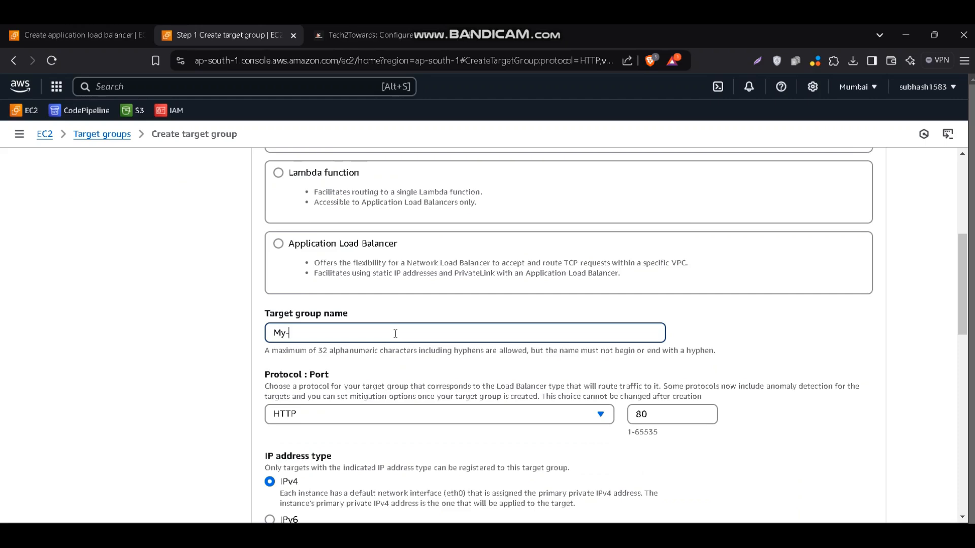
text(TG)
scroll(396, 335, down, 5)
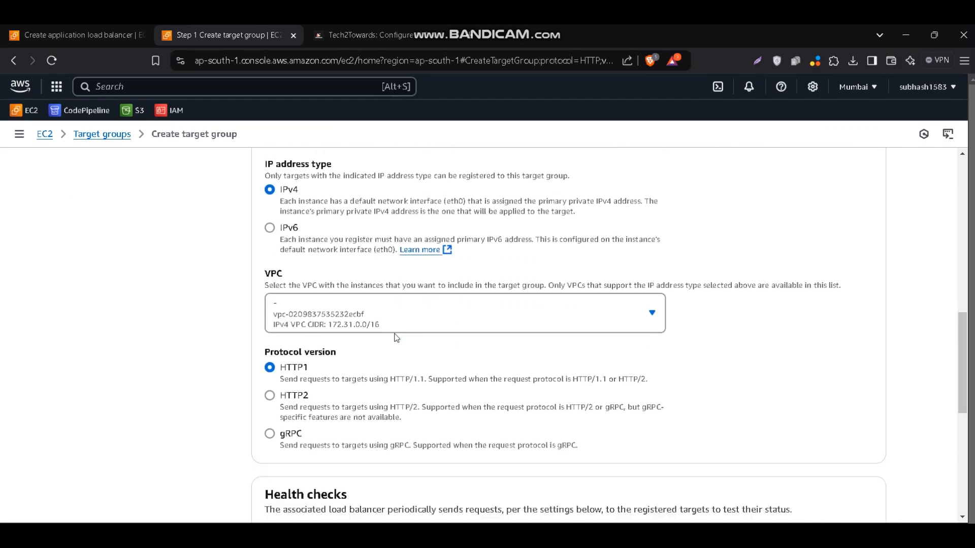
scroll(396, 338, down, 5)
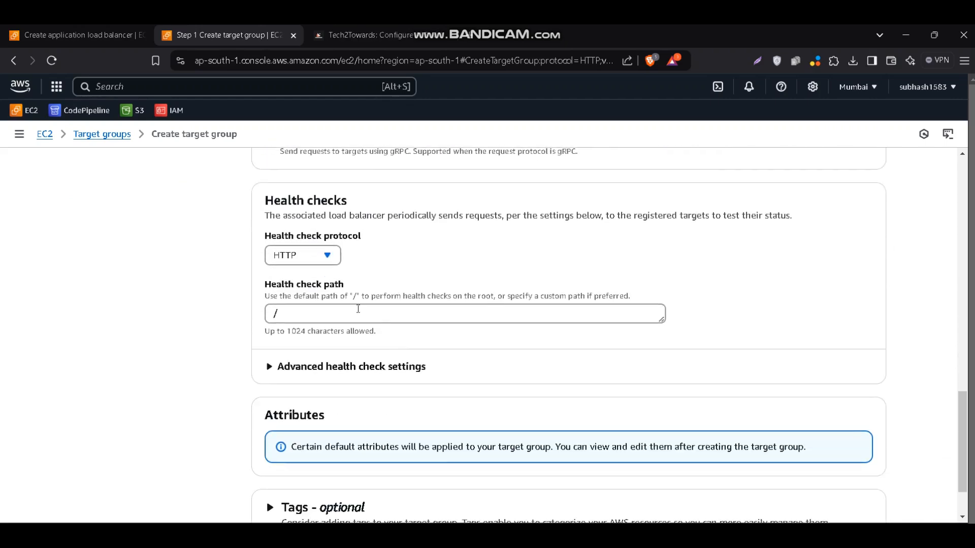
scroll(337, 319, down, 2)
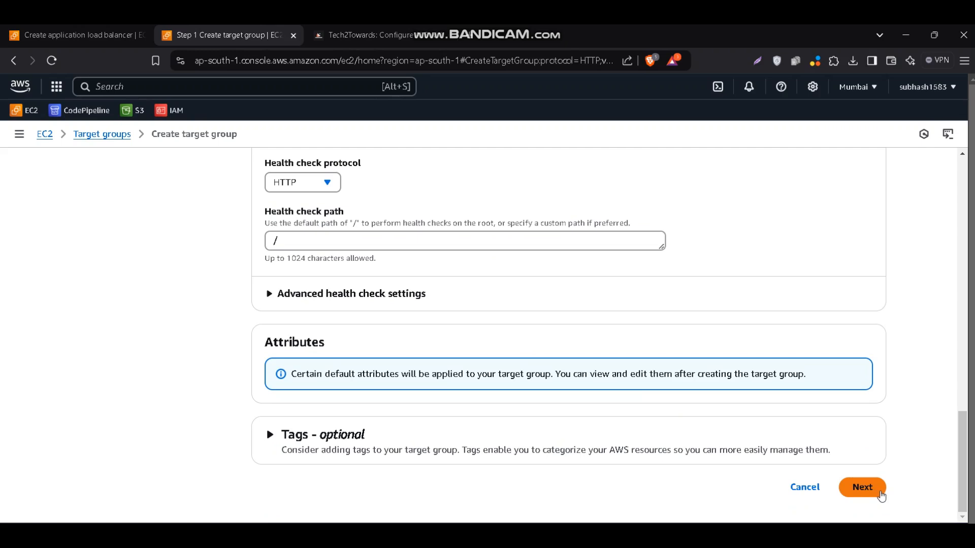
click(879, 492)
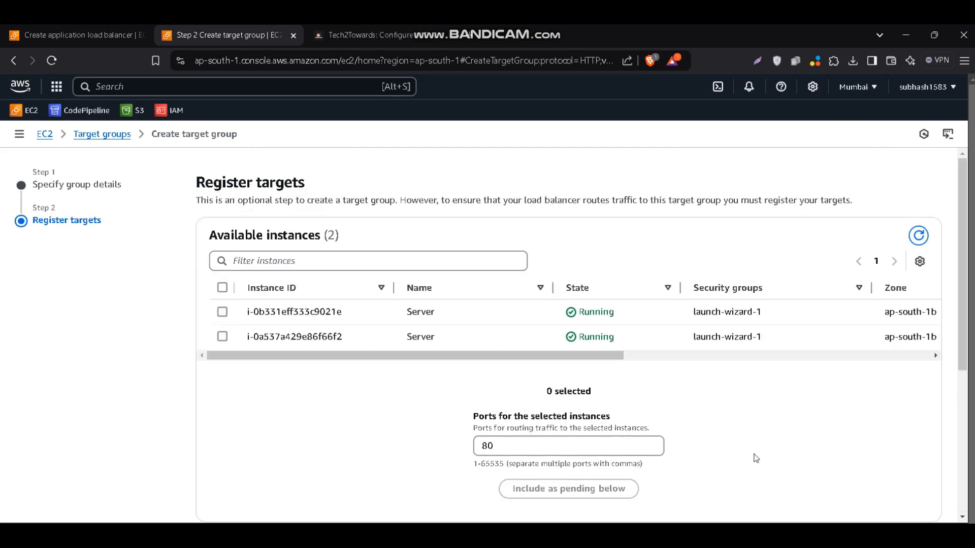
Register both available Server instances on port 80 as pending targets and create the target group
click(223, 287)
scroll(378, 346, down, 1)
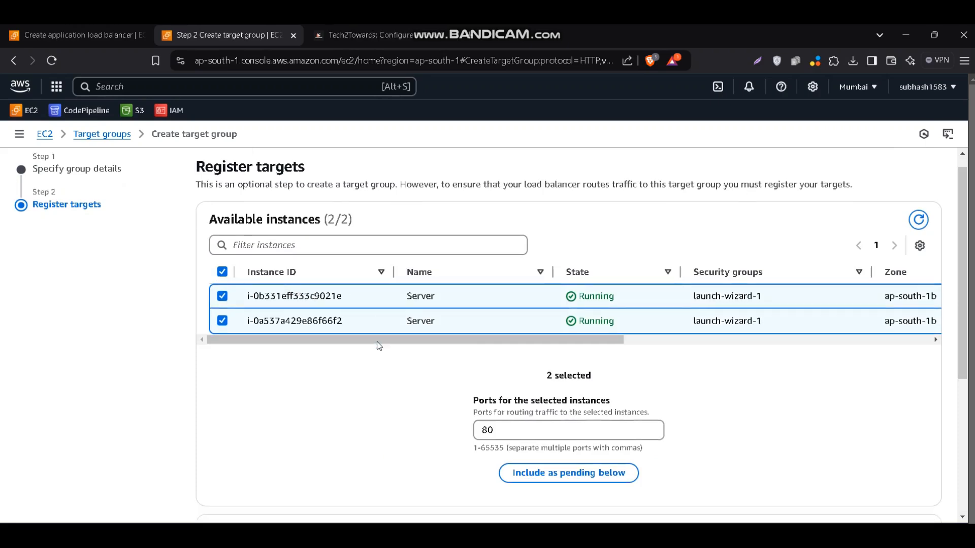
scroll(378, 346, down, 1)
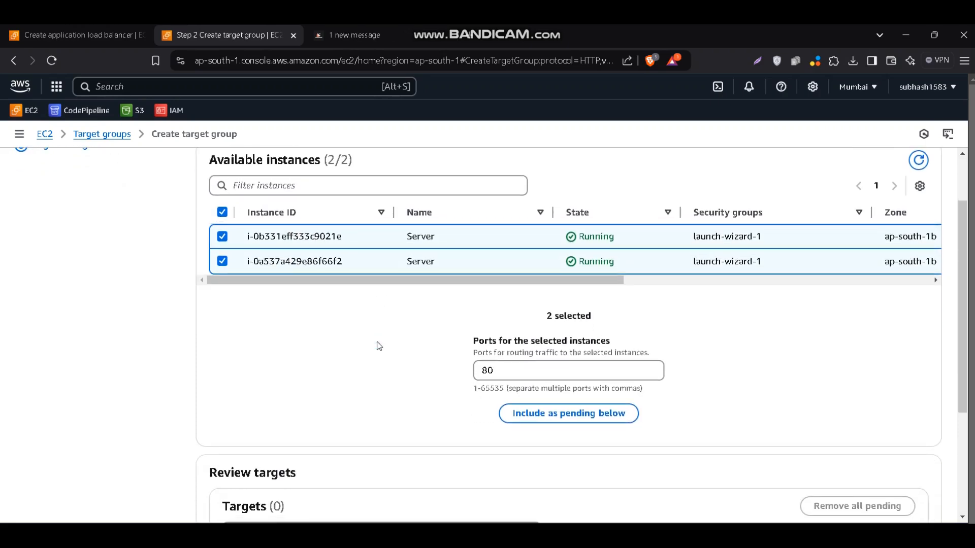
click(552, 413)
scroll(552, 424, down, 4)
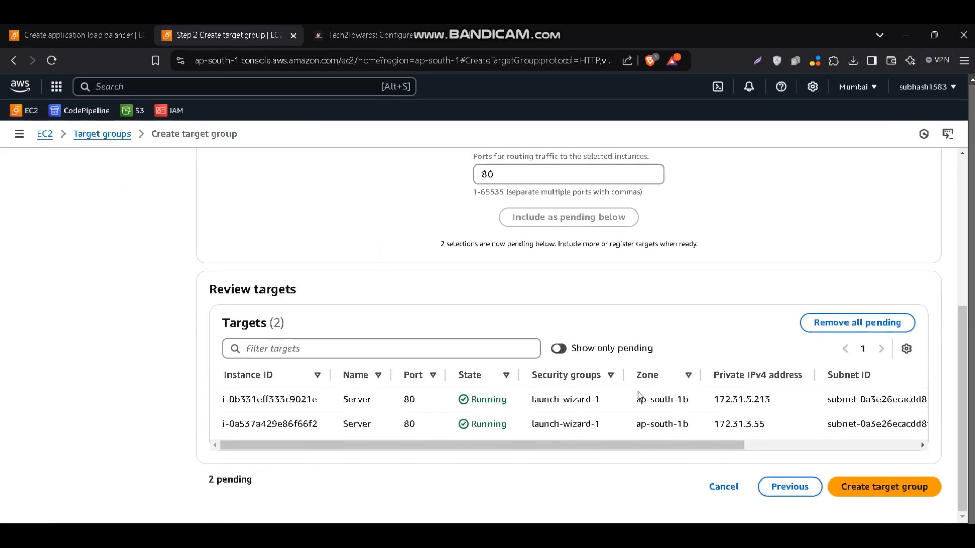
click(865, 486)
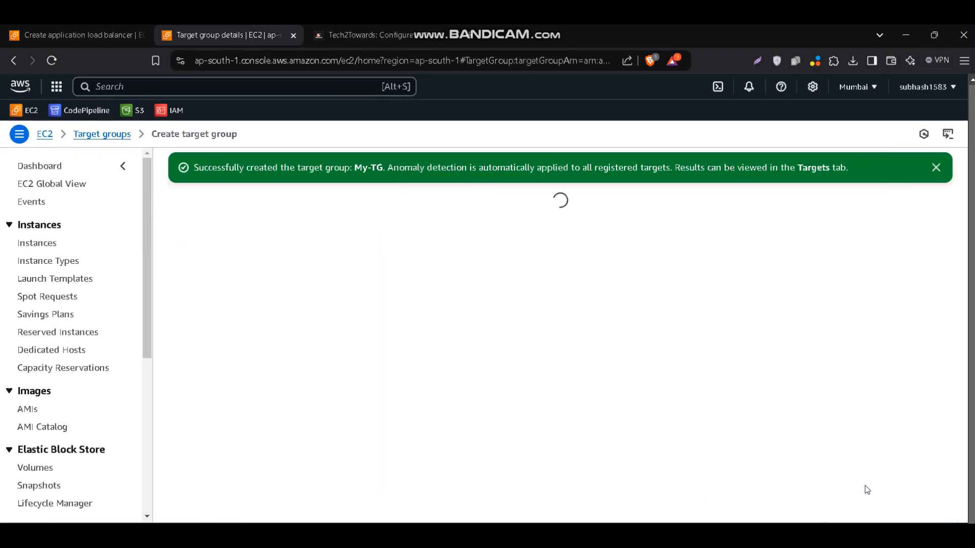
scroll(543, 372, down, 6)
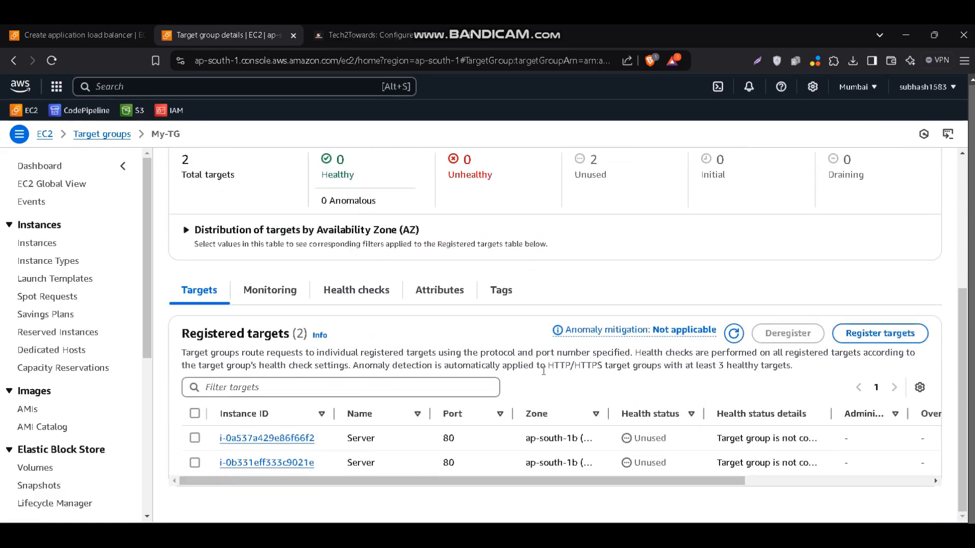
Review the blog post's target group checklist and its instructions for finishing the load balancer
click(342, 41)
scroll(348, 302, down, 2)
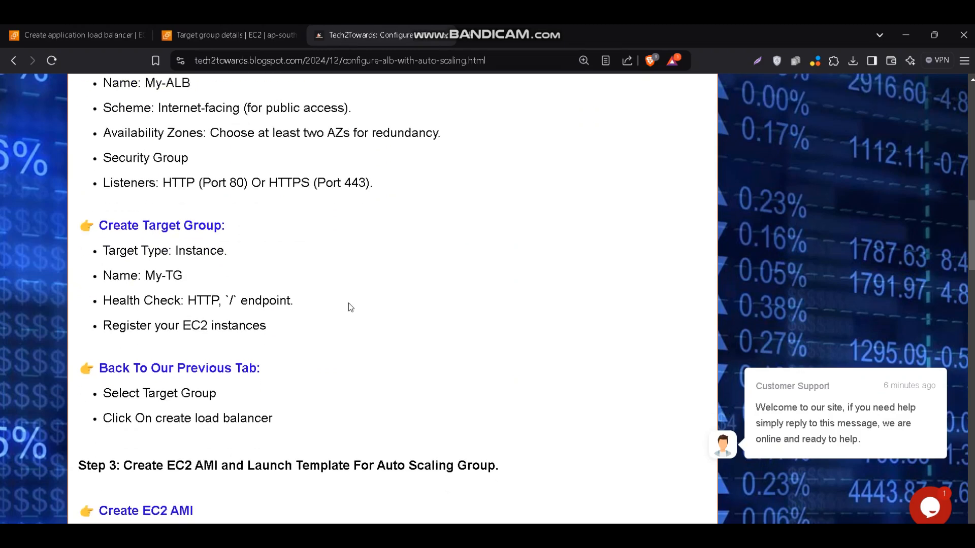
scroll(251, 345, down, 1)
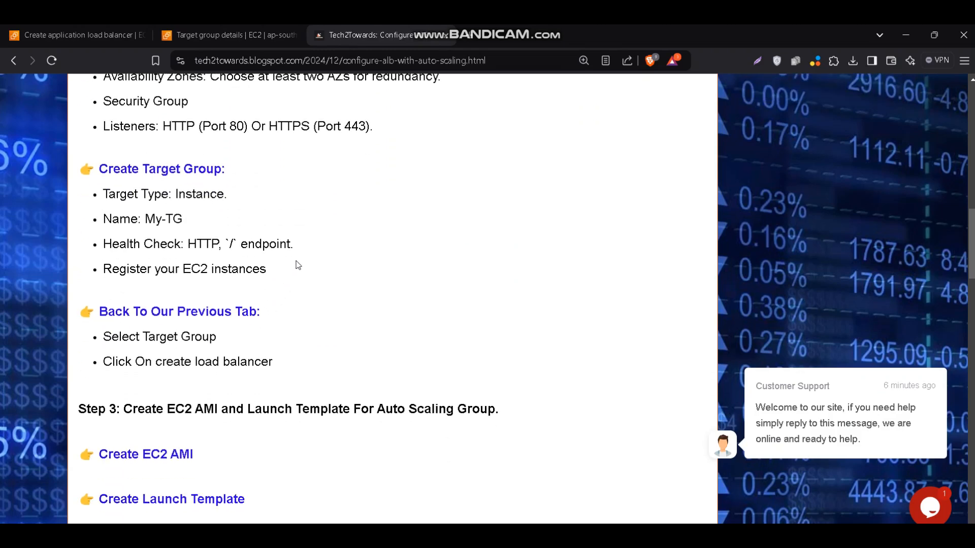
drag(279, 270, 105, 168)
scroll(117, 176, down, 2)
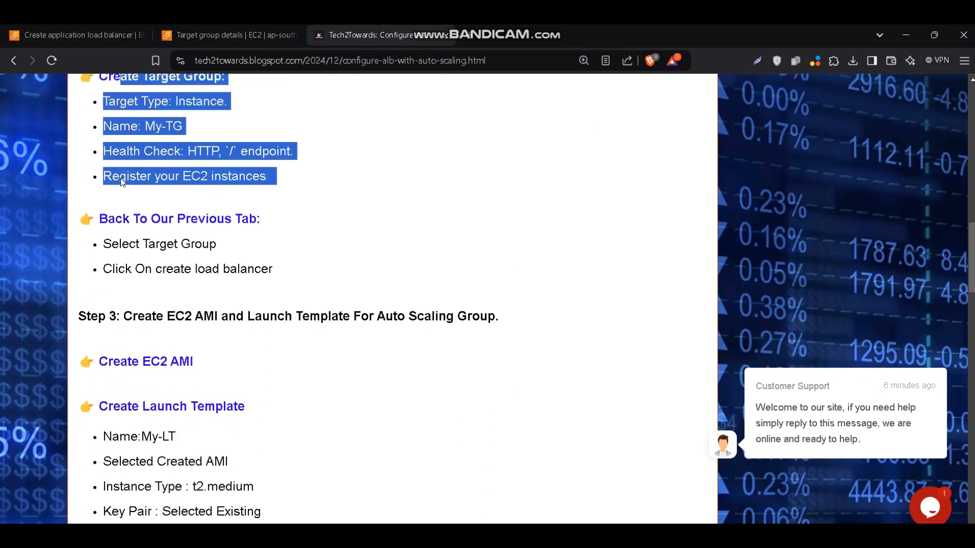
scroll(122, 182, down, 1)
click(135, 210)
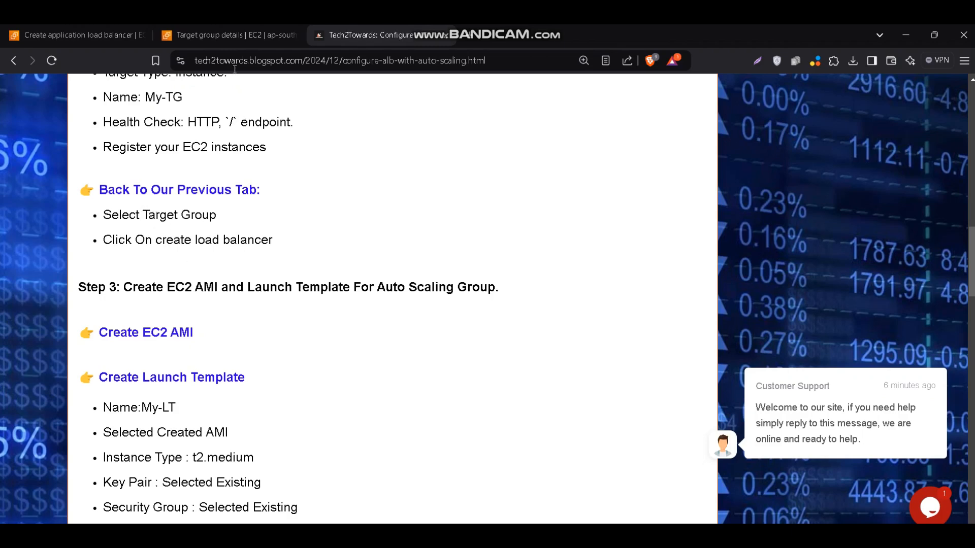
Return to the load balancer setup and set the HTTP:80 listener's default action to forward to My-TG
click(229, 40)
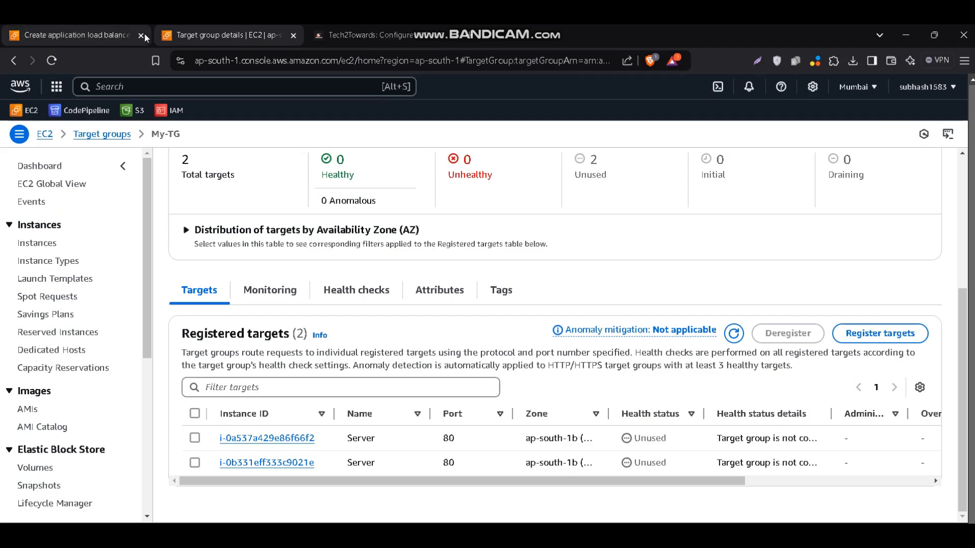
click(117, 36)
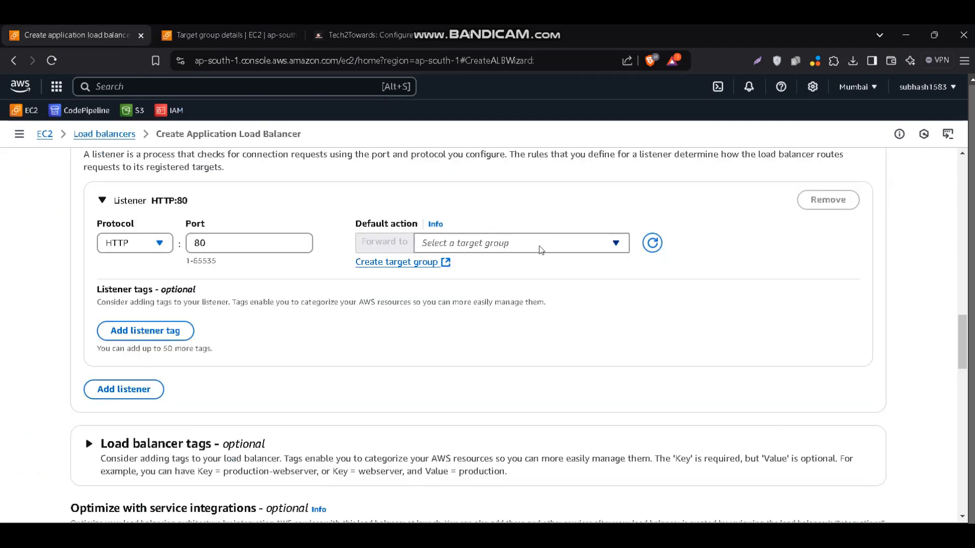
click(615, 246)
click(556, 294)
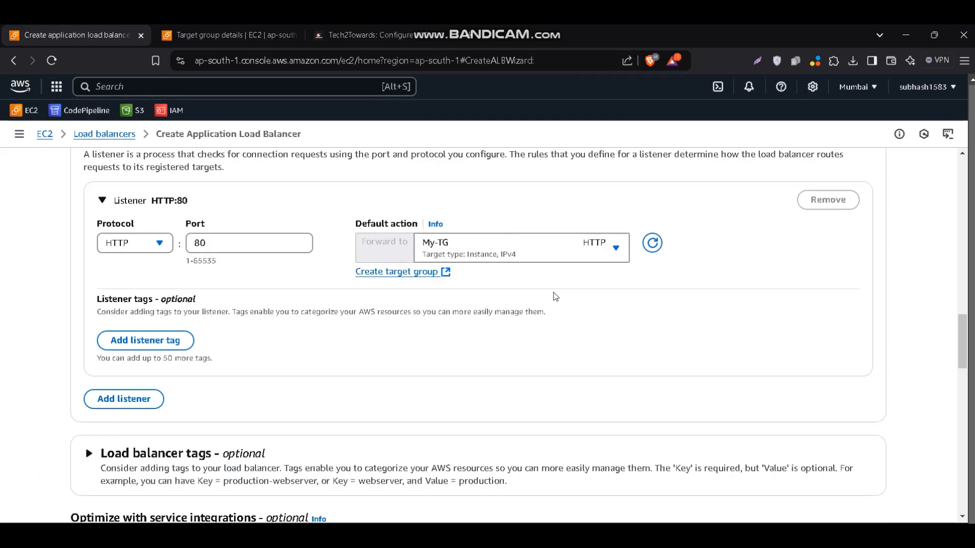
Review the configuration summary without adding service integrations, and create the load balancer
scroll(554, 295, down, 5)
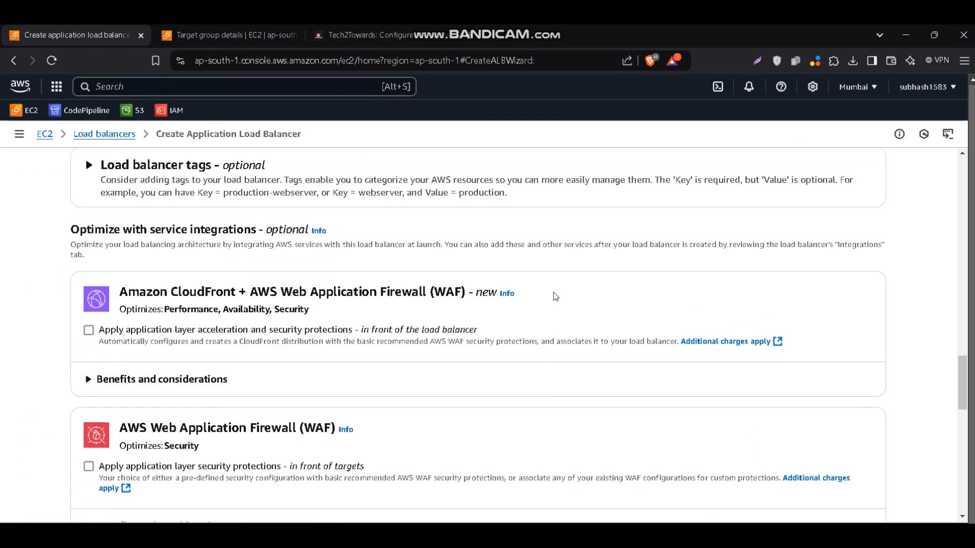
scroll(555, 296, down, 8)
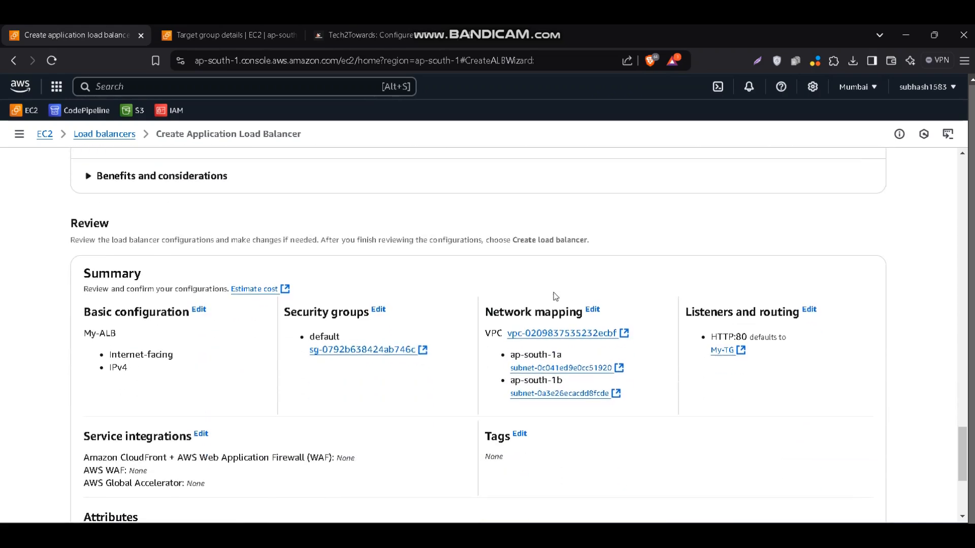
scroll(553, 294, down, 4)
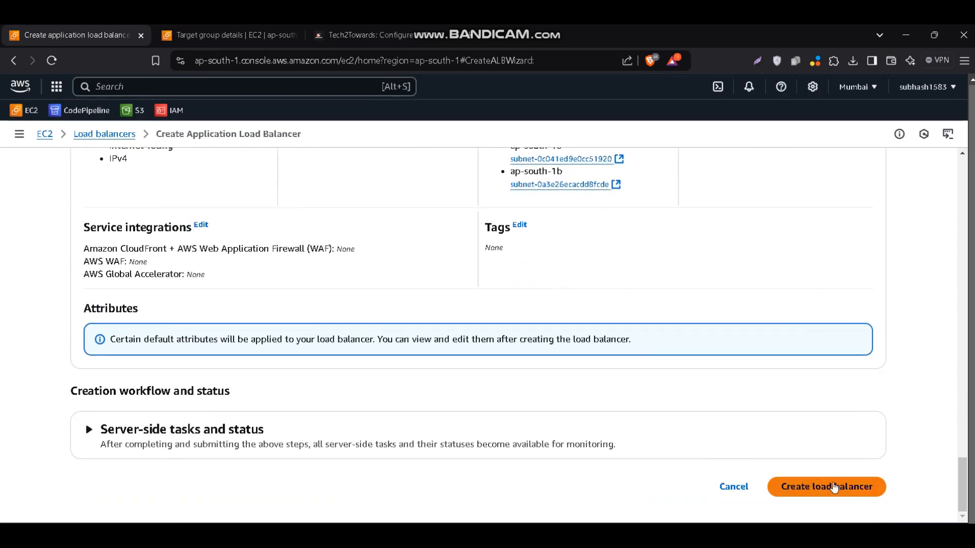
click(834, 490)
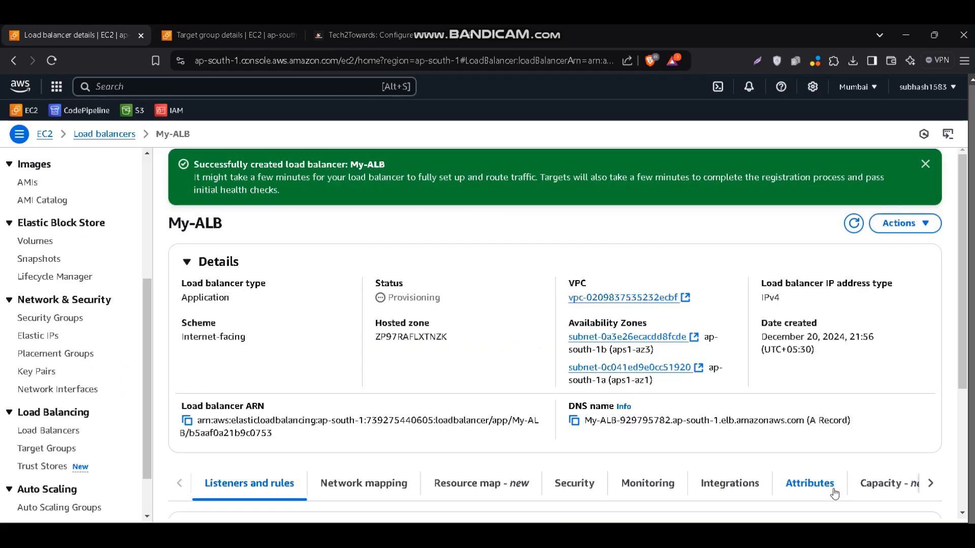
Examine My-ALB's listener and provisioning status, and read the blog post's Step 3 on the AMI and launch template
scroll(806, 423, down, 4)
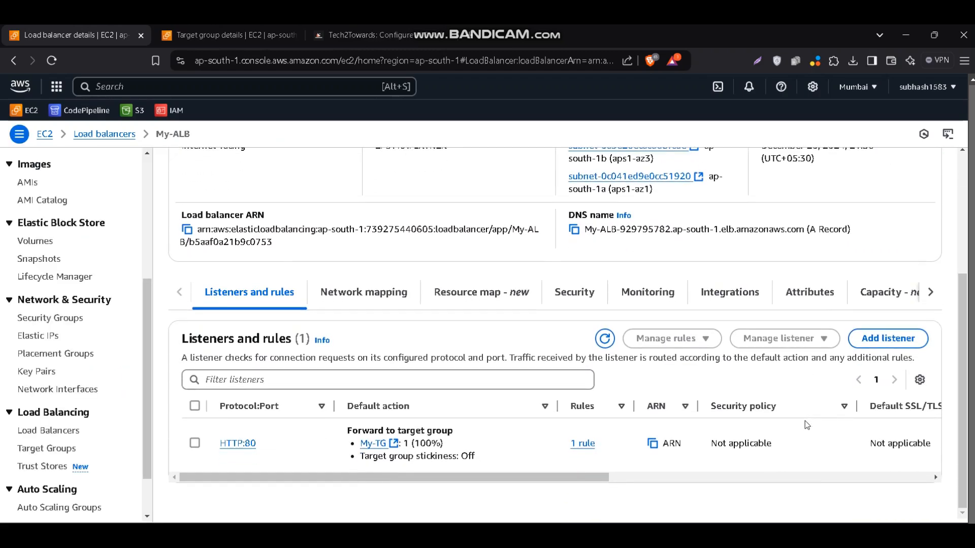
scroll(806, 421, up, 4)
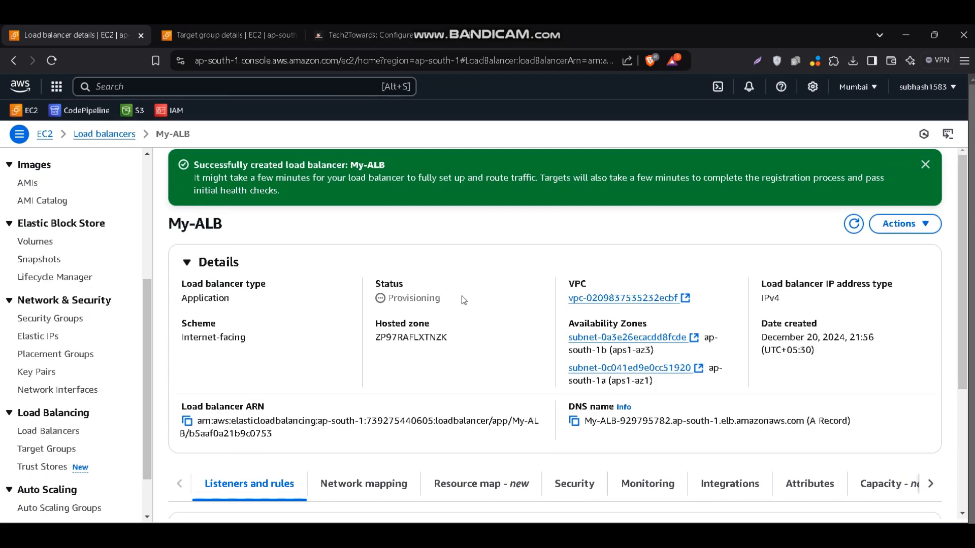
drag(461, 299, 376, 279)
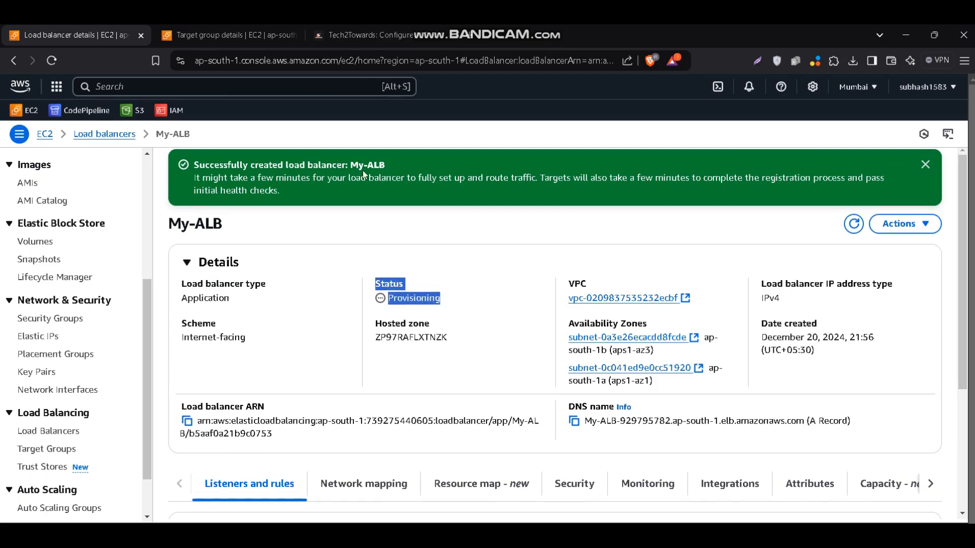
click(362, 44)
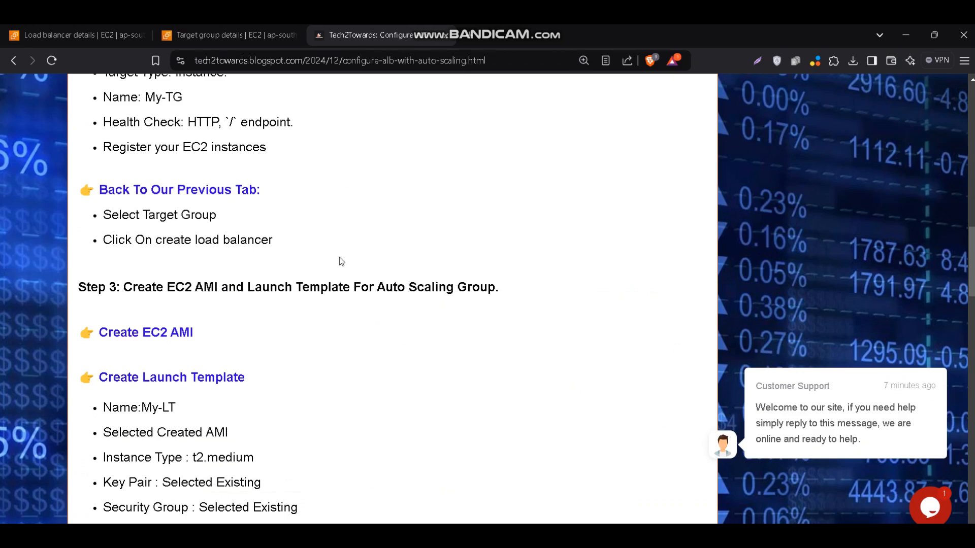
scroll(339, 257, down, 2)
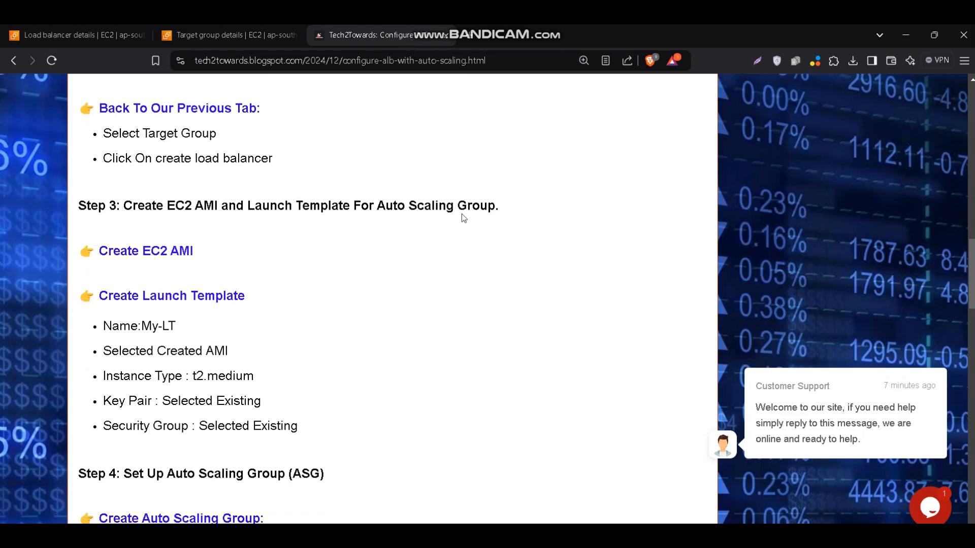
Open the EC2 instances list and refresh it to check the status of both servers
click(99, 37)
scroll(35, 274, up, 3)
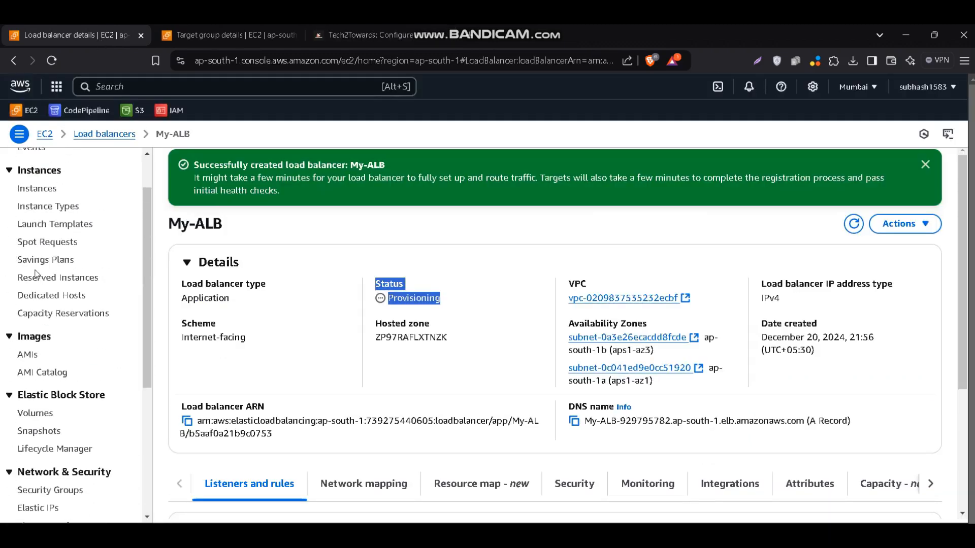
scroll(36, 274, up, 2)
click(37, 245)
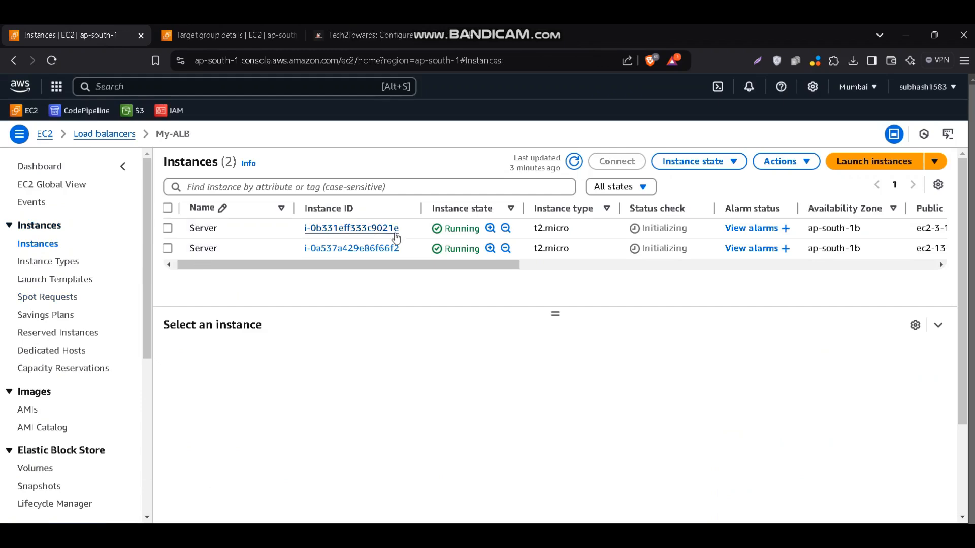
click(573, 167)
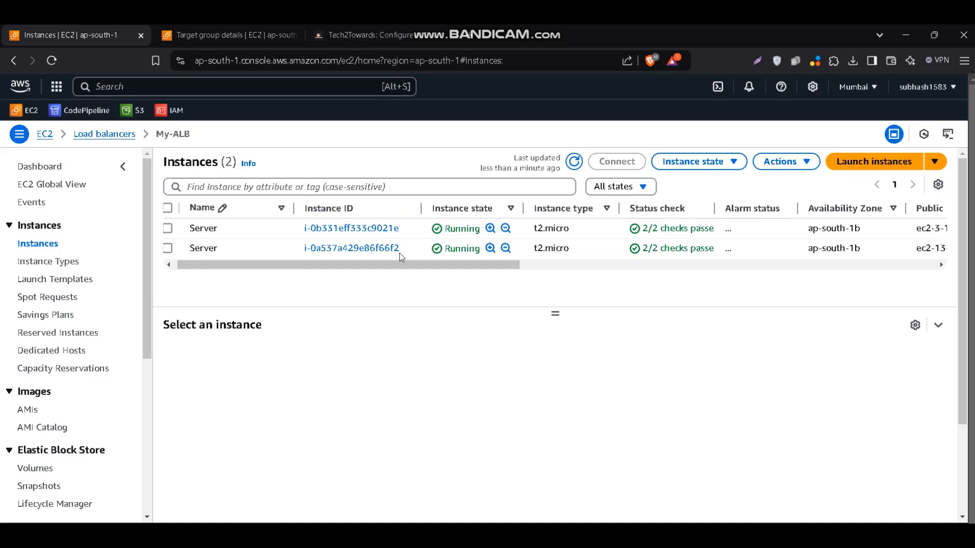
Copy the first server's public IPv4 address, 3.110.135.252, and load its web page in a separate browser tab
drag(378, 269, 500, 263)
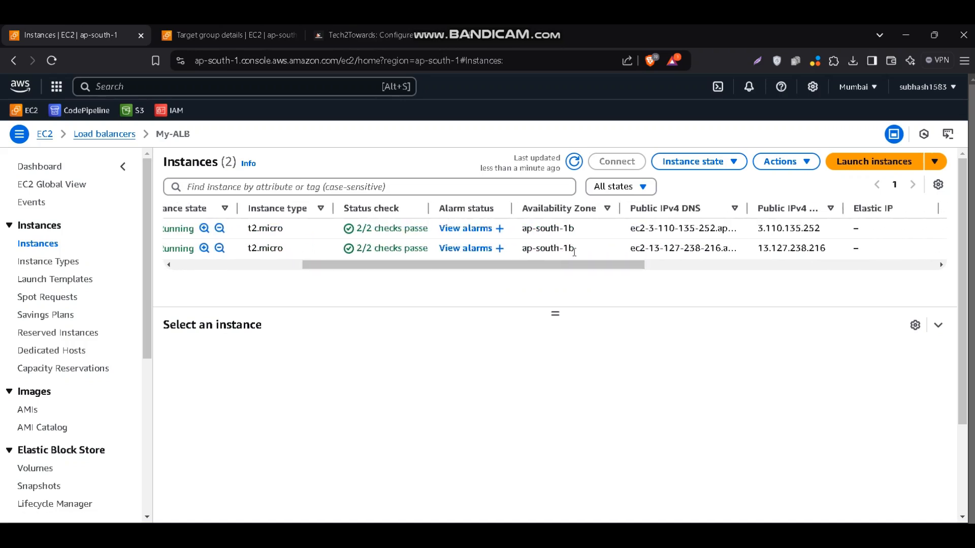
drag(601, 271, 698, 264)
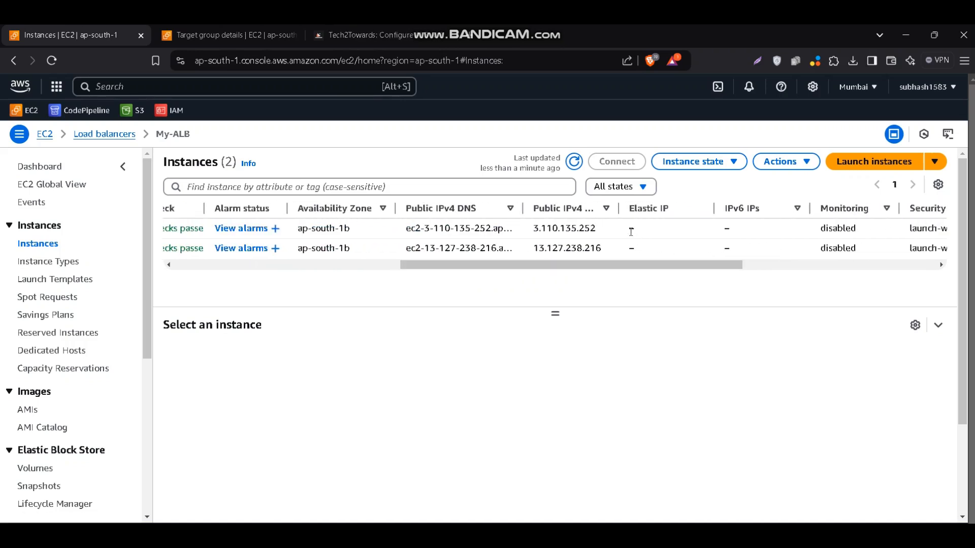
double_click(582, 228)
key(ctrl+c)
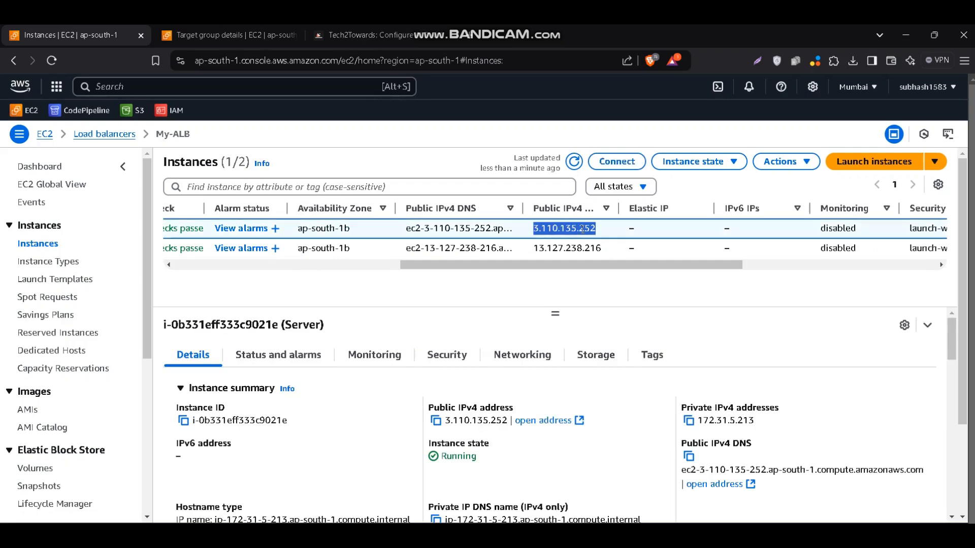
click(475, 37)
key(ctrl+v)
key(Return)
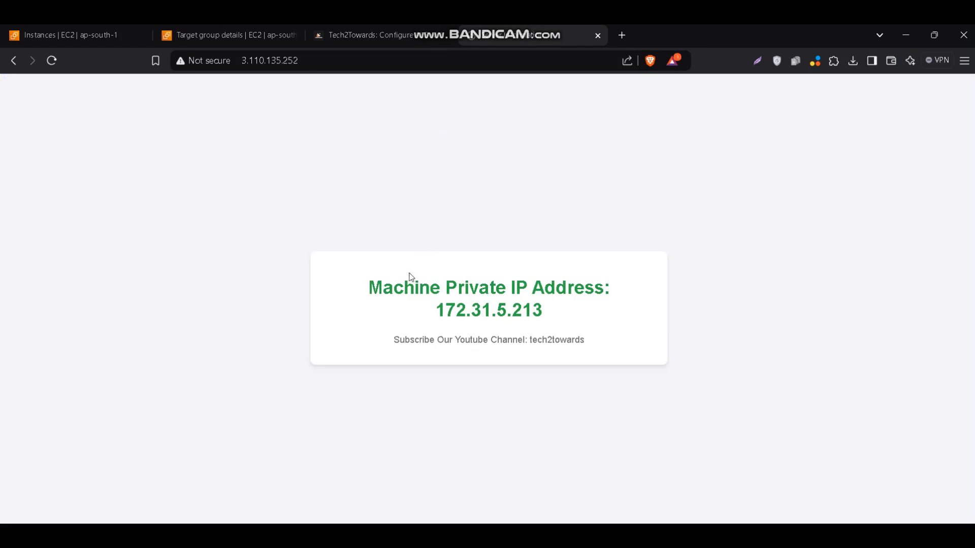
Load the second server's web page from its public IPv4 address, 13.127.238.216, in another tab and check the private IP shown
click(128, 40)
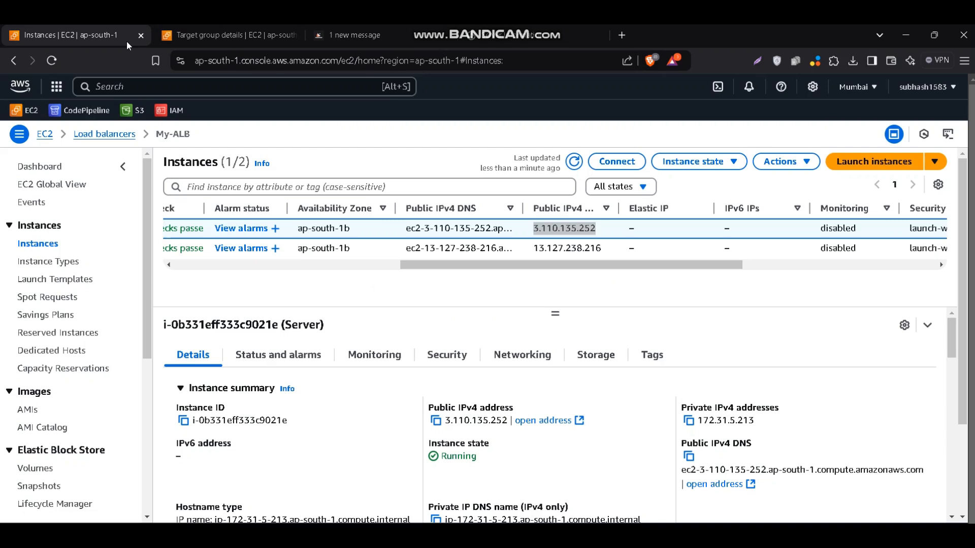
double_click(562, 249)
key(ctrl+c)
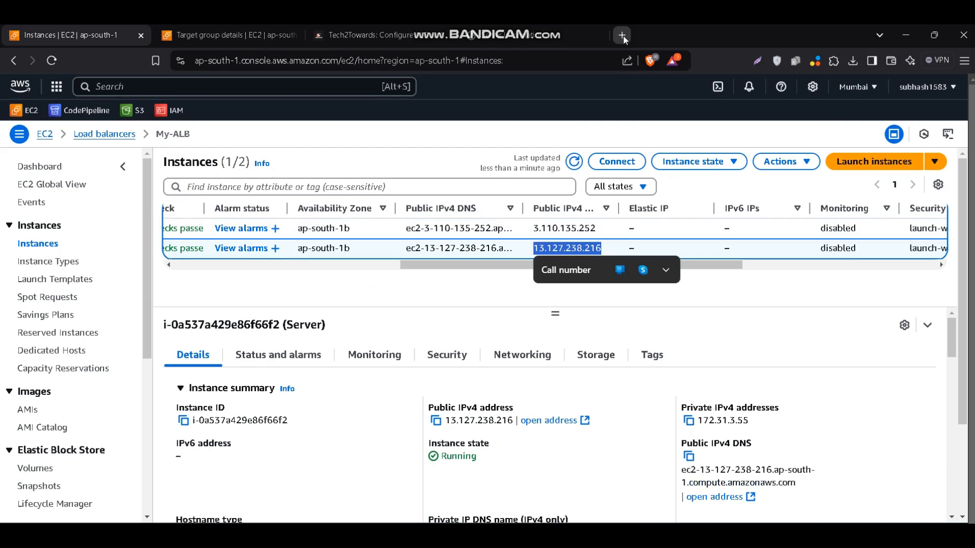
click(622, 35)
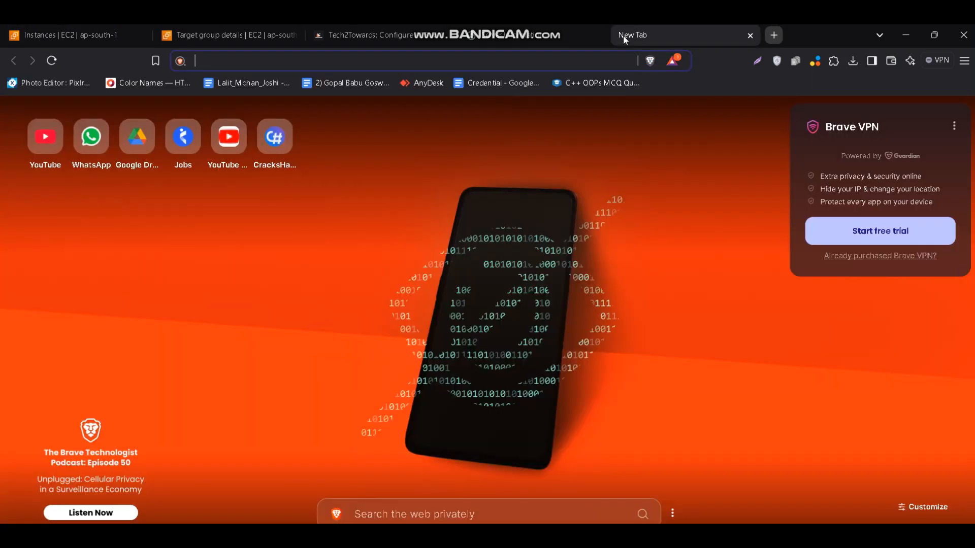
key(ctrl+v)
key(Return)
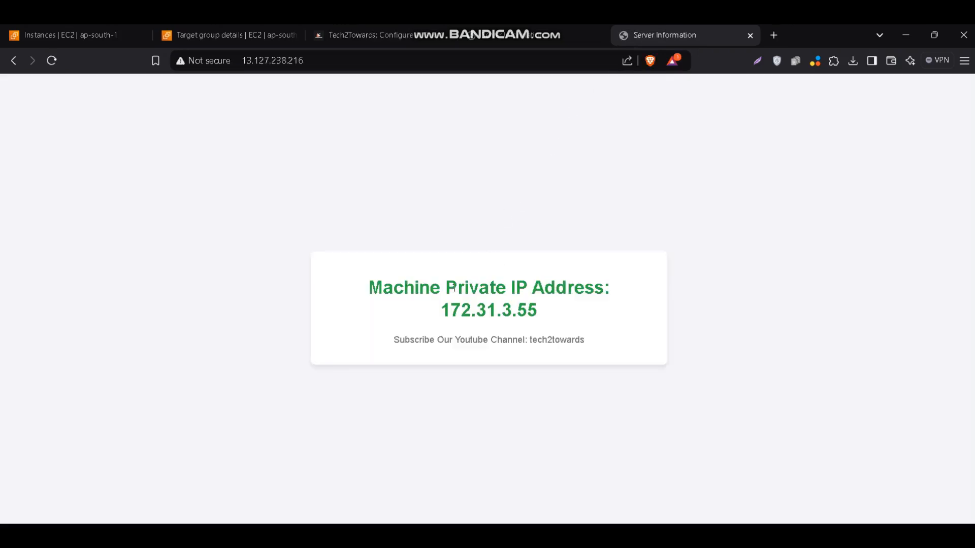
drag(453, 290, 547, 322)
click(547, 322)
Close both server test pages, check the blog post's Step 3, and return to the My-TG target group details
click(598, 34)
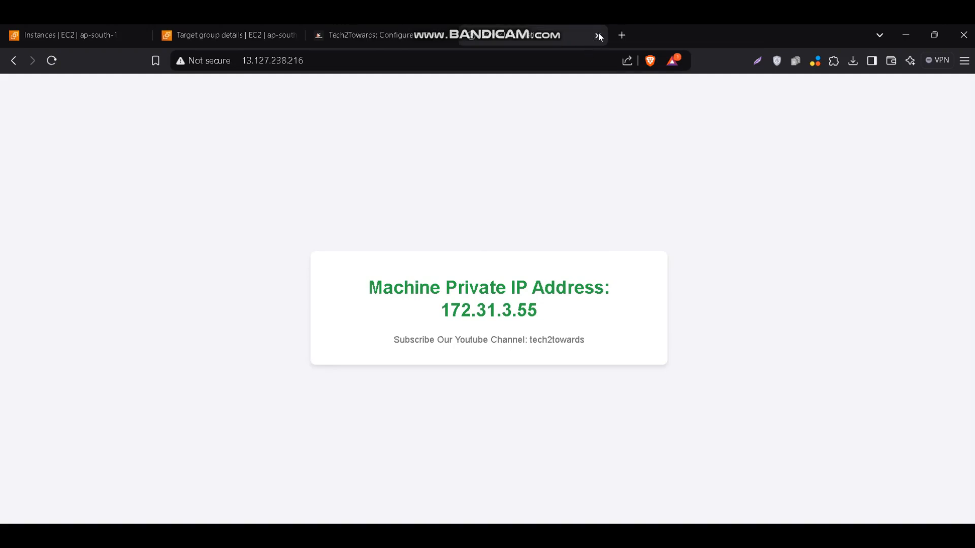
click(598, 34)
click(410, 38)
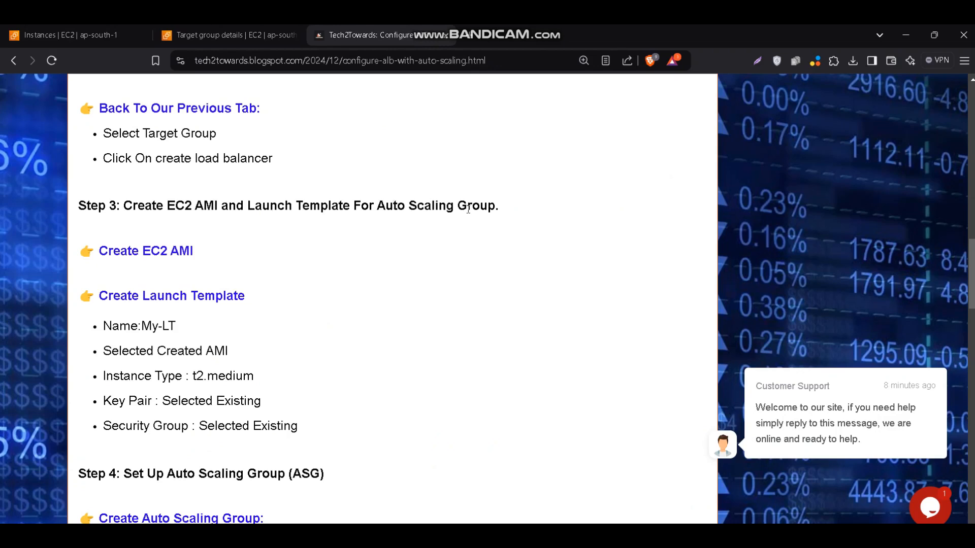
click(251, 38)
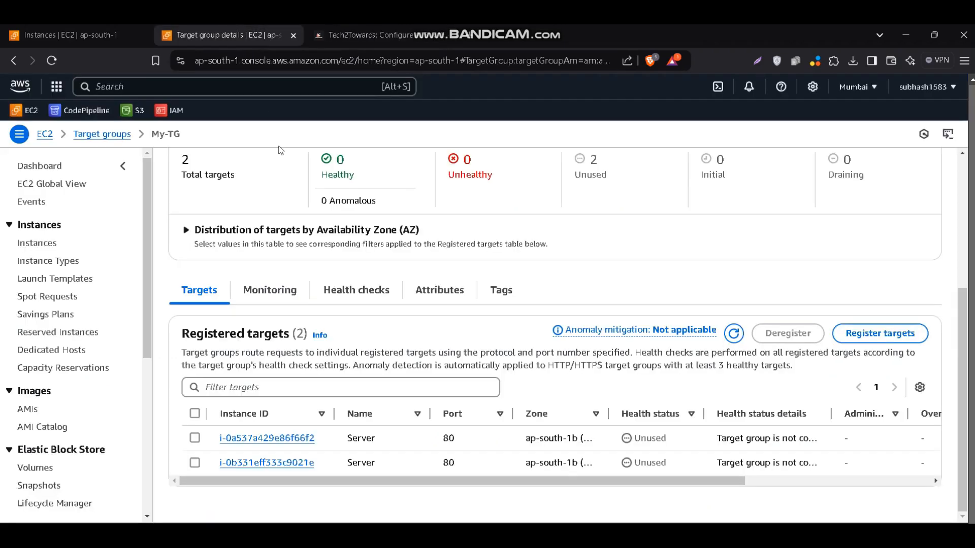
Review the instances list, the blog post's Step 3 and the My-TG details, and return to the instances list
scroll(201, 158, up, 5)
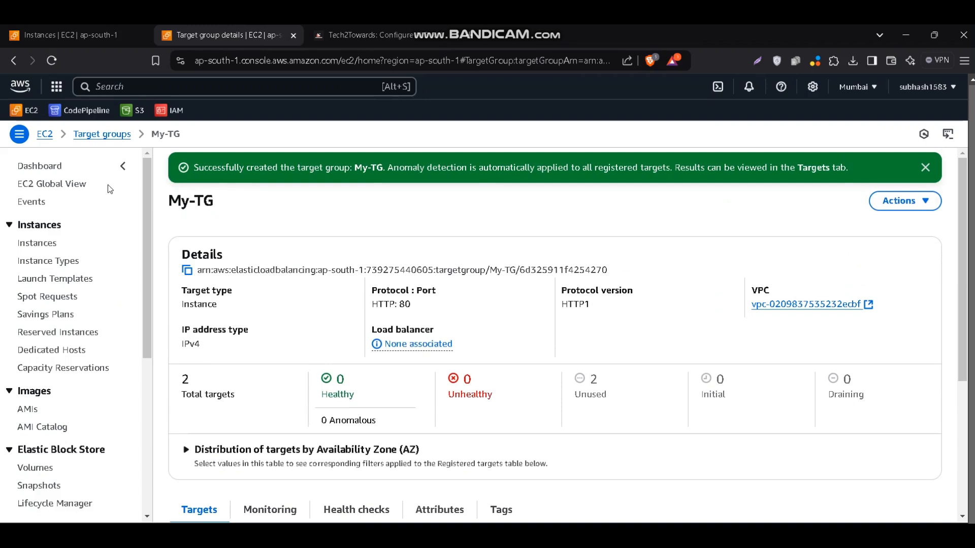
click(100, 35)
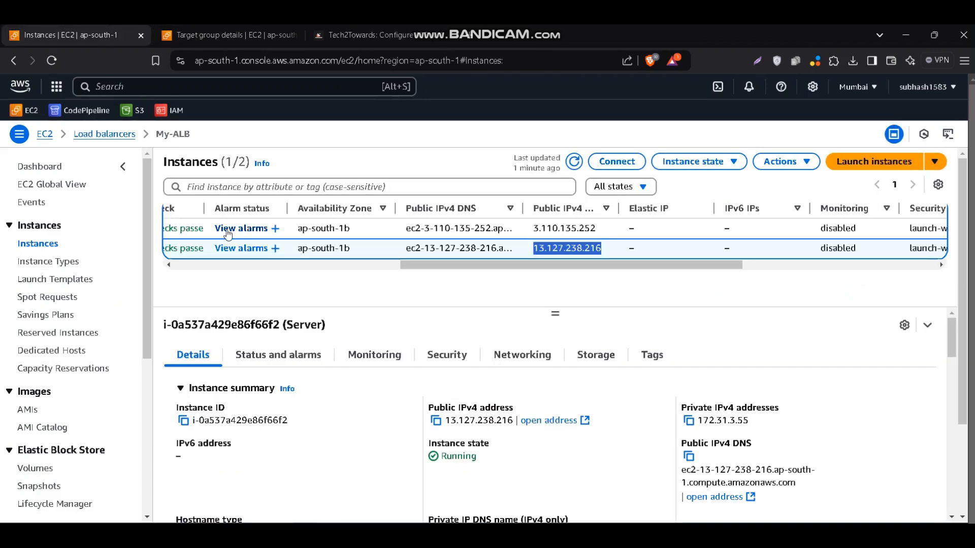
drag(441, 264, 215, 265)
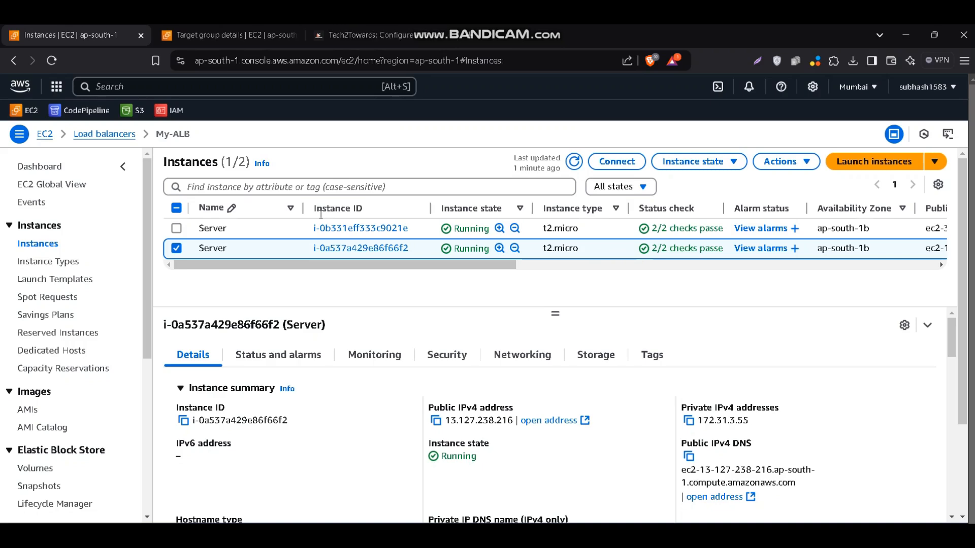
click(383, 33)
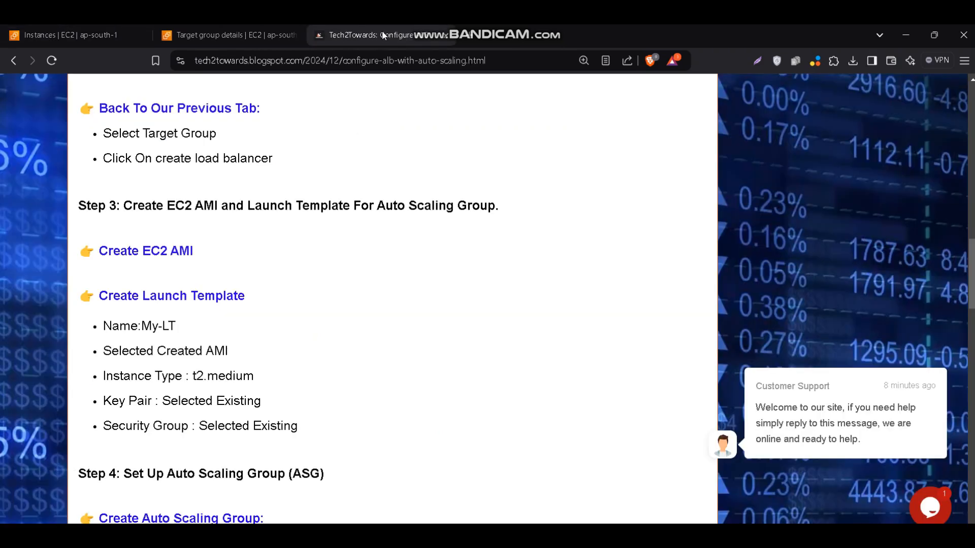
click(263, 34)
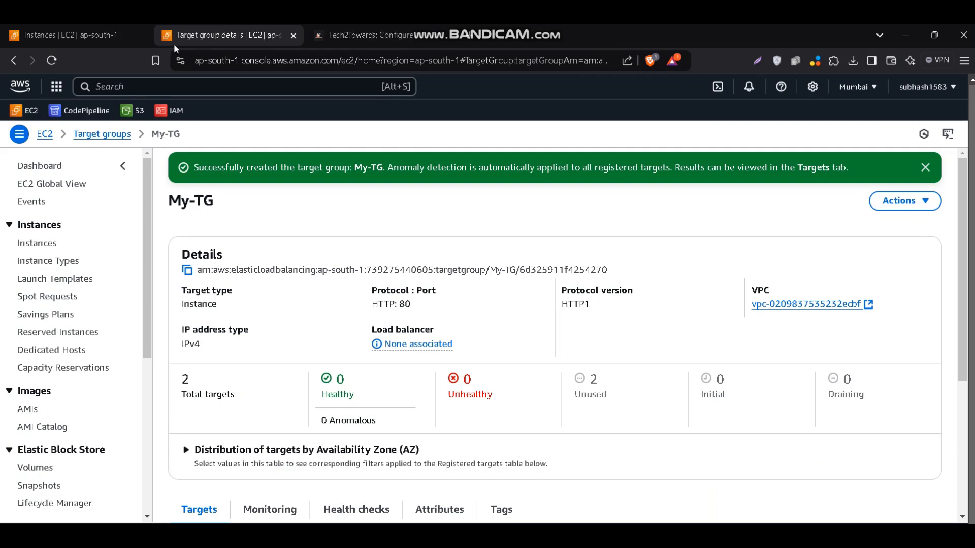
click(112, 38)
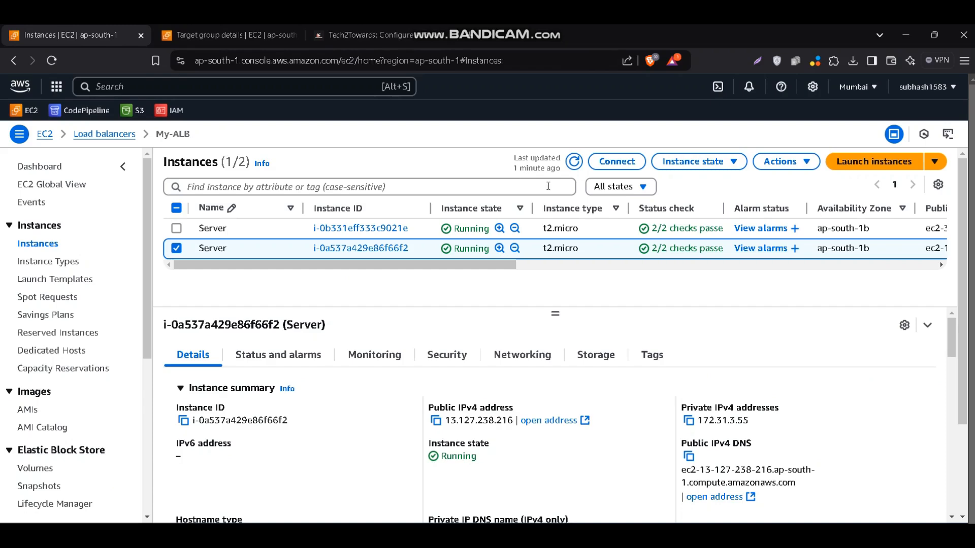
Create an image named My-AMI from the selected Server instance i-0a537a429e86f66f2
click(762, 163)
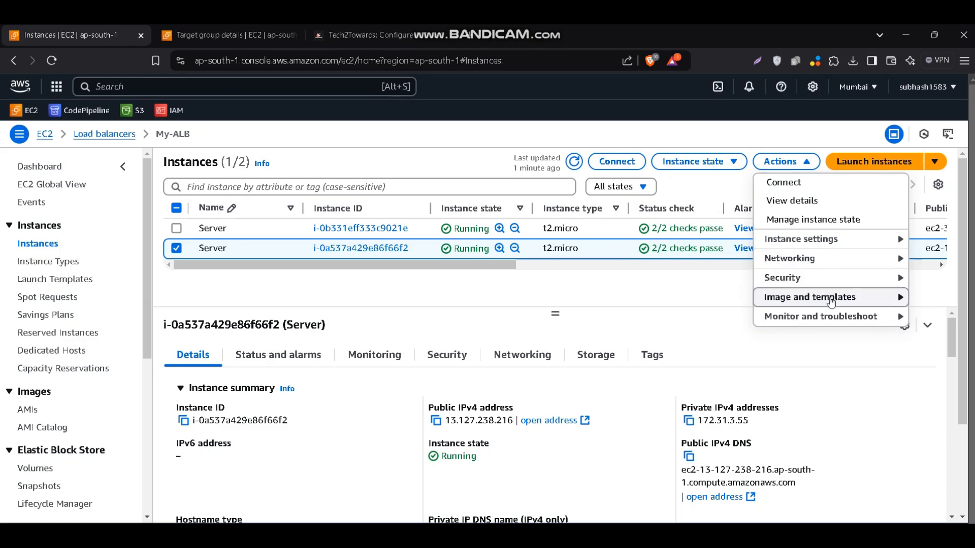
mouse_move(831, 301)
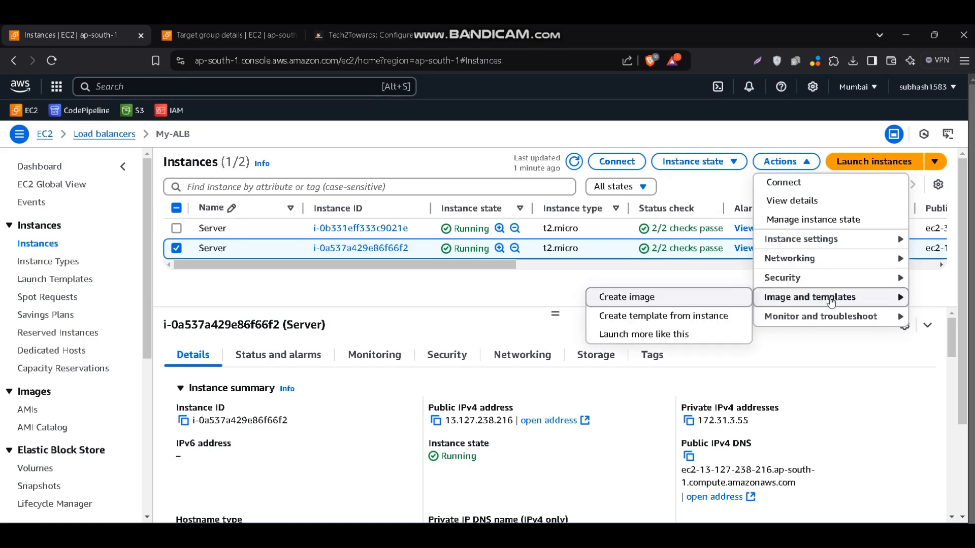
click(682, 298)
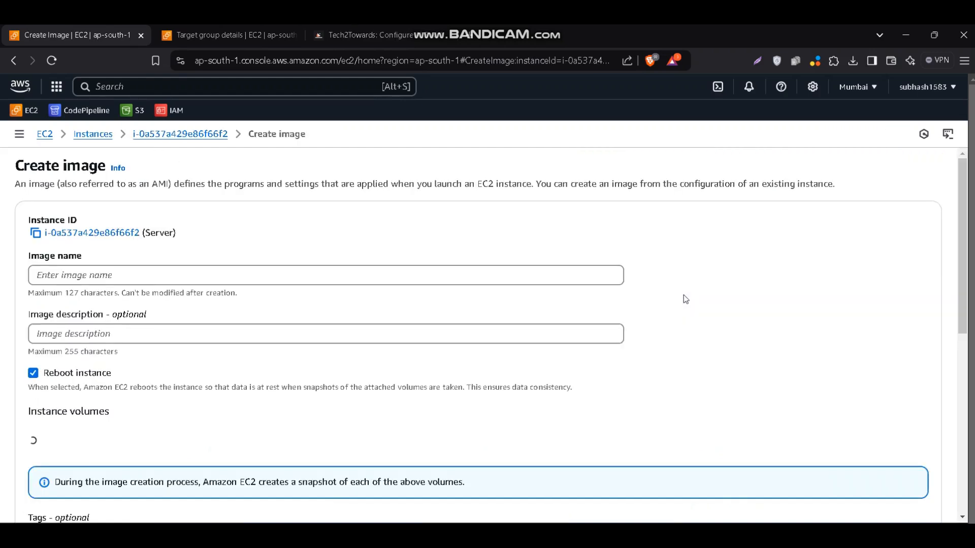
click(432, 272)
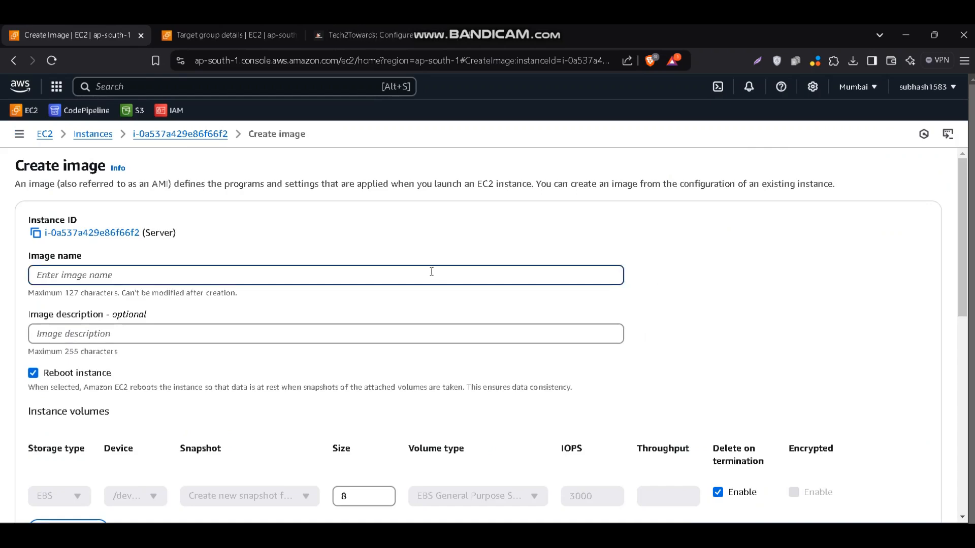
text(My-AMI)
scroll(295, 310, down, 4)
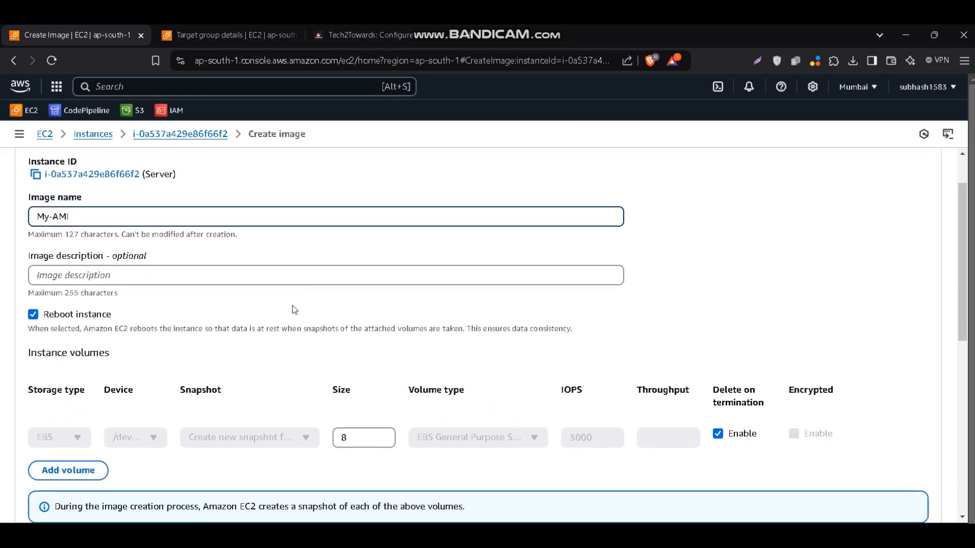
scroll(295, 309, down, 2)
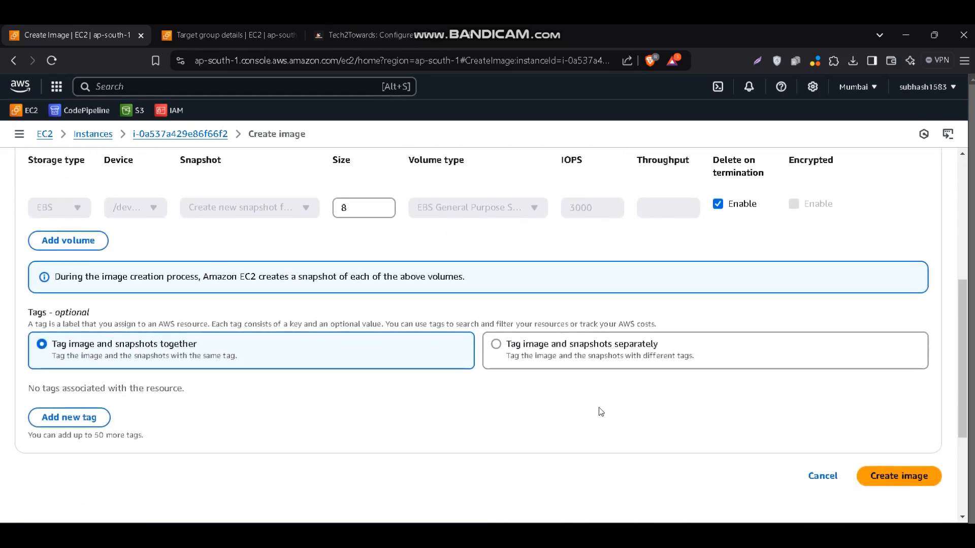
click(886, 481)
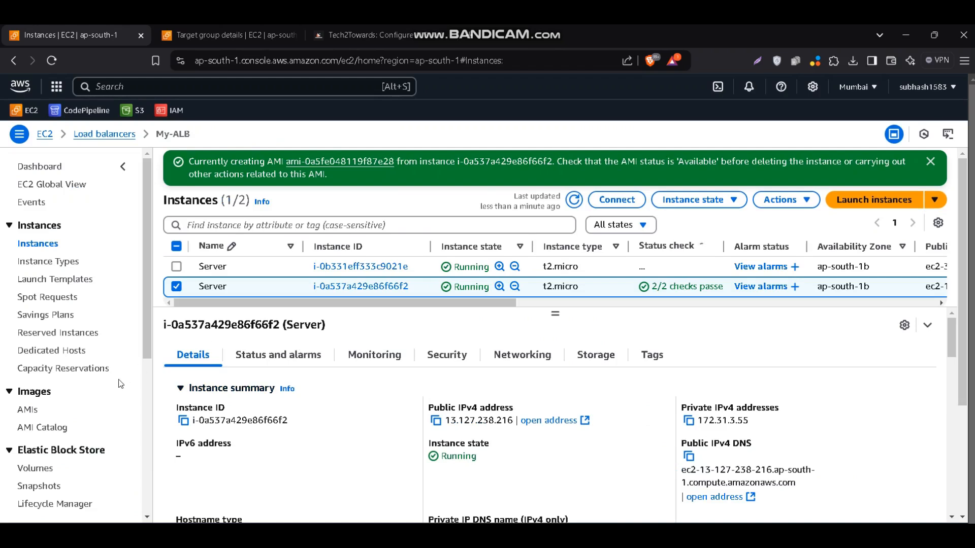
Check My-AMI's status in the list of owned AMIs and read the blog post's launch template settings
click(27, 412)
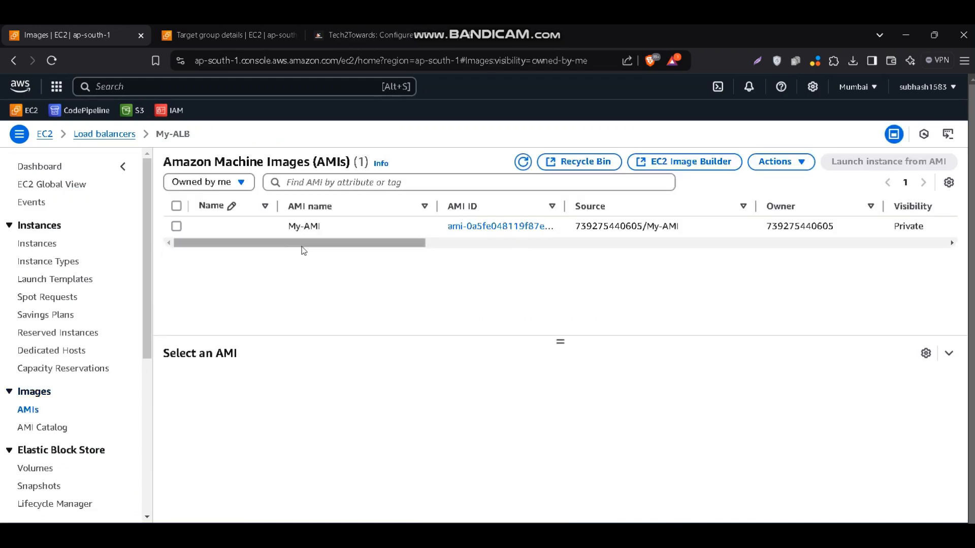
drag(303, 249, 523, 259)
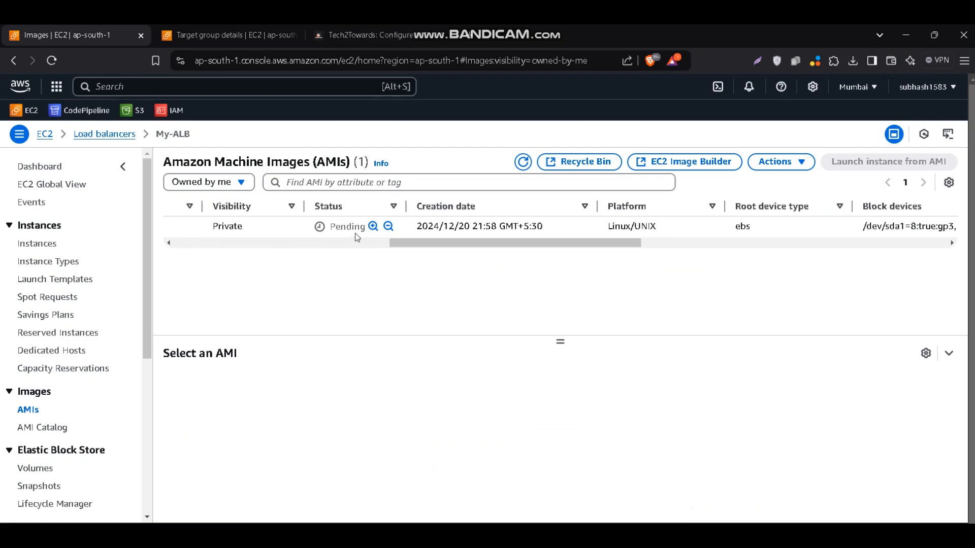
click(330, 37)
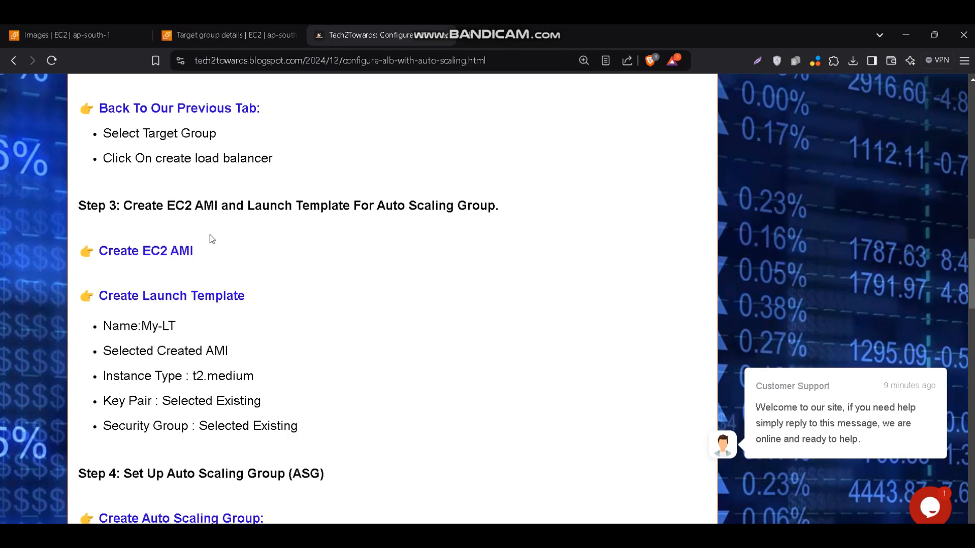
drag(193, 251, 102, 251)
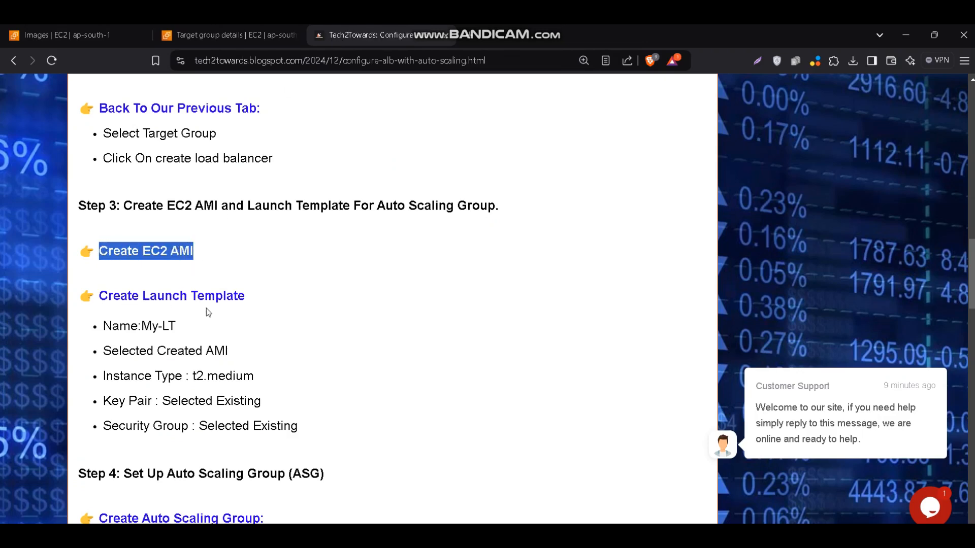
scroll(212, 309, down, 2)
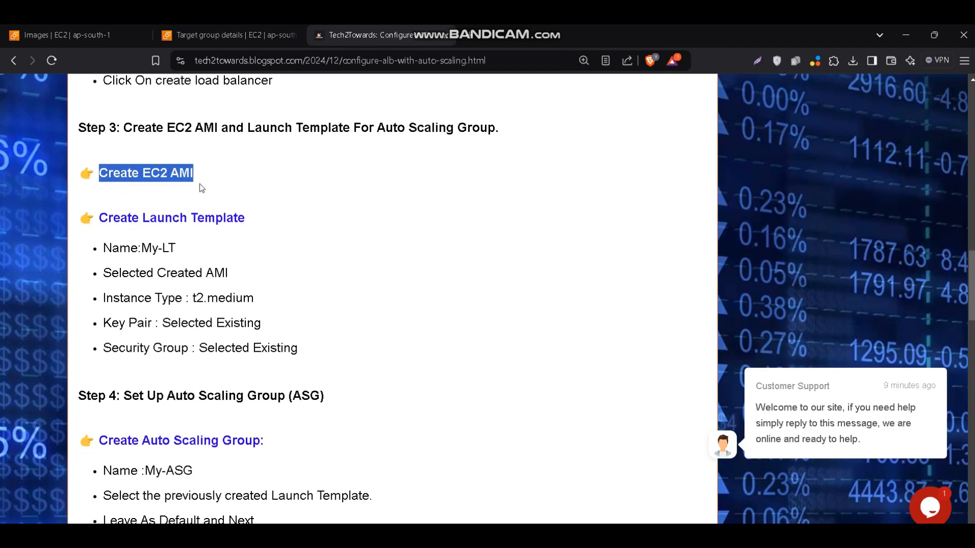
Start a new EC2 launch template from the target group tab and name it My-LT
click(216, 42)
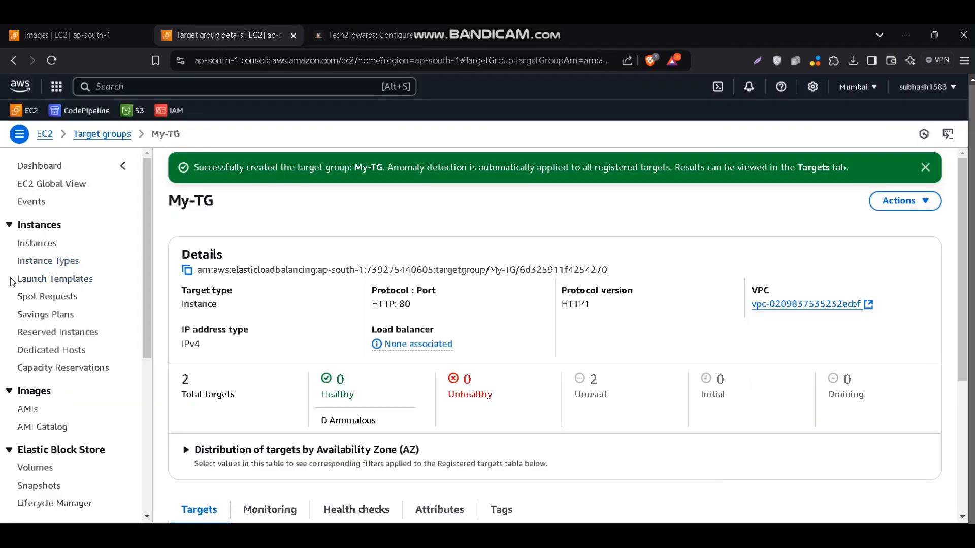
drag(12, 281, 83, 283)
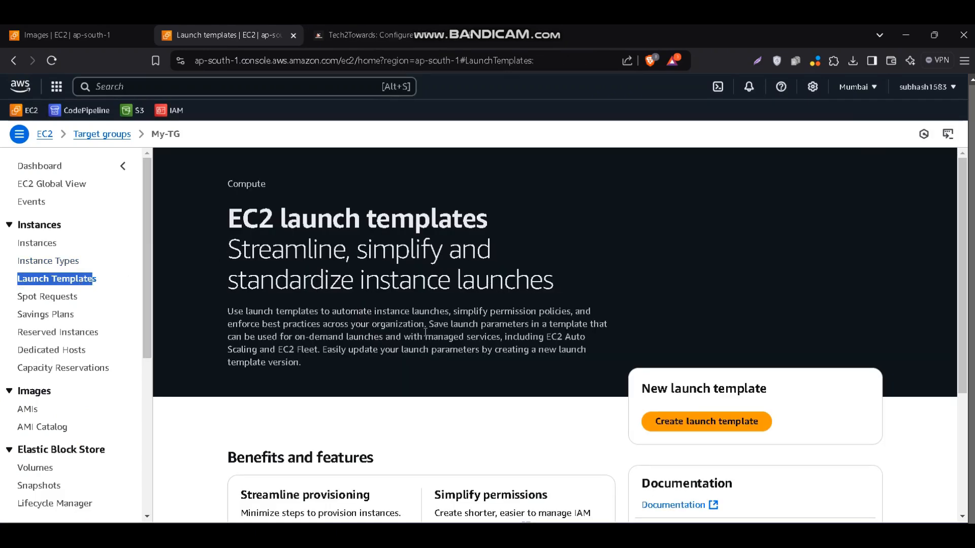
click(704, 427)
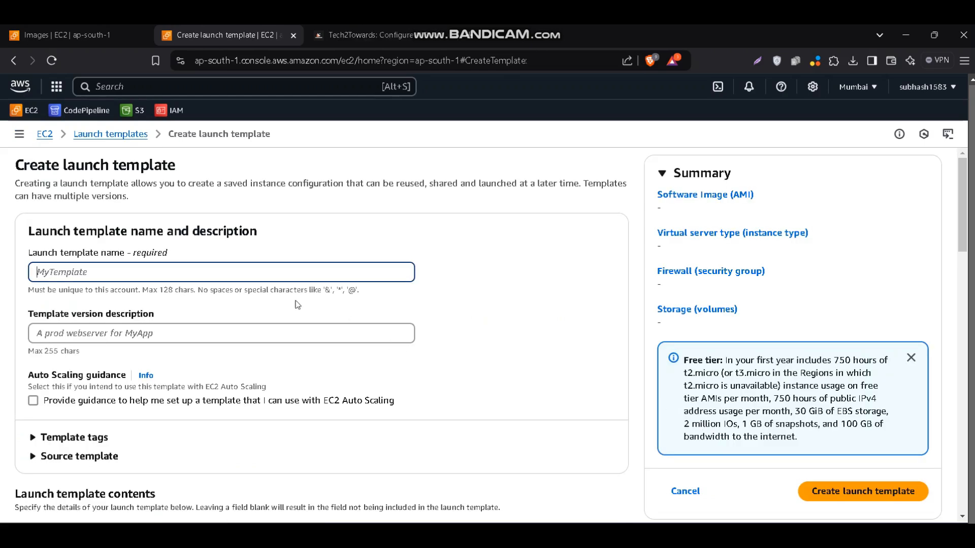
text(My-LT)
Choose My-AMI from the owned AMIs as the launch template's machine image
scroll(229, 274, down, 4)
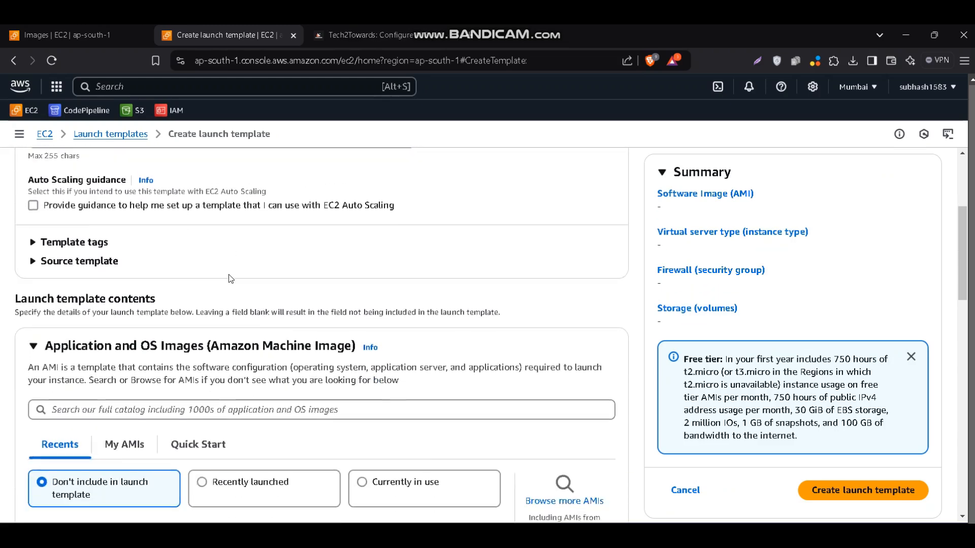
scroll(230, 278, down, 4)
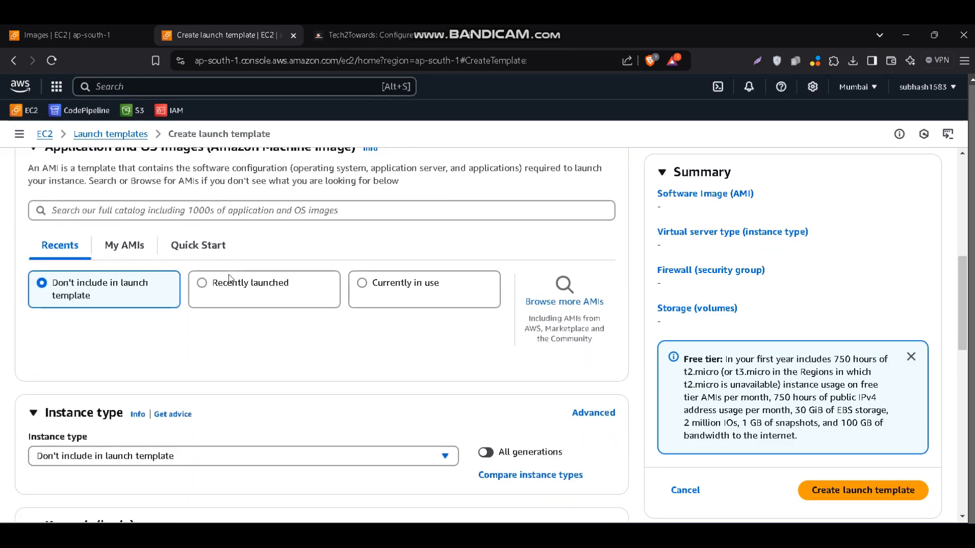
scroll(231, 278, down, 1)
click(135, 225)
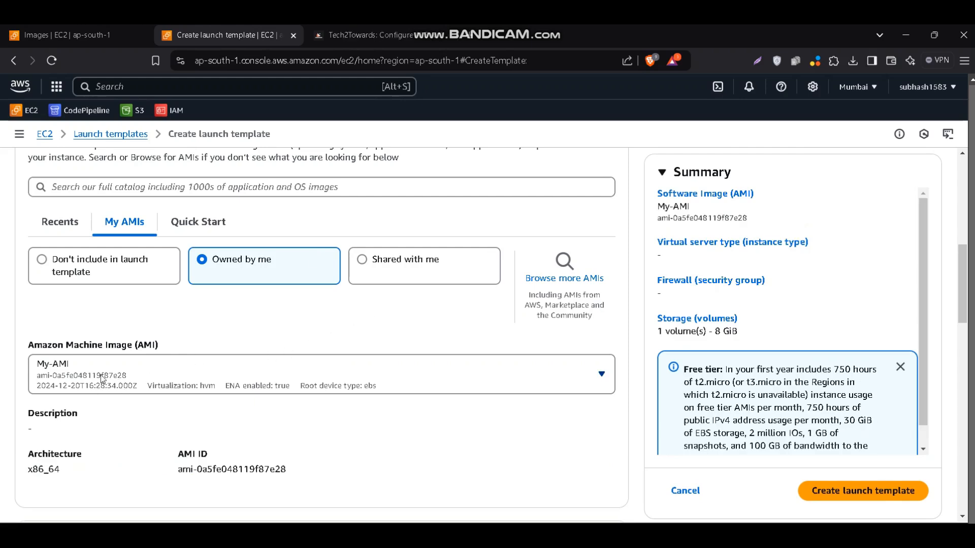
Set the launch template's instance type to t2.micro
scroll(108, 366, down, 3)
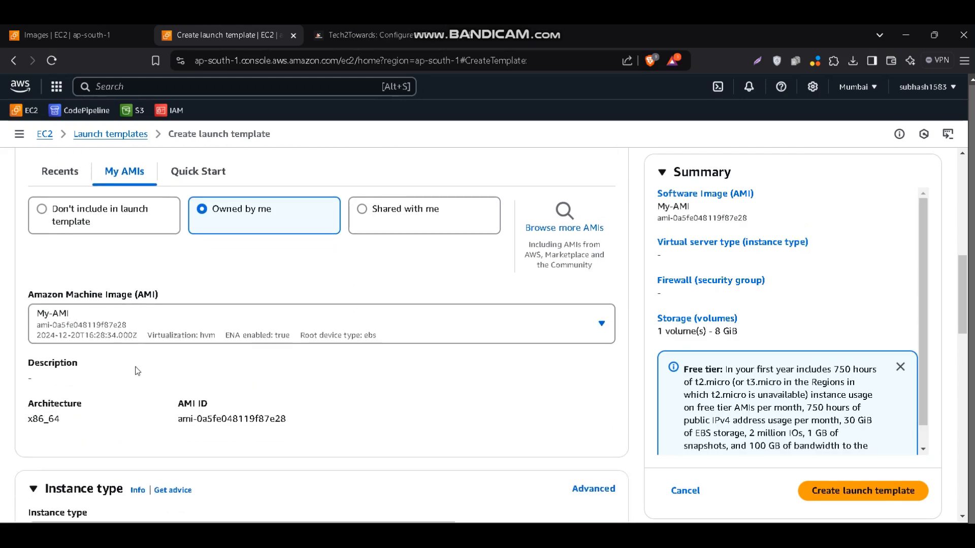
scroll(137, 371, down, 2)
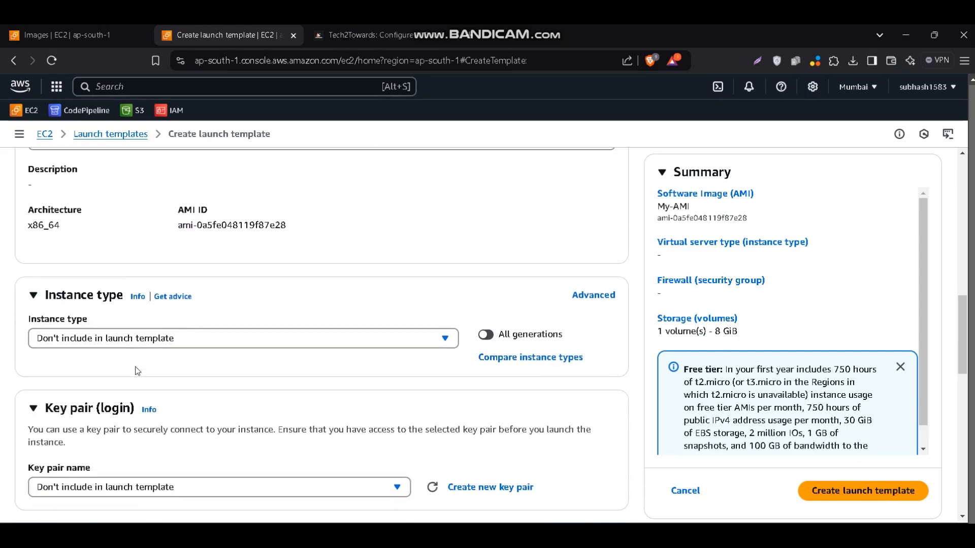
click(212, 337)
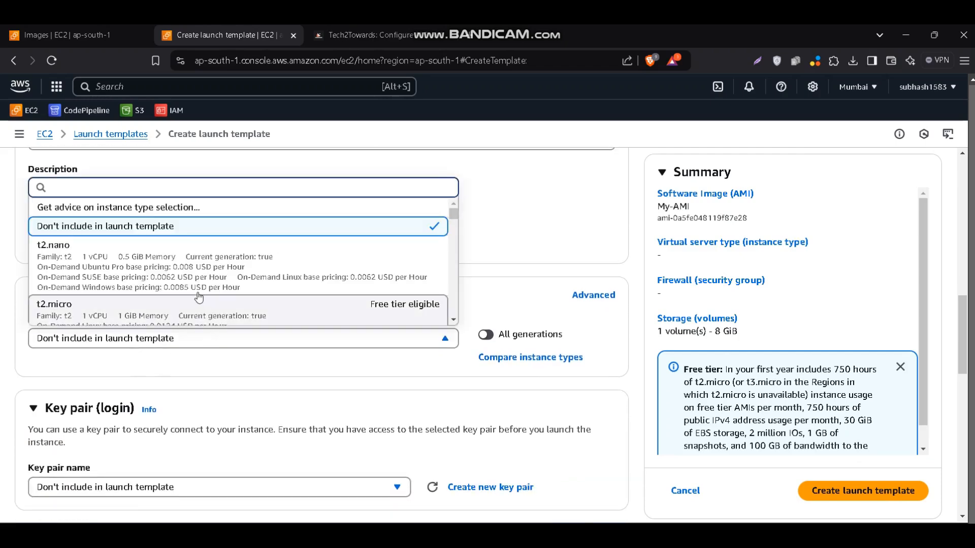
click(196, 314)
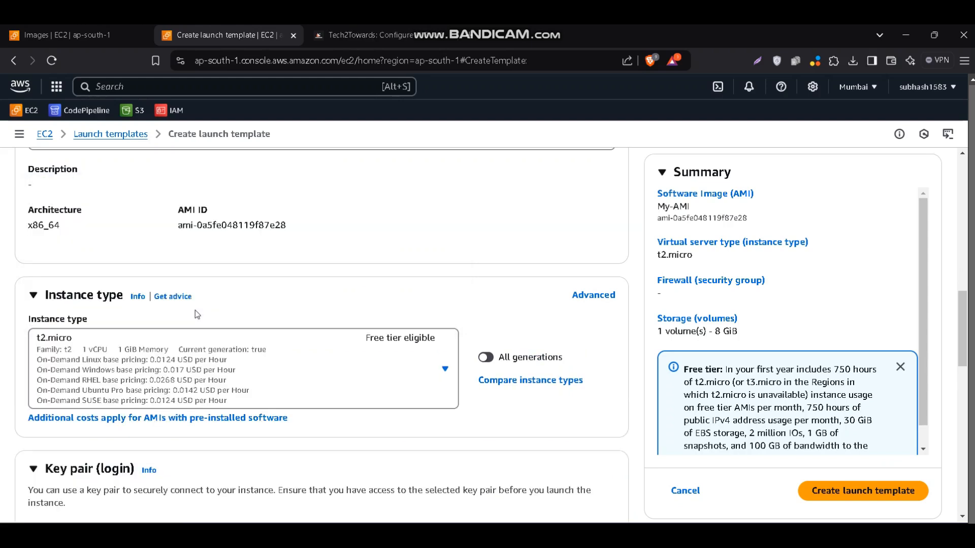
Choose the existing key pair ubuntu123 for the launch template
scroll(197, 315, down, 3)
scroll(195, 314, down, 1)
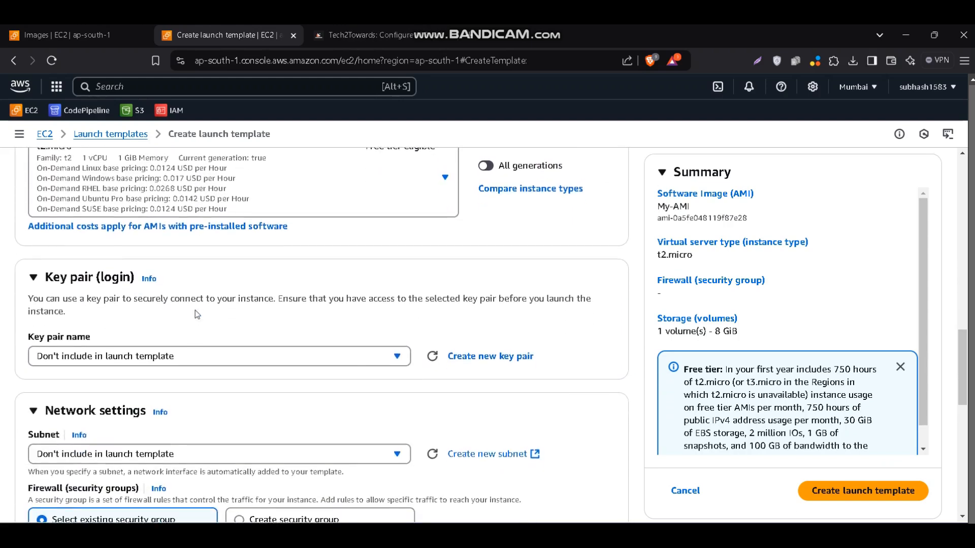
click(383, 362)
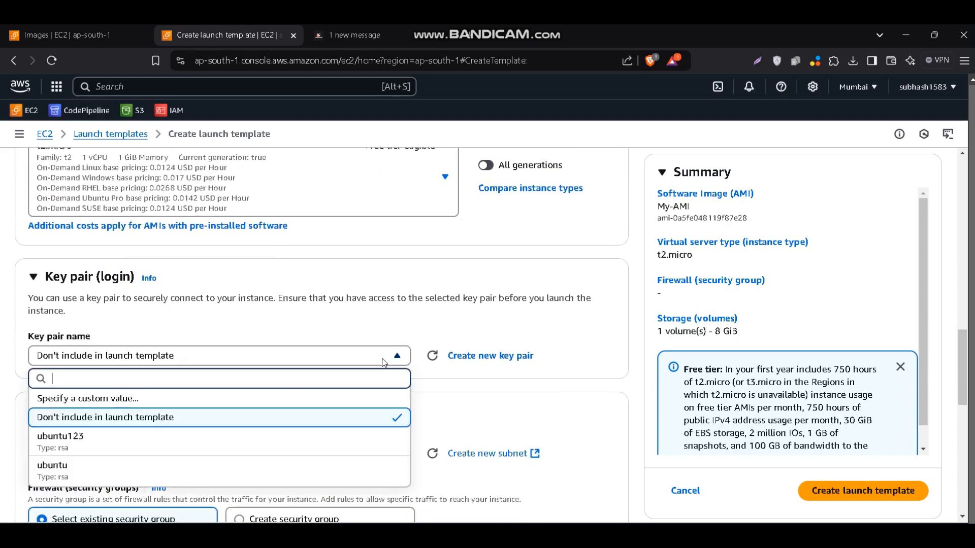
click(211, 440)
Check which security group the selected running Server instance uses for the launch template's network settings
scroll(210, 437, down, 4)
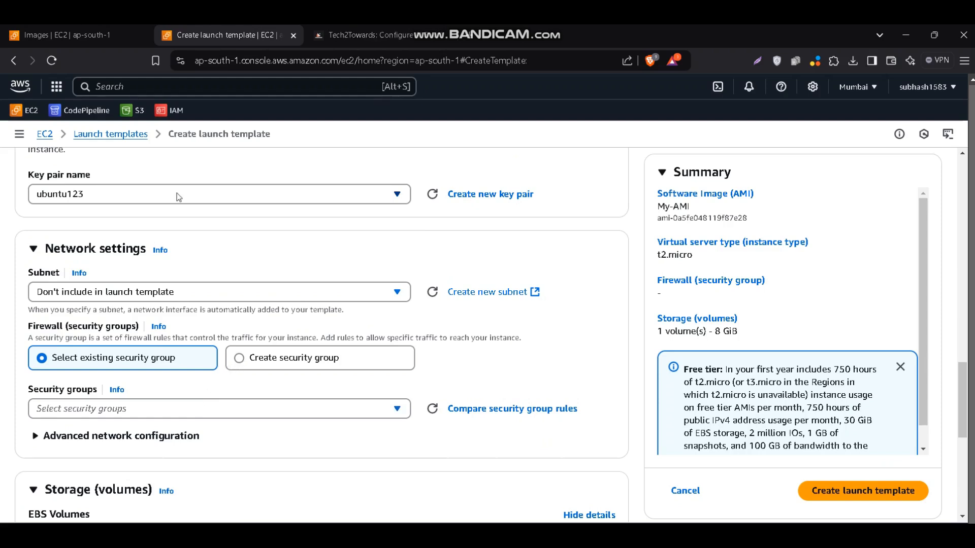
scroll(254, 308, down, 1)
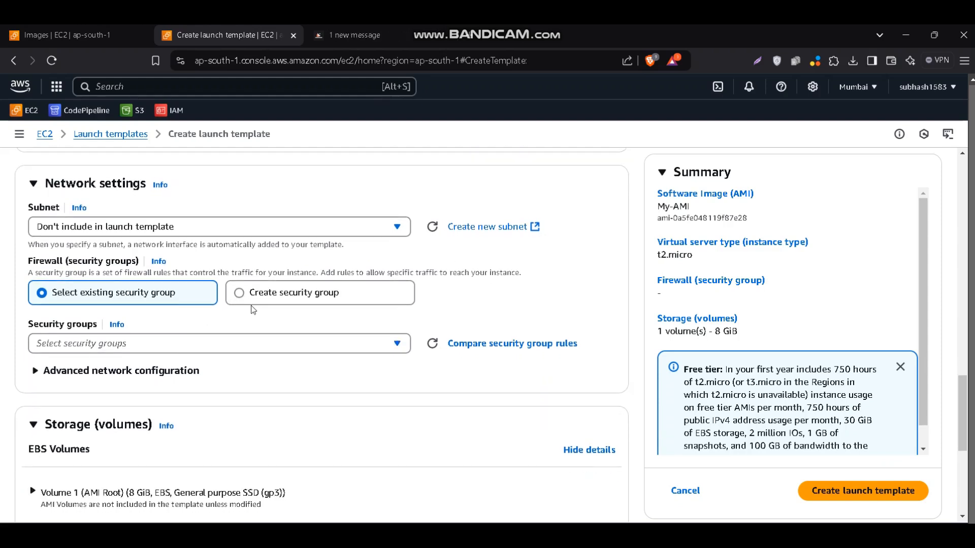
click(199, 343)
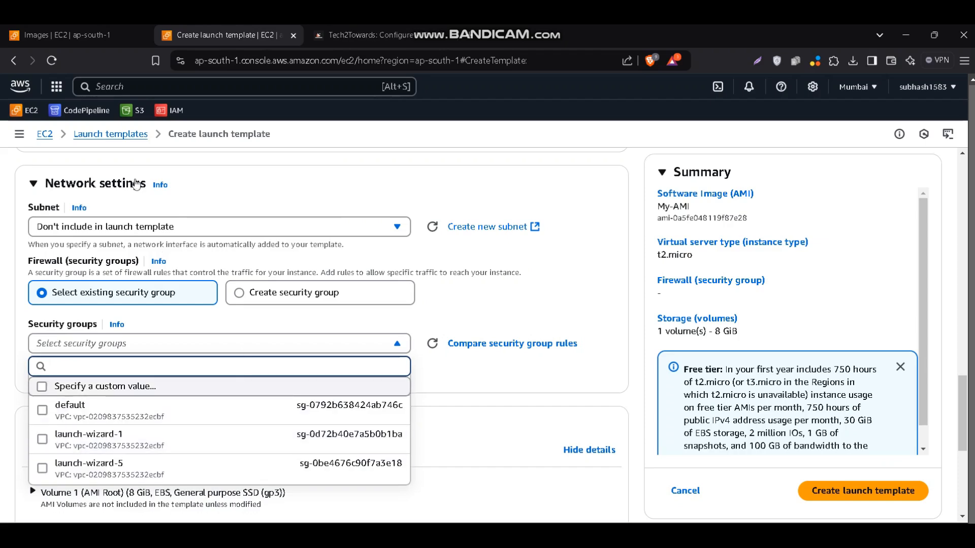
click(104, 36)
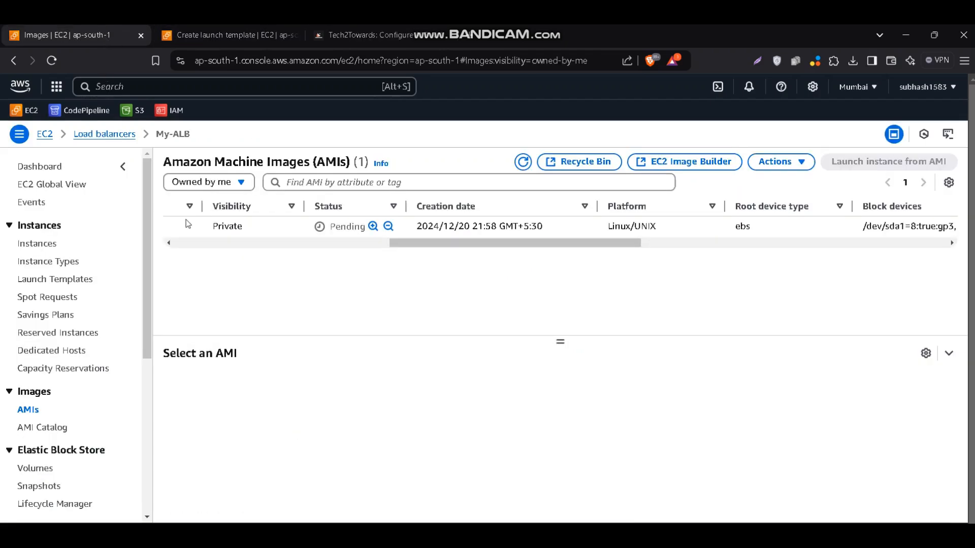
click(70, 242)
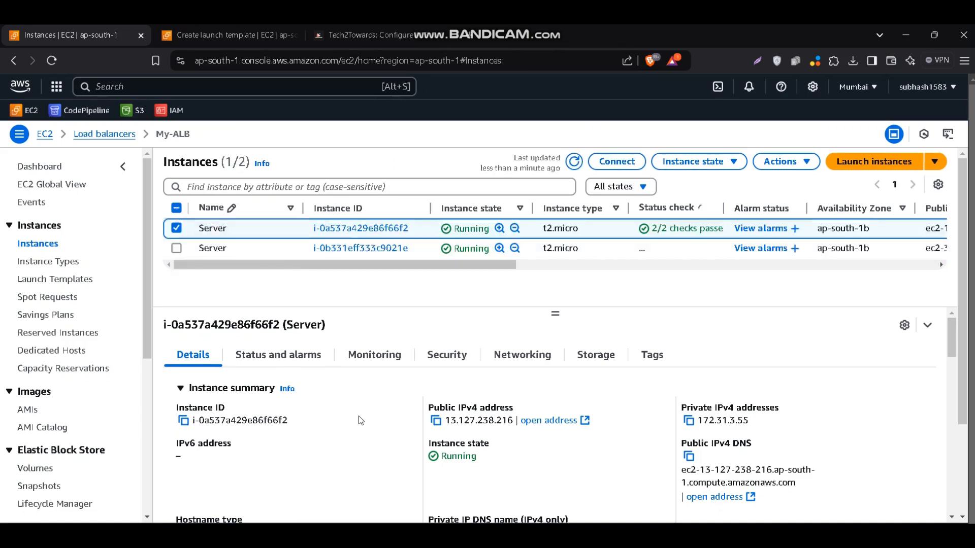
scroll(359, 415, down, 1)
scroll(359, 416, up, 1)
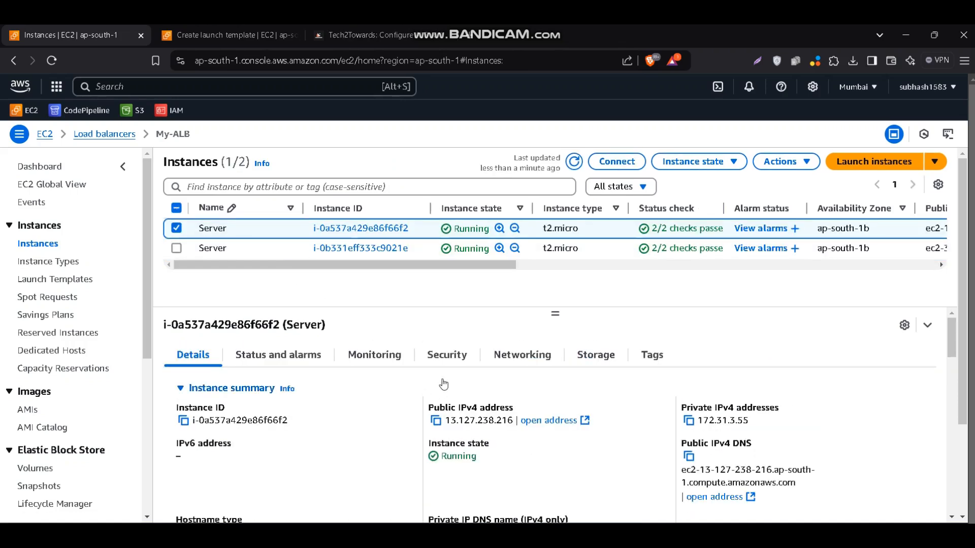
click(453, 364)
scroll(326, 435, down, 1)
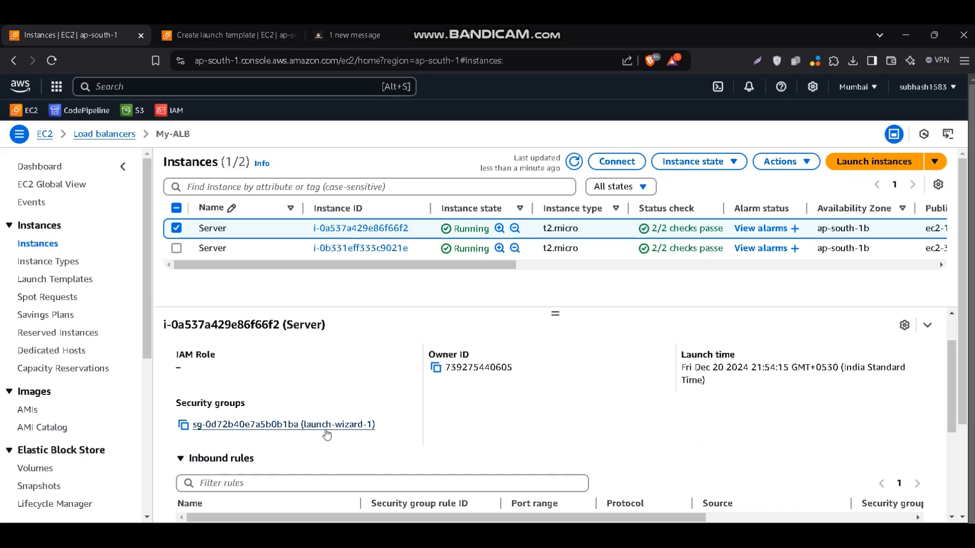
Assign the existing security group launch-wizard-1 to the launch template
click(218, 37)
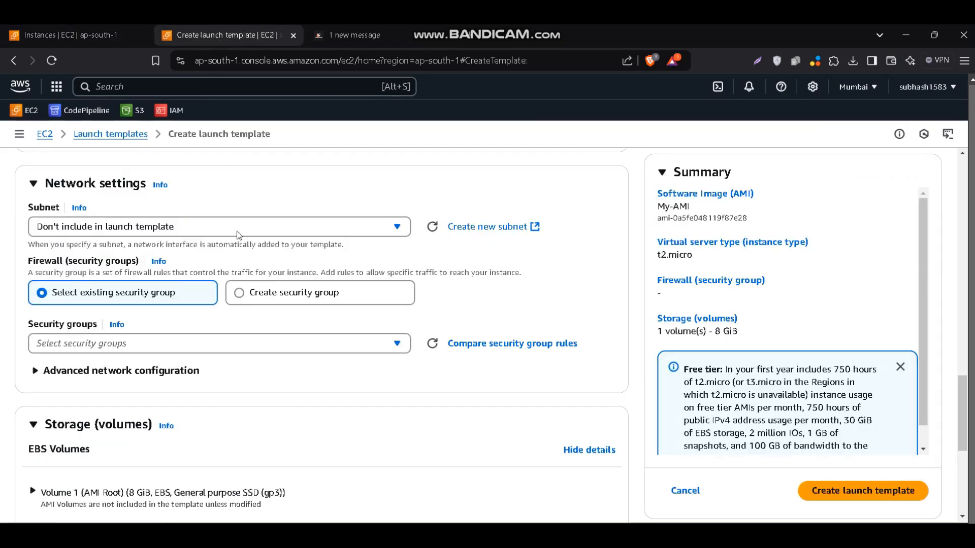
click(282, 345)
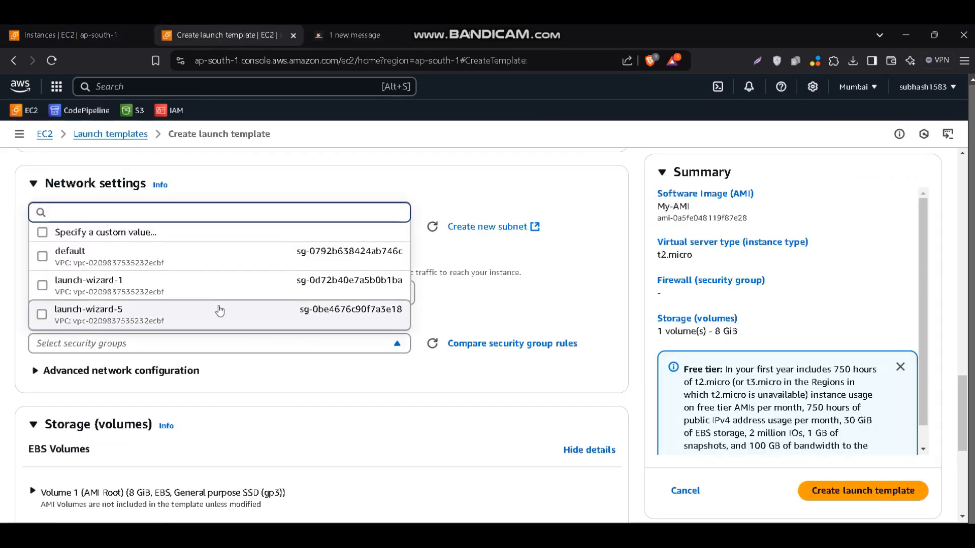
click(199, 288)
Review the remaining template settings, create launch template My-LT and open the list of launch templates
scroll(200, 287, down, 3)
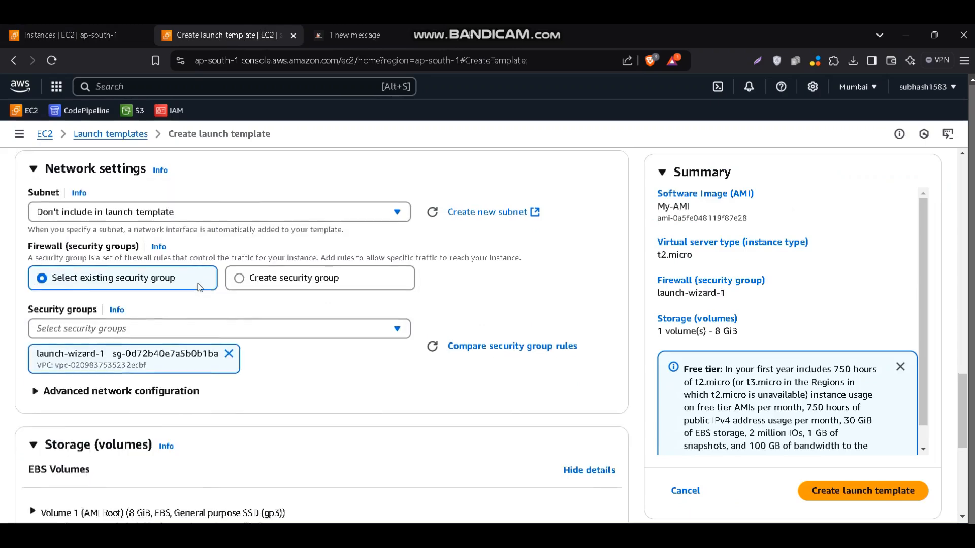
scroll(200, 287, down, 3)
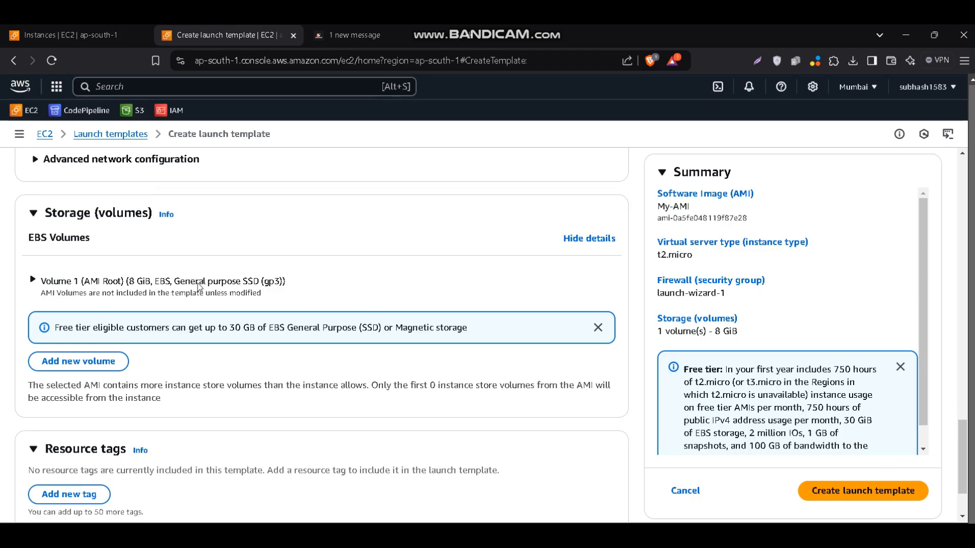
scroll(199, 288, down, 1)
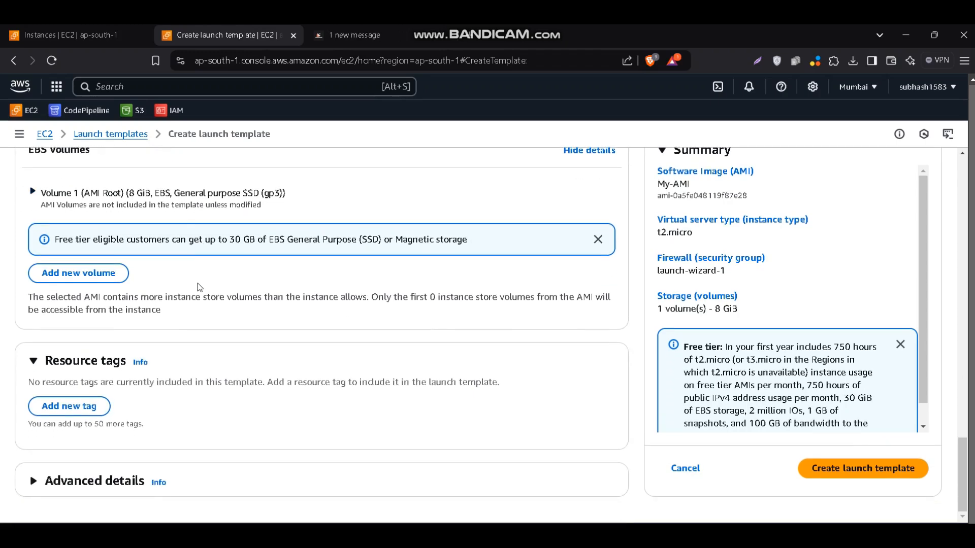
scroll(332, 380, up, 10)
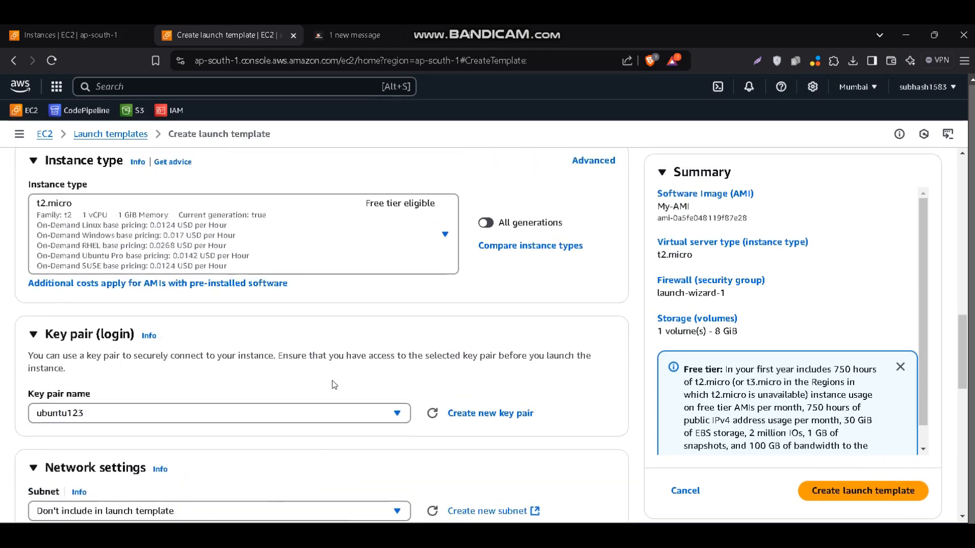
scroll(332, 381, up, 10)
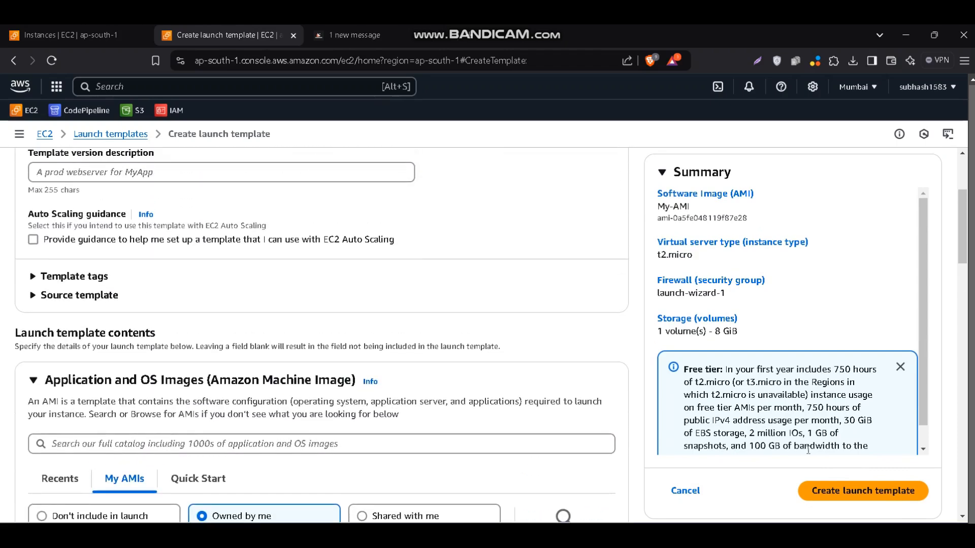
click(864, 492)
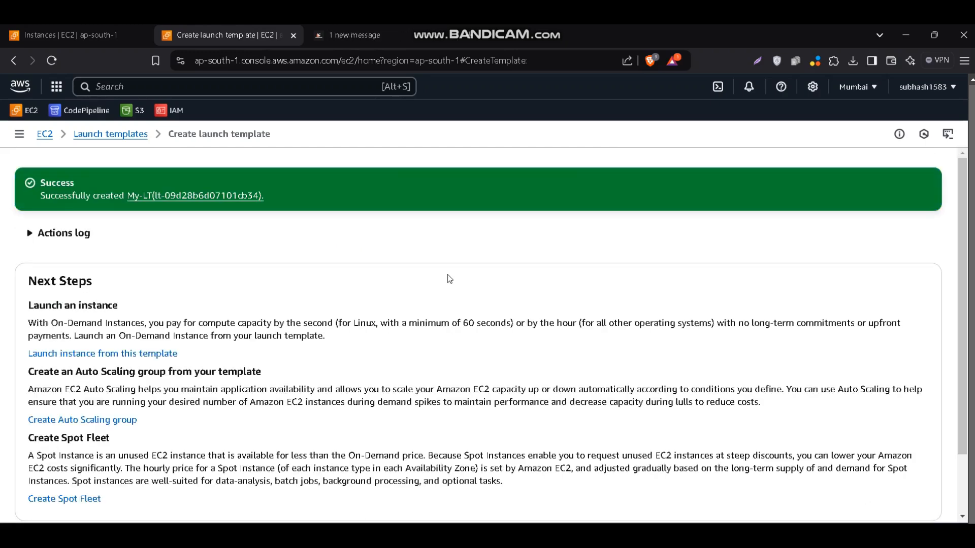
click(135, 134)
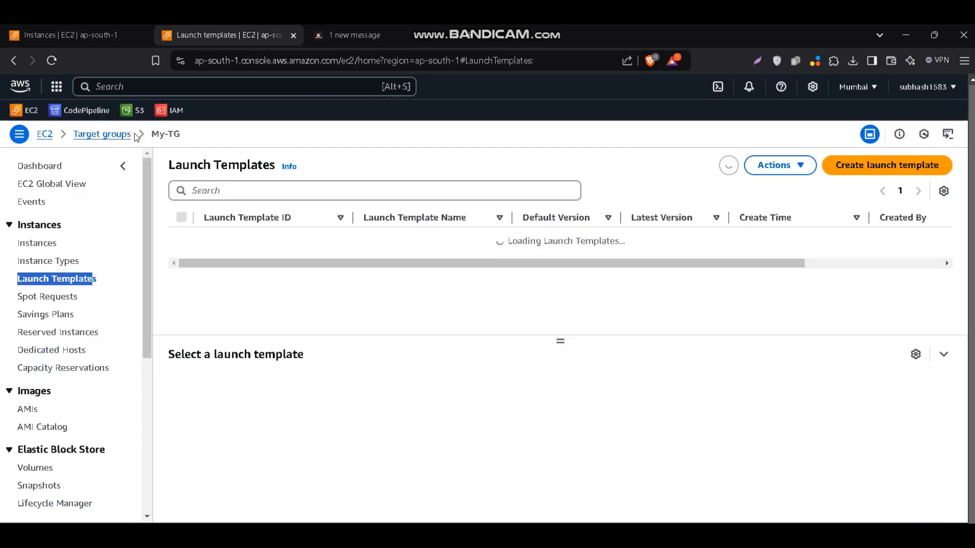
drag(324, 253, 315, 201)
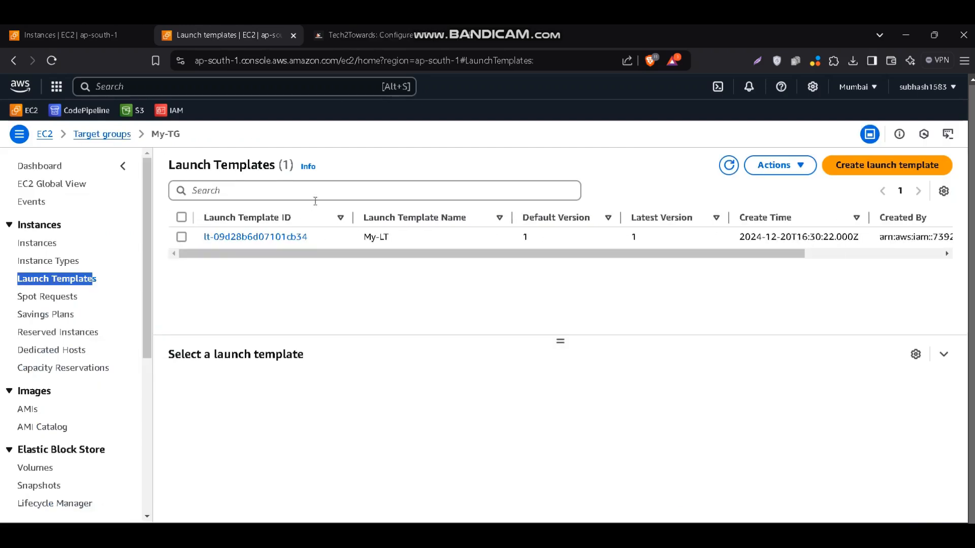
Read the blog guide's launch template settings and its Step 4 on setting up the Auto Scaling group
click(348, 42)
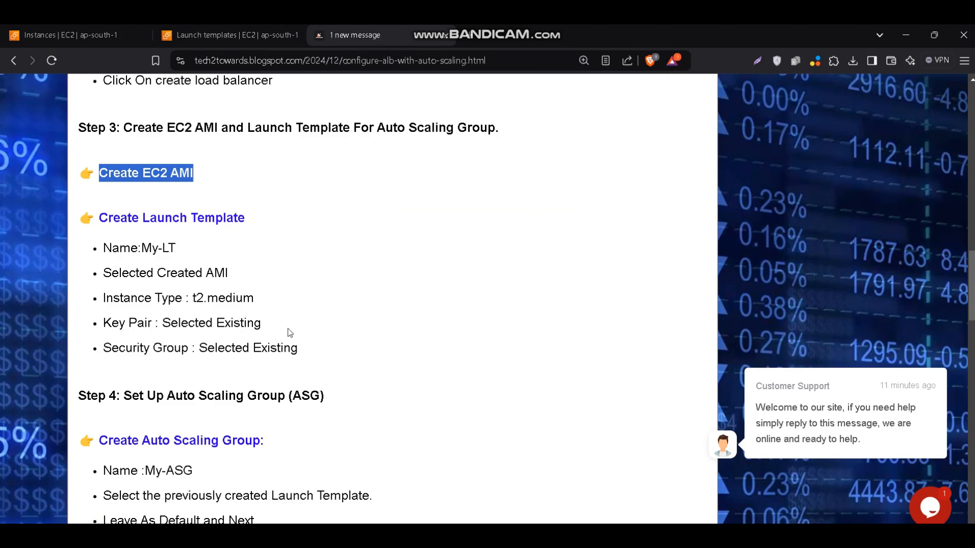
drag(300, 349, 187, 227)
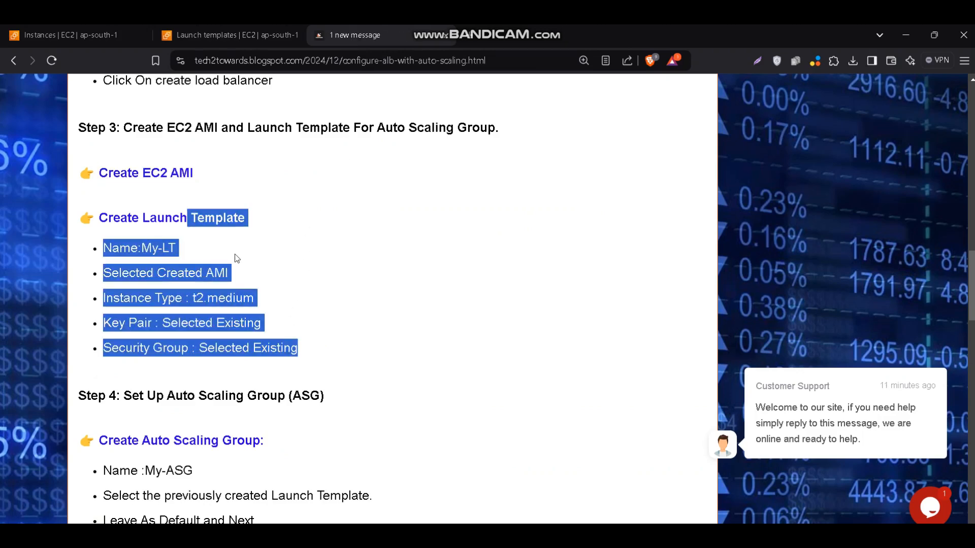
scroll(236, 259, down, 1)
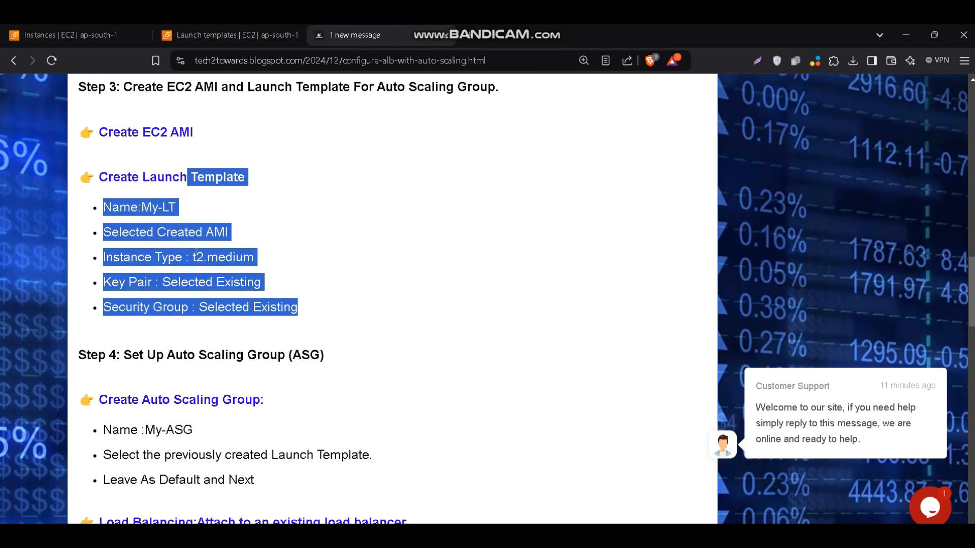
click(196, 254)
scroll(775, 440, down, 1)
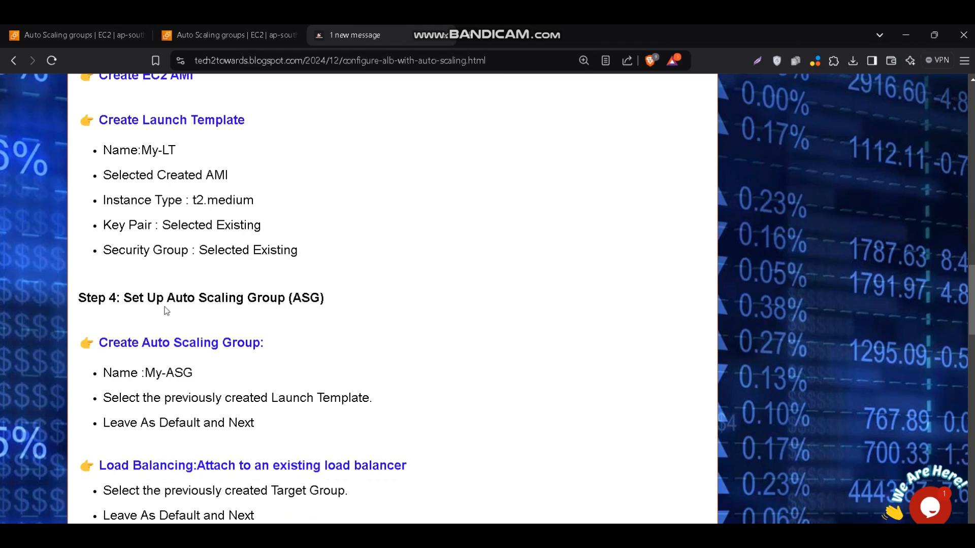
Select the load balancer My-ALB in the EC2 console and copy its DNS name
click(109, 41)
scroll(50, 282, up, 1)
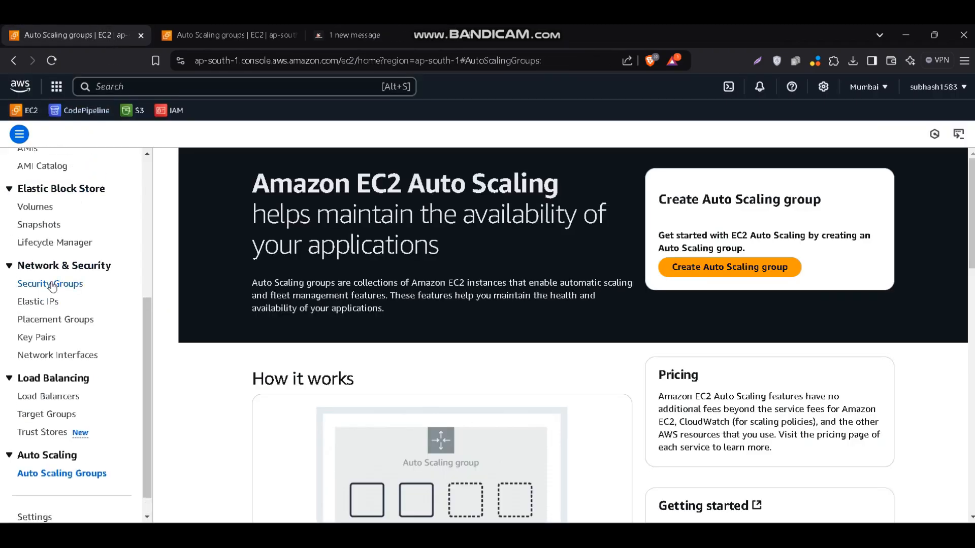
click(49, 398)
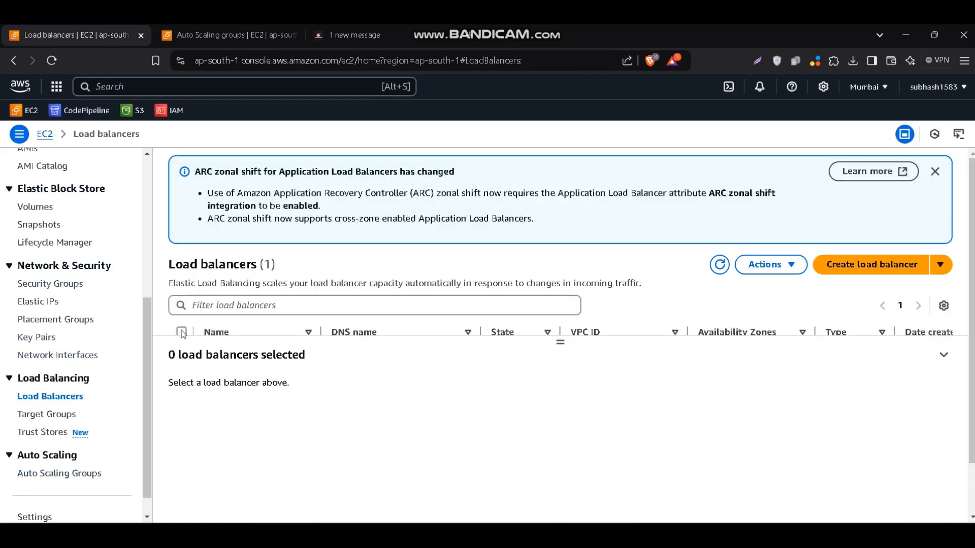
click(181, 332)
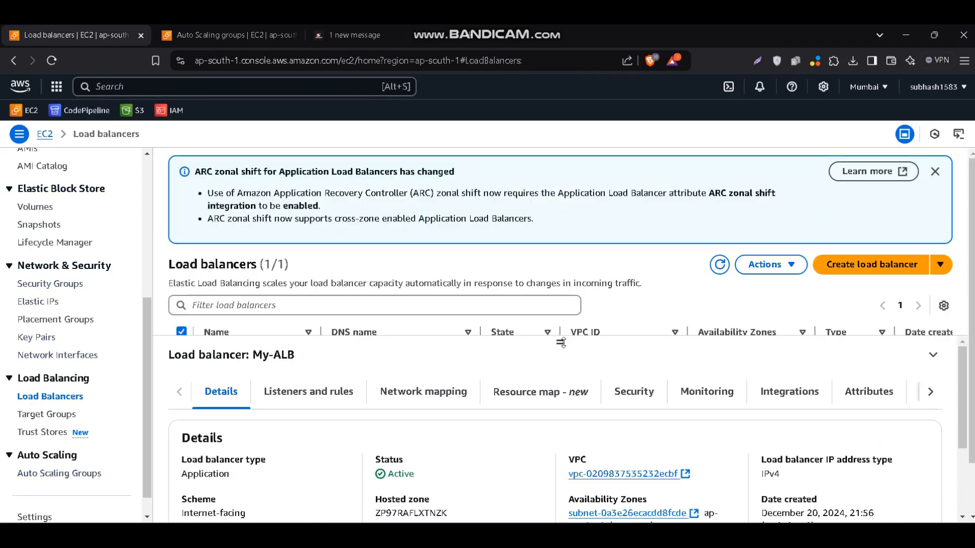
drag(561, 343, 560, 395)
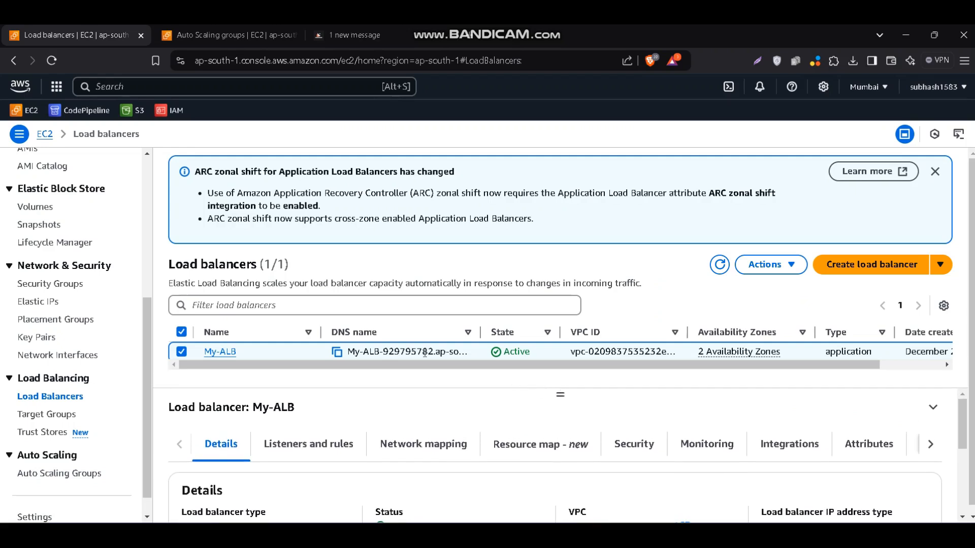
click(338, 354)
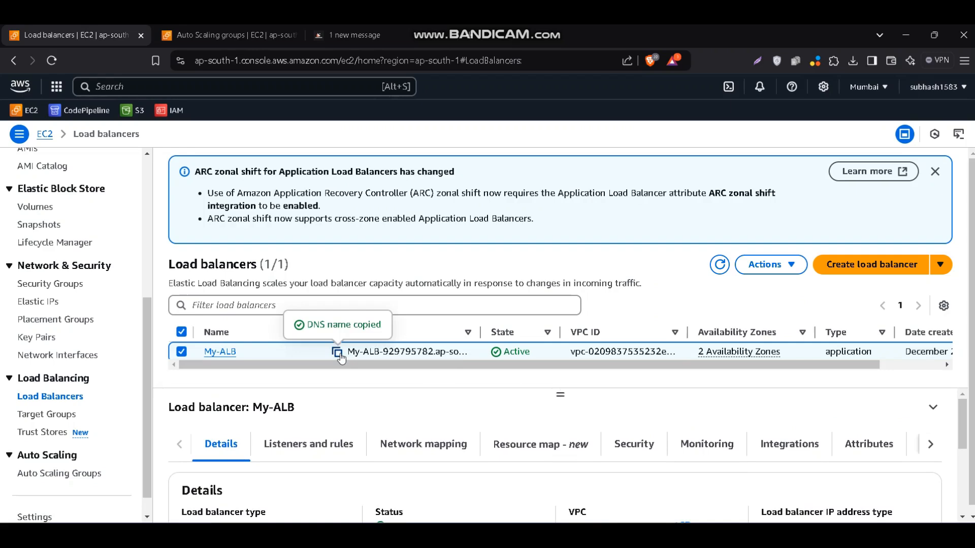
Open My-ALB's DNS name in a separate browser tab and reload the page repeatedly to test the load balancing
click(469, 35)
key(ctrl+v)
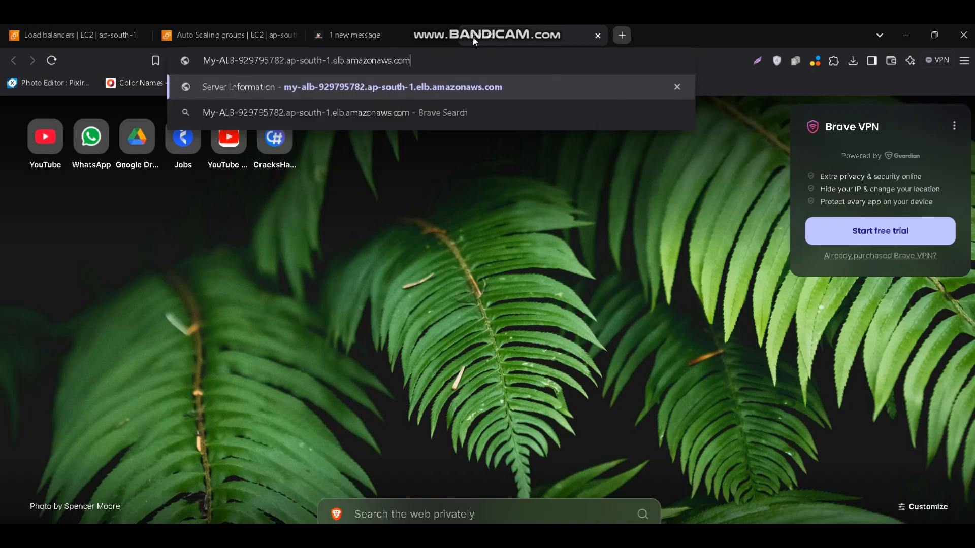
key(Return)
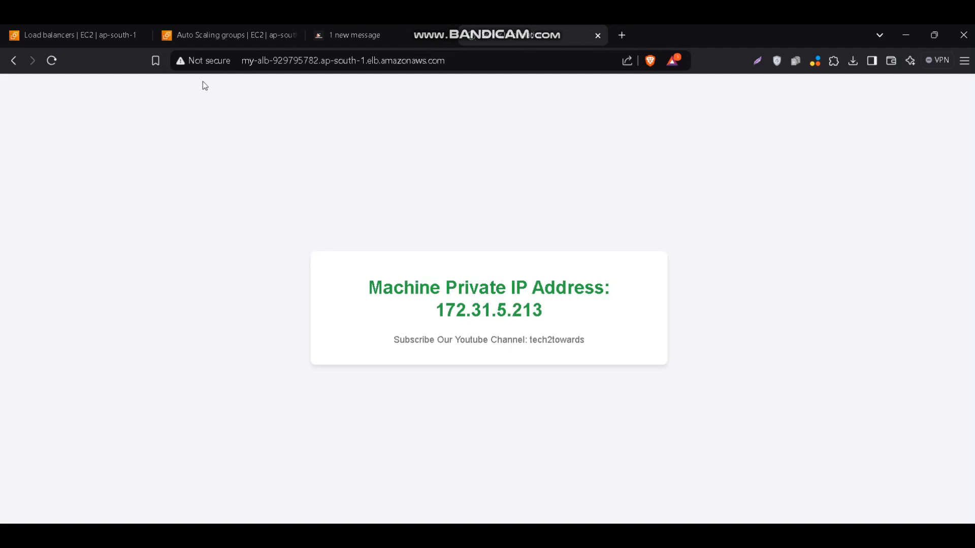
click(52, 60)
click(52, 60)
click(52, 60)
click(51, 60)
click(52, 60)
click(51, 60)
click(52, 60)
click(52, 60)
click(52, 60)
click(52, 60)
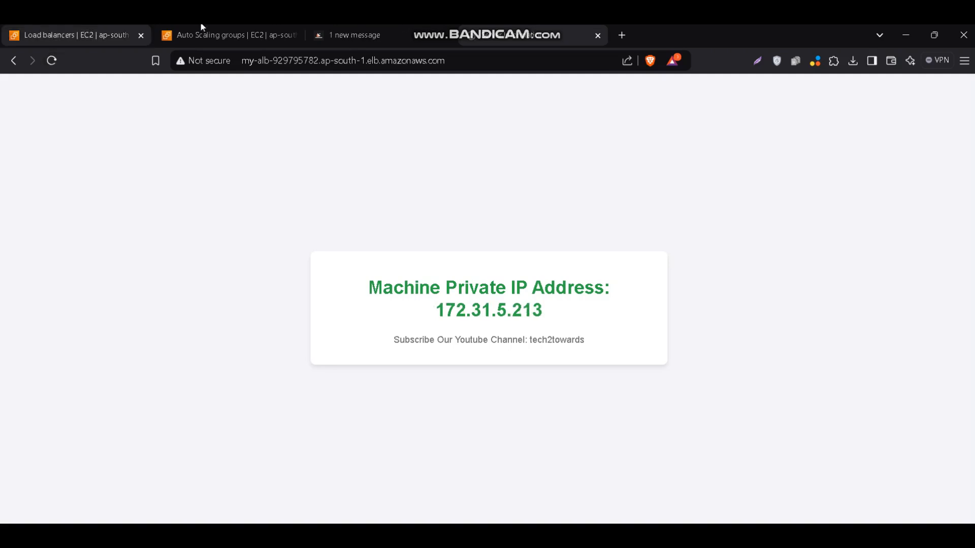
Consult the guide's Auto Scaling group section and start creating an Auto Scaling group in the EC2 console
click(371, 35)
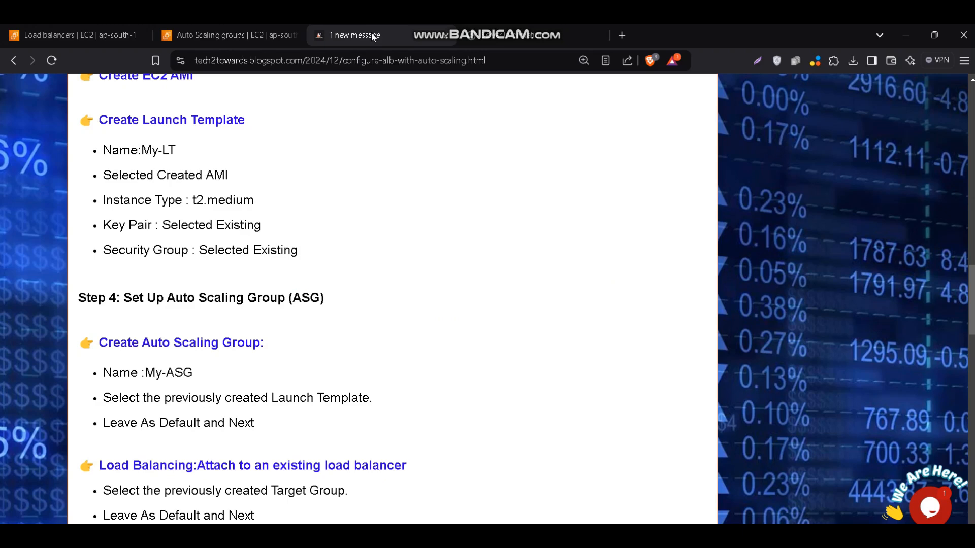
scroll(201, 350, down, 2)
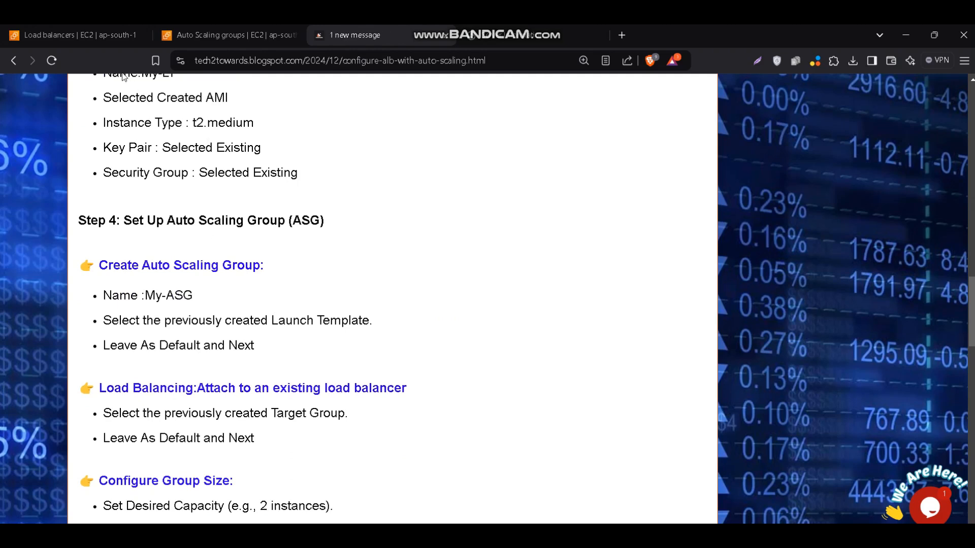
click(105, 37)
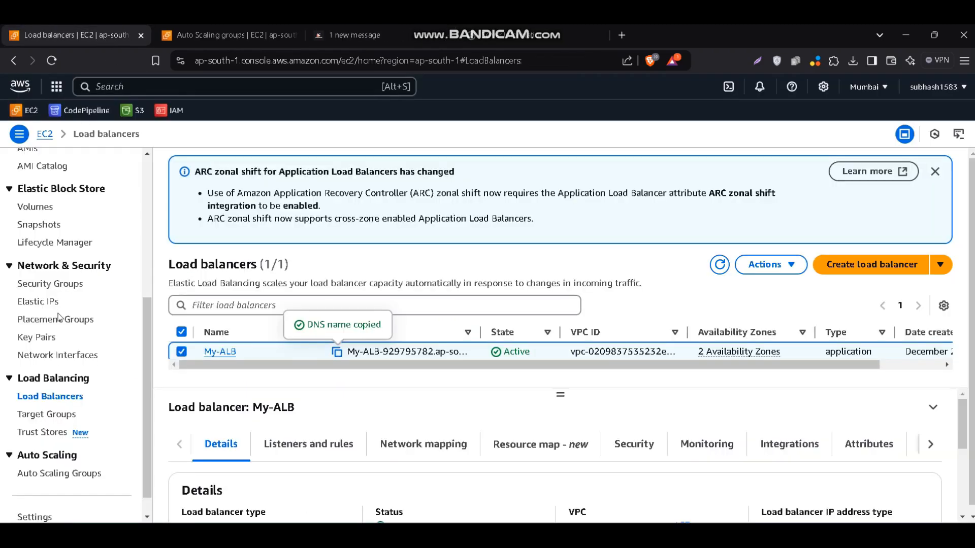
scroll(59, 317, down, 1)
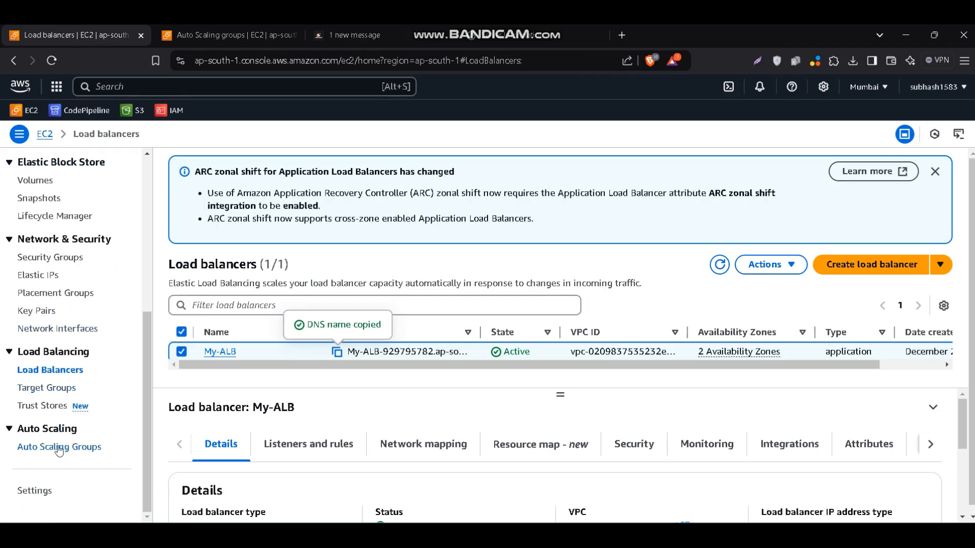
click(41, 450)
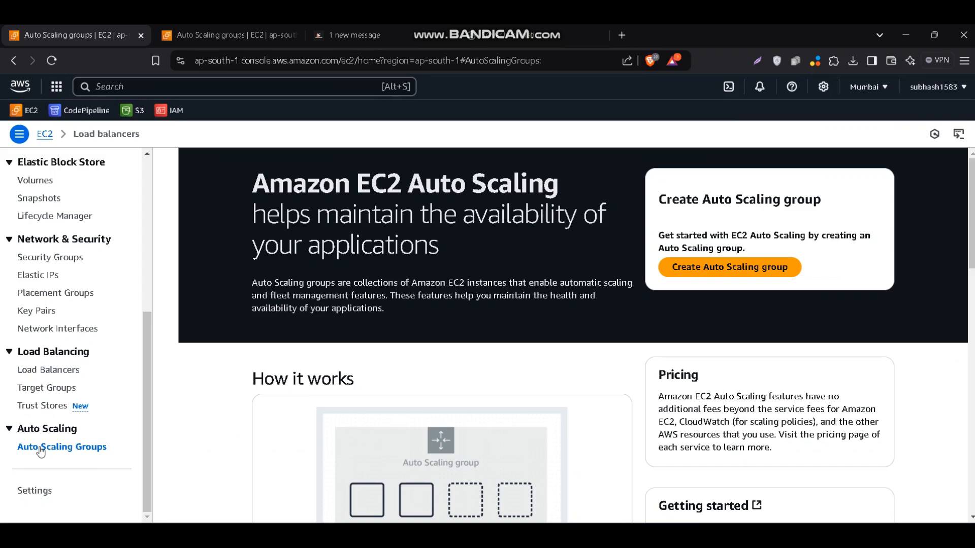
click(727, 269)
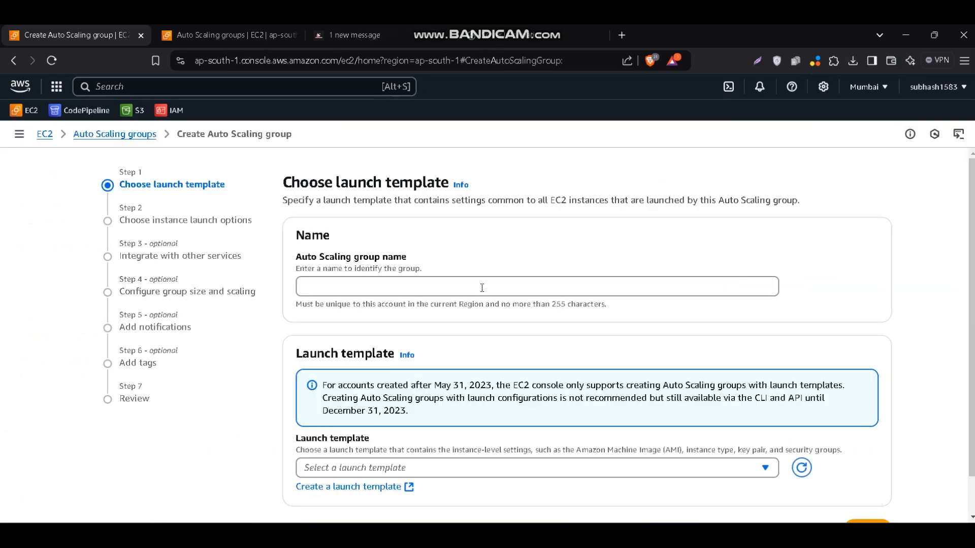
Name the new Auto Scaling group My-ASG
click(482, 288)
text(A)
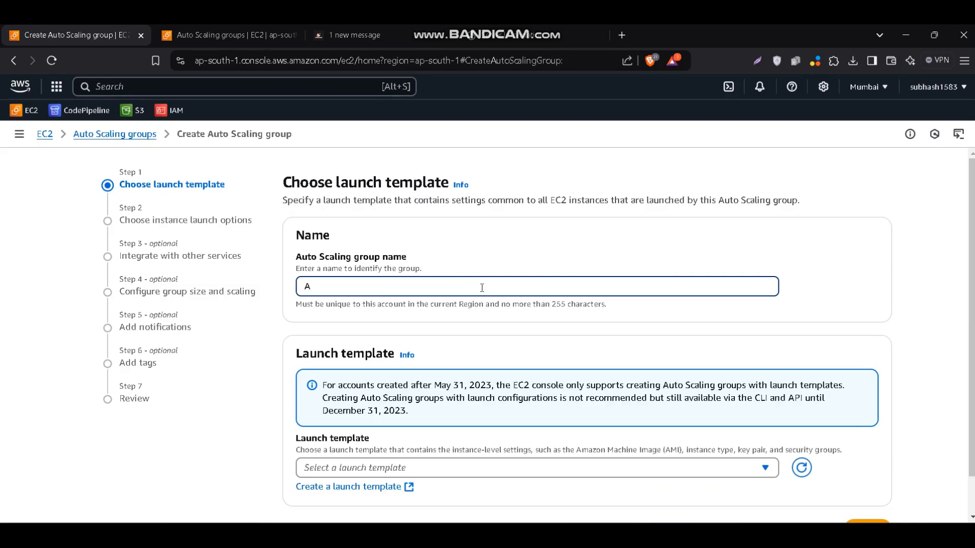
text(My-ASG)
Choose launch template My-LT for the Auto Scaling group and continue to the instance launch options
scroll(482, 288, down, 1)
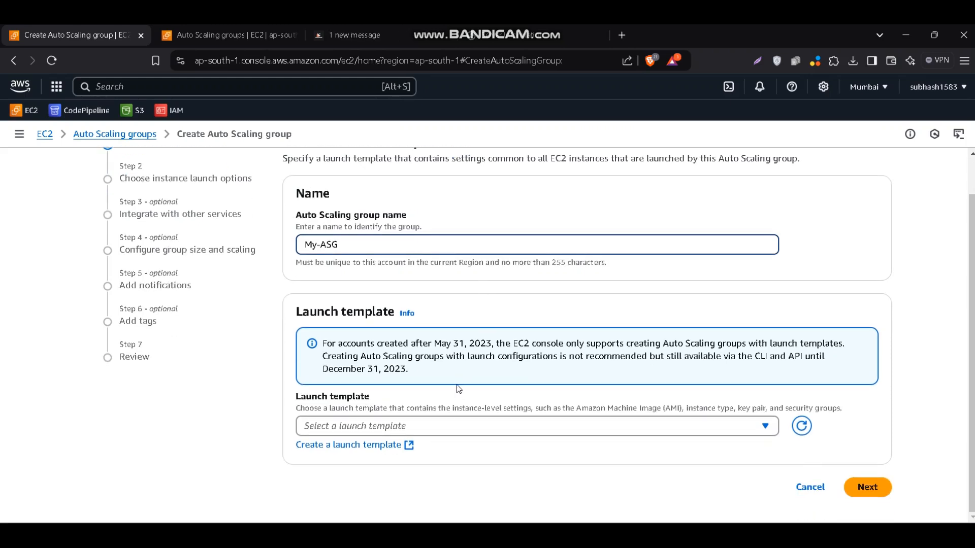
click(435, 426)
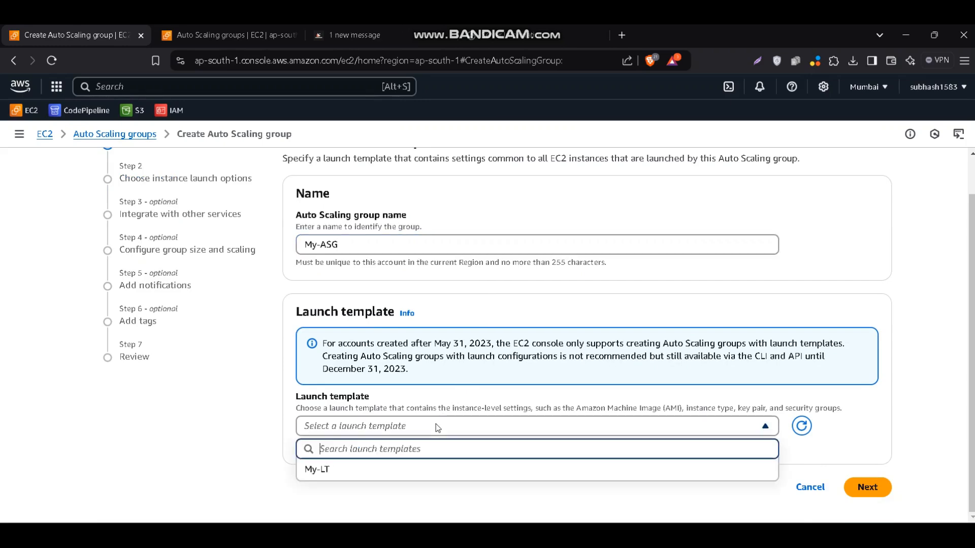
click(393, 477)
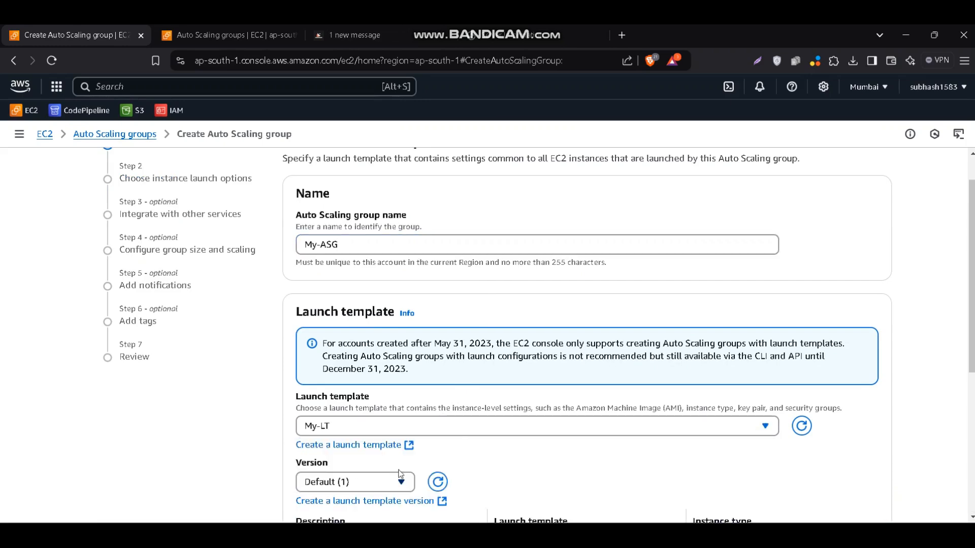
scroll(537, 436, down, 3)
scroll(538, 433, down, 3)
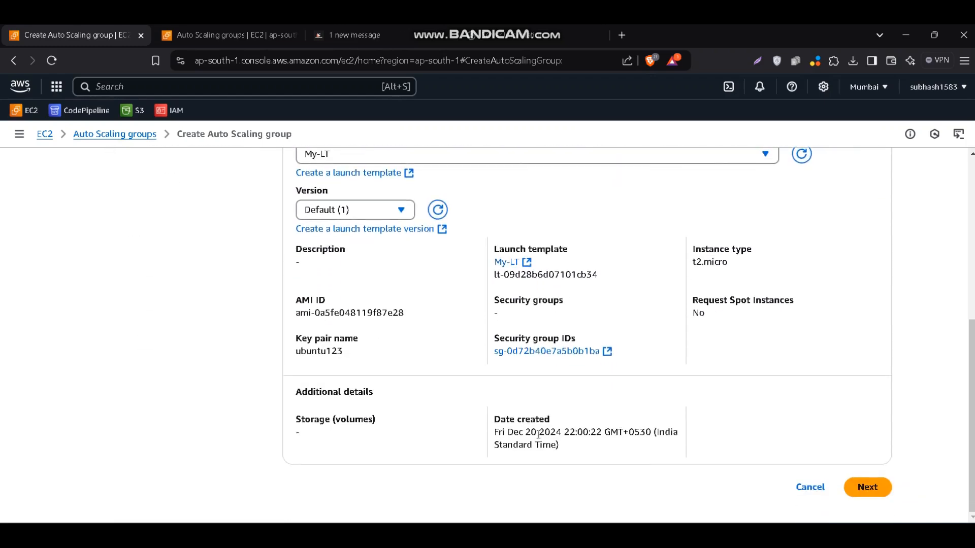
click(867, 487)
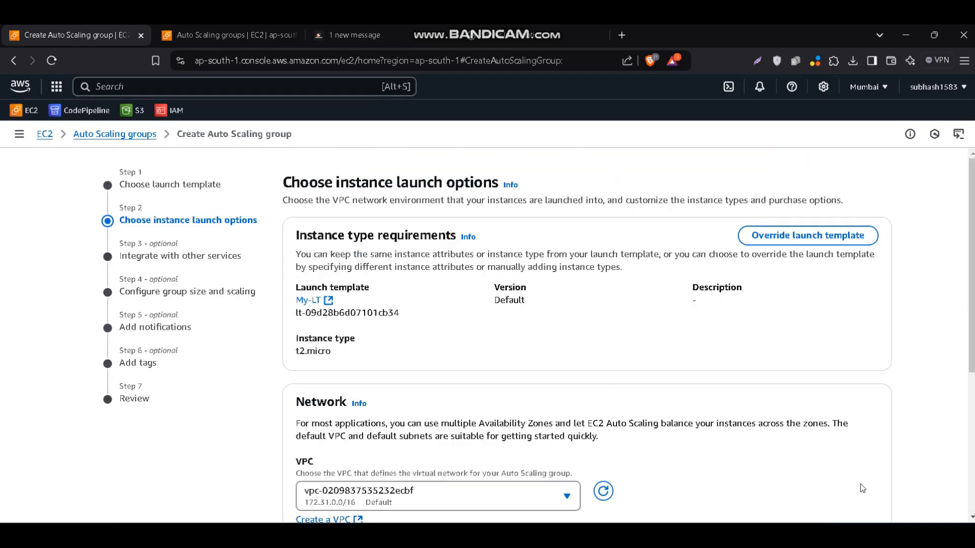
Select the ap-south-1a and ap-south-1b subnets for the group's network and continue to the service integration settings
scroll(665, 477, down, 2)
scroll(665, 477, down, 2)
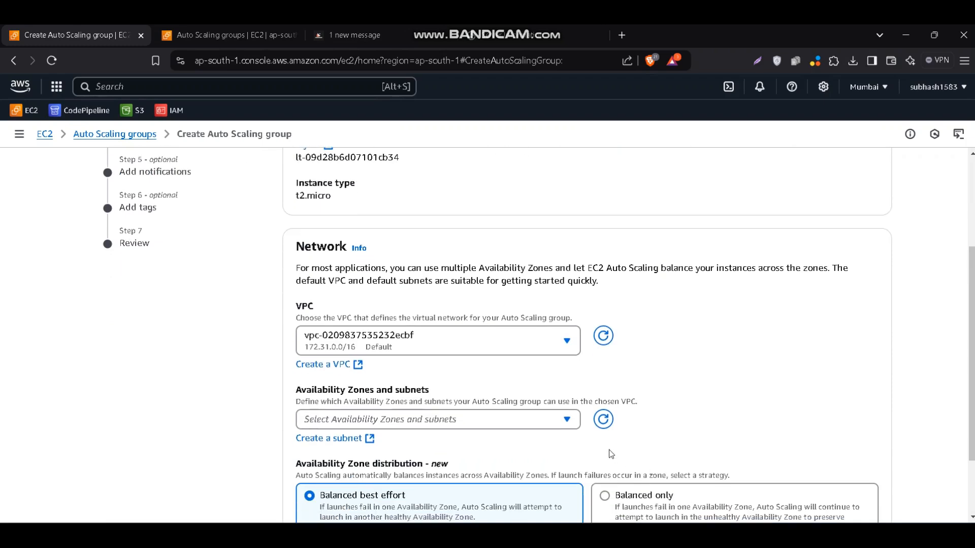
click(549, 420)
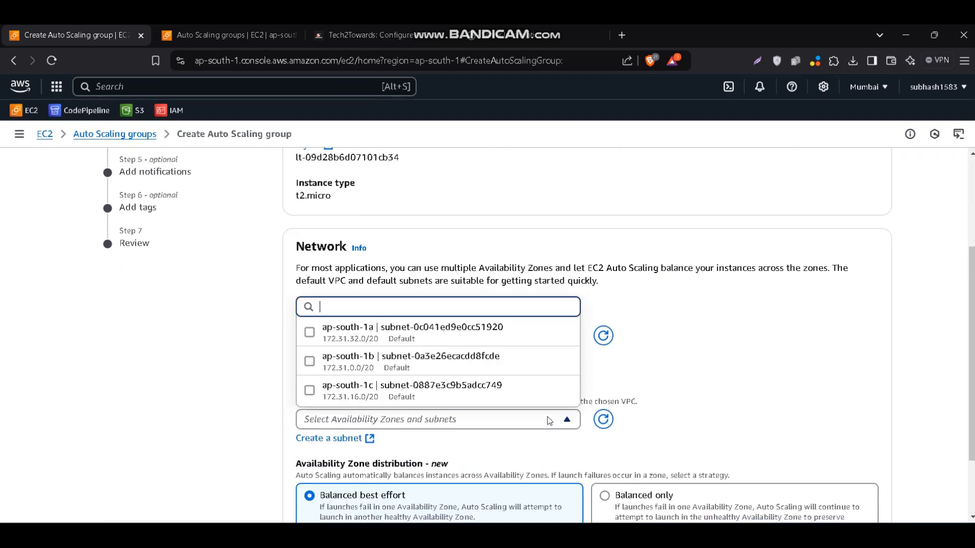
click(383, 336)
click(382, 361)
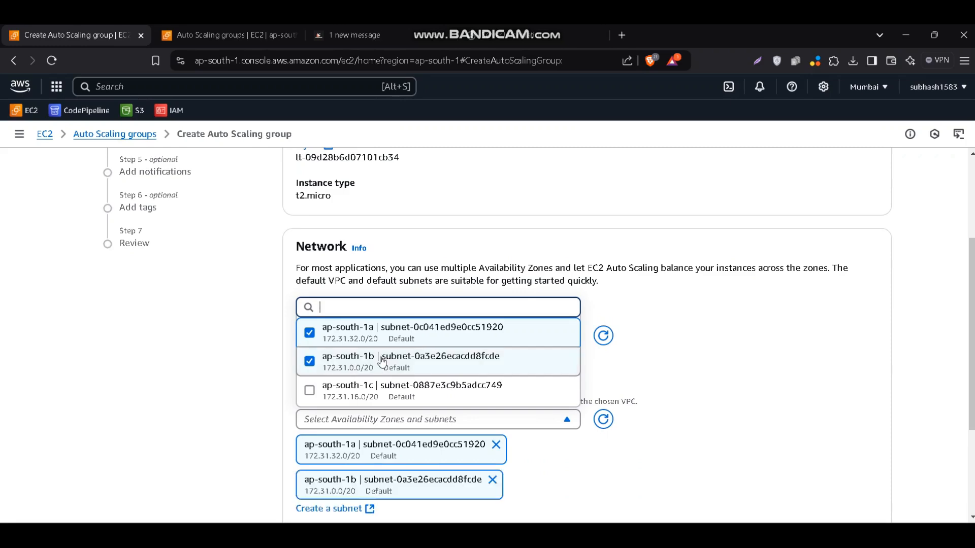
click(627, 337)
scroll(630, 338, down, 3)
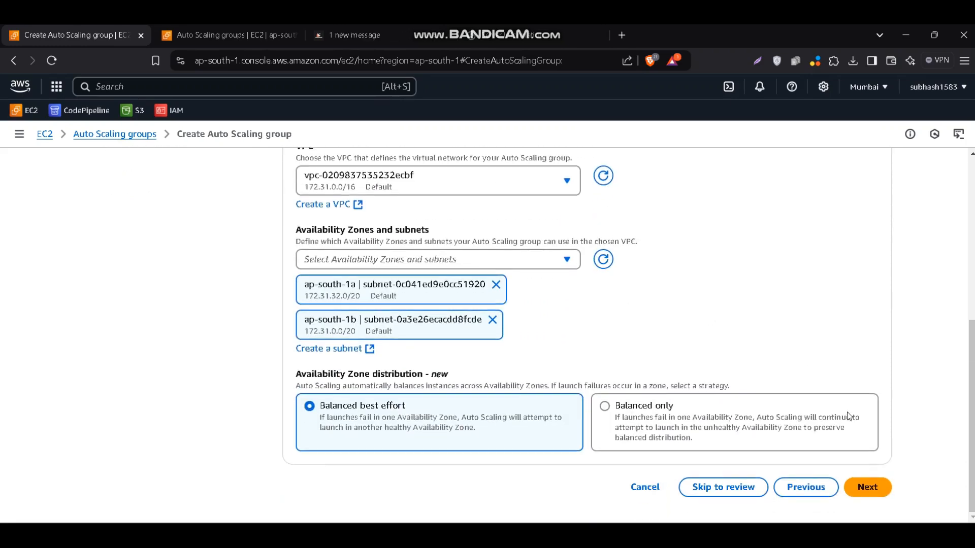
click(866, 488)
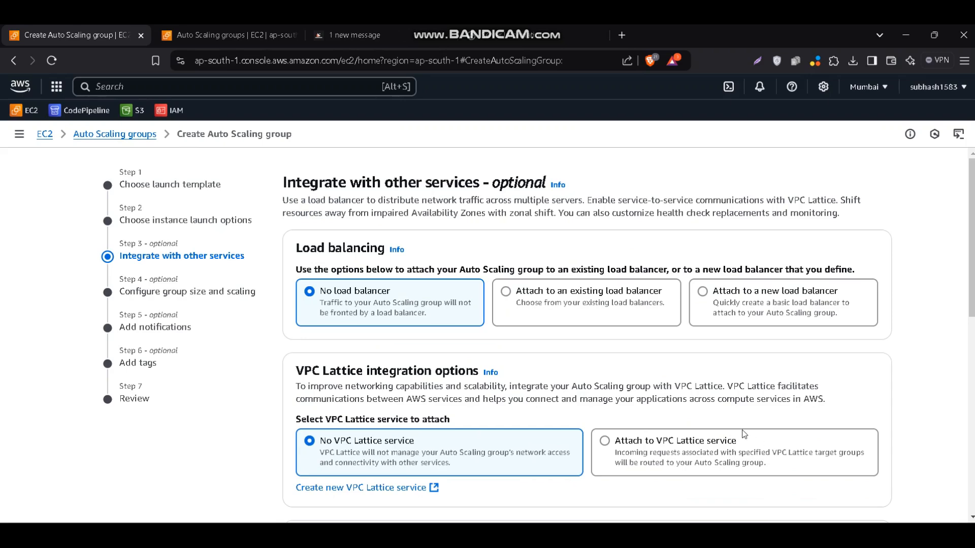
Attach the group to an existing load balancer through the target group My-TG
click(507, 293)
scroll(510, 295, down, 2)
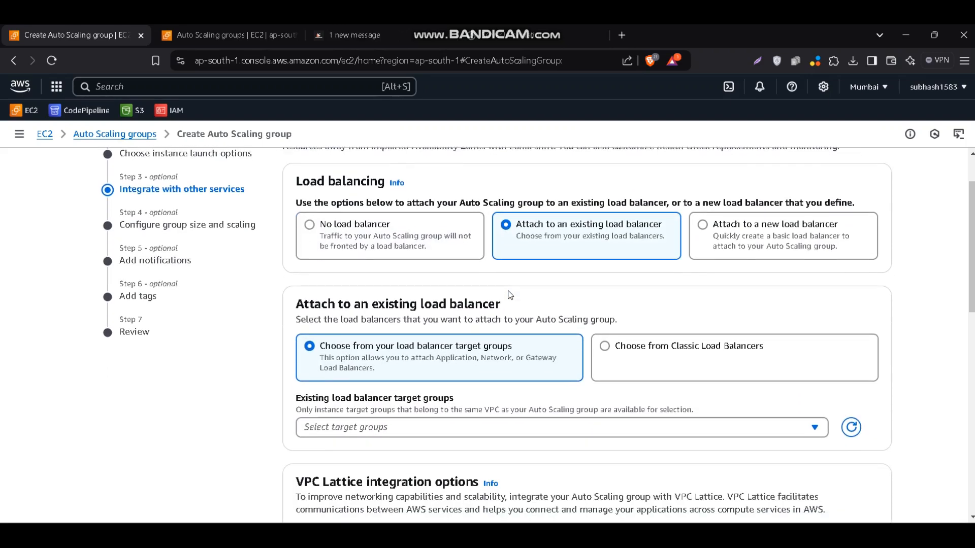
scroll(510, 295, down, 2)
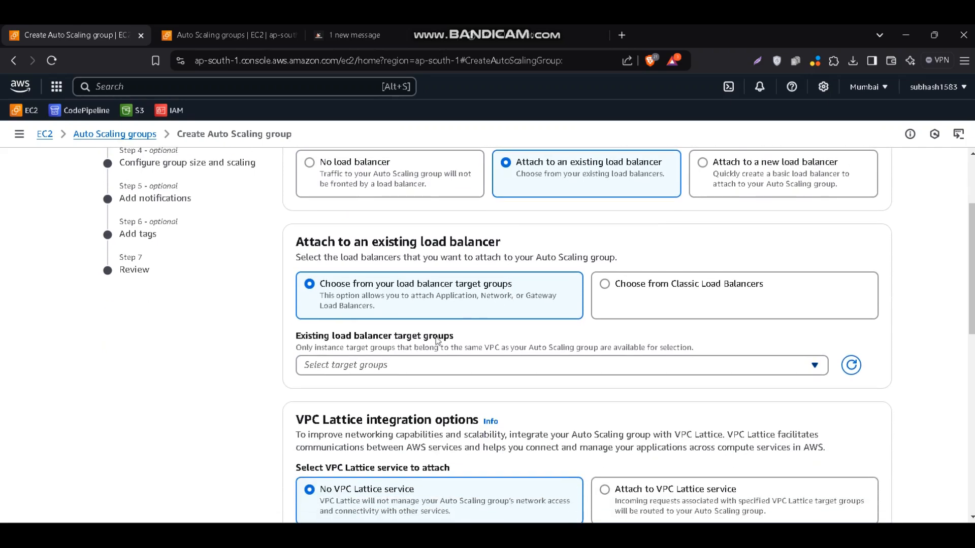
click(424, 365)
click(363, 415)
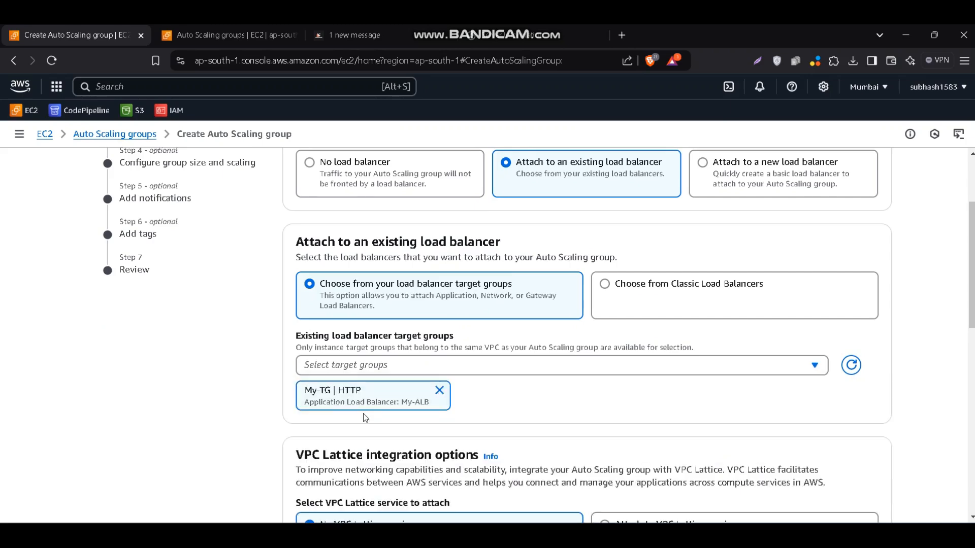
Turn on Elastic Load Balancing health checks and continue to the group size and scaling settings
scroll(363, 415, down, 3)
scroll(364, 413, down, 4)
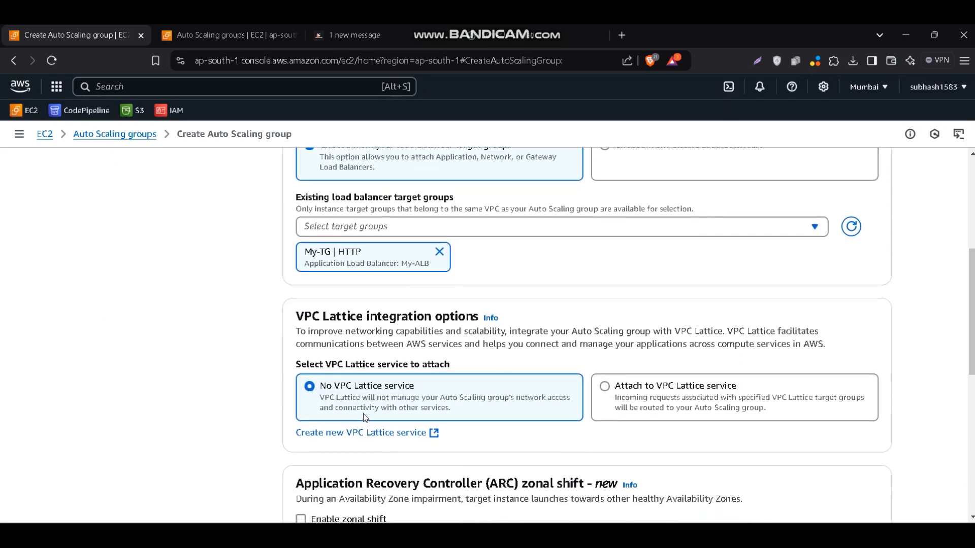
scroll(364, 414, down, 3)
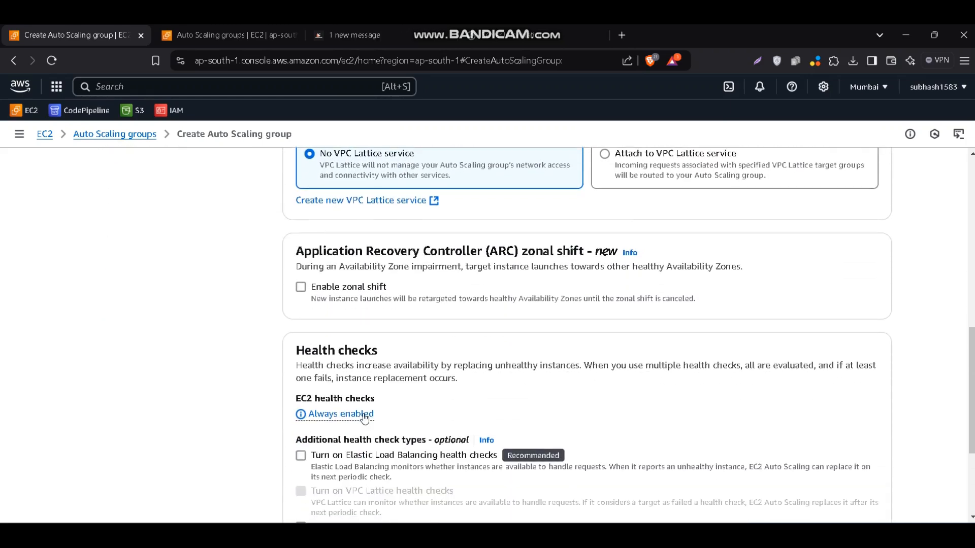
click(364, 372)
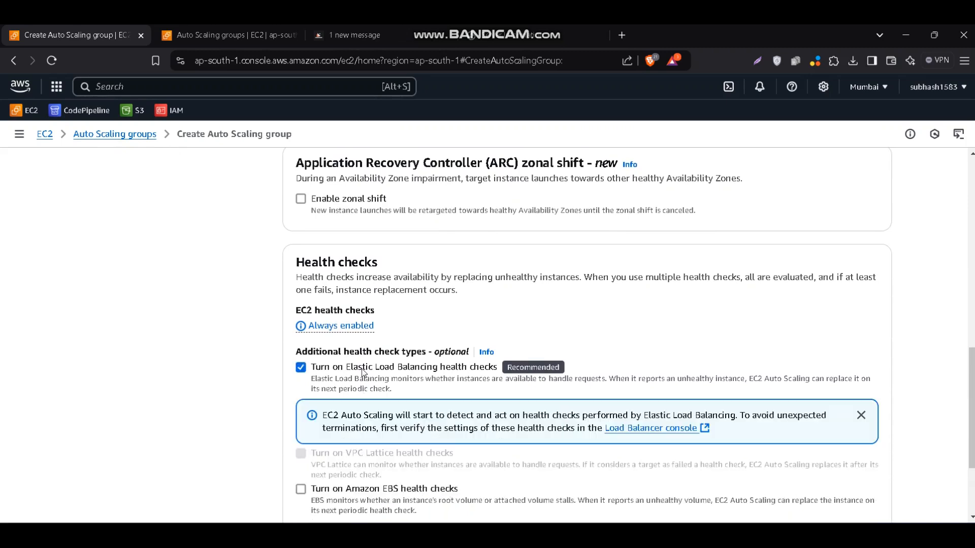
scroll(510, 412, down, 2)
scroll(511, 413, down, 1)
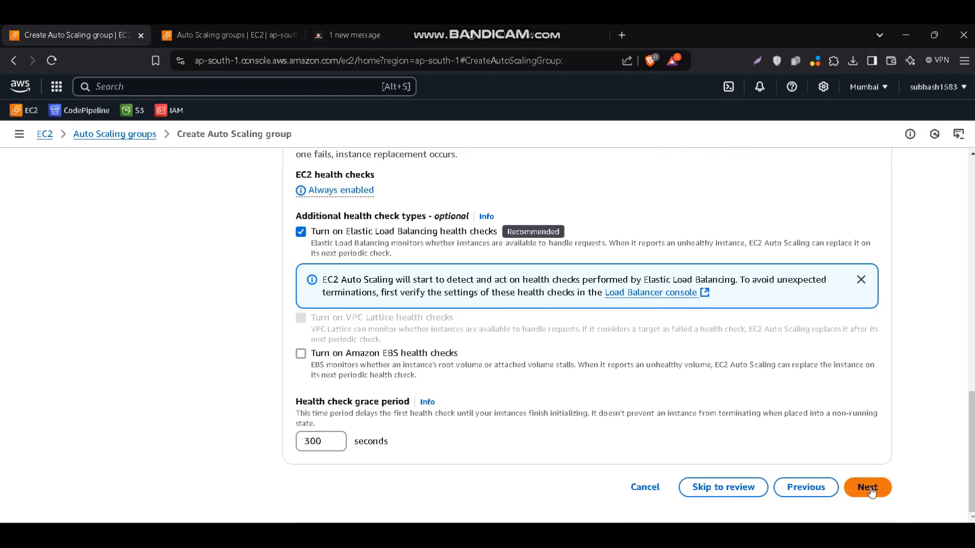
click(871, 490)
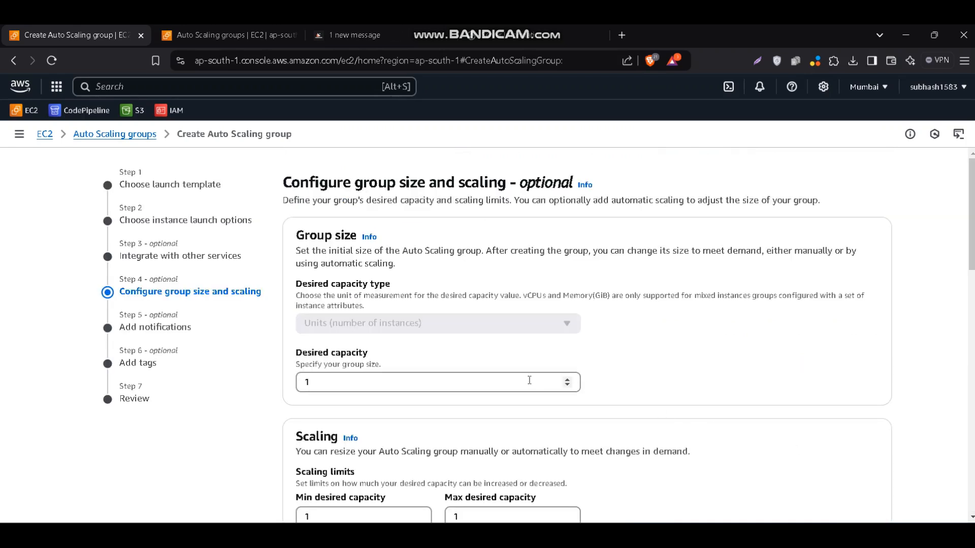
Set the group's desired capacity to 2, with a minimum of 2 and a maximum of 5
click(489, 380)
drag(409, 374, 288, 373)
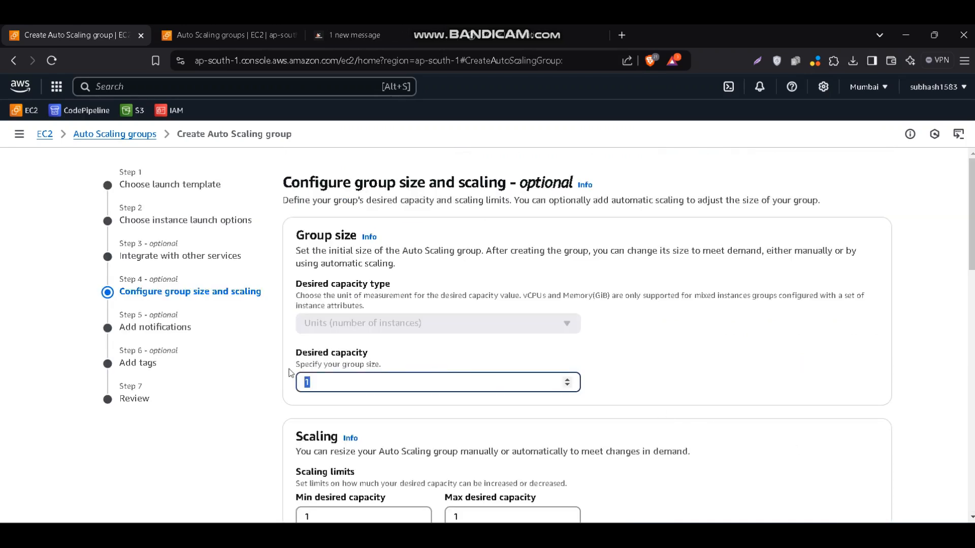
text(2)
scroll(273, 374, down, 2)
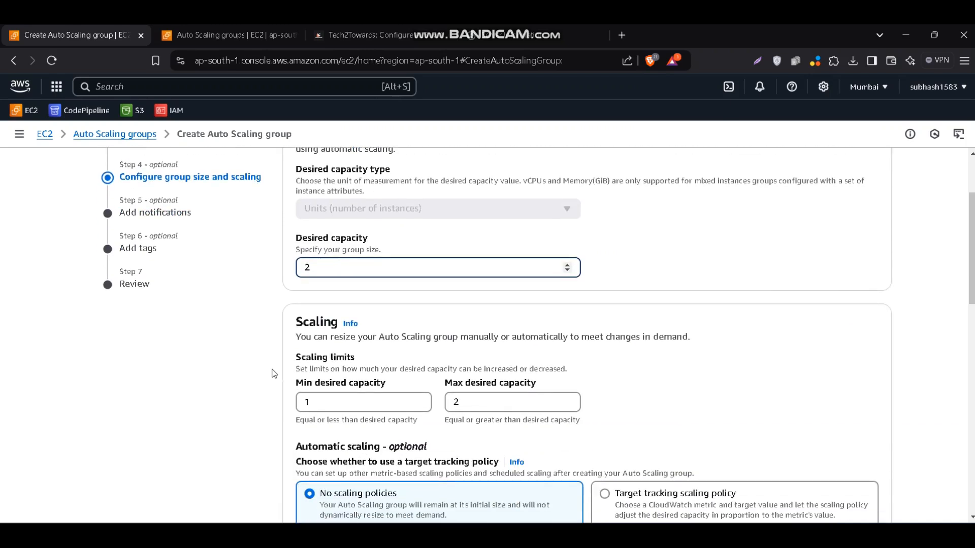
click(330, 401)
key(BackSpace)
text(2)
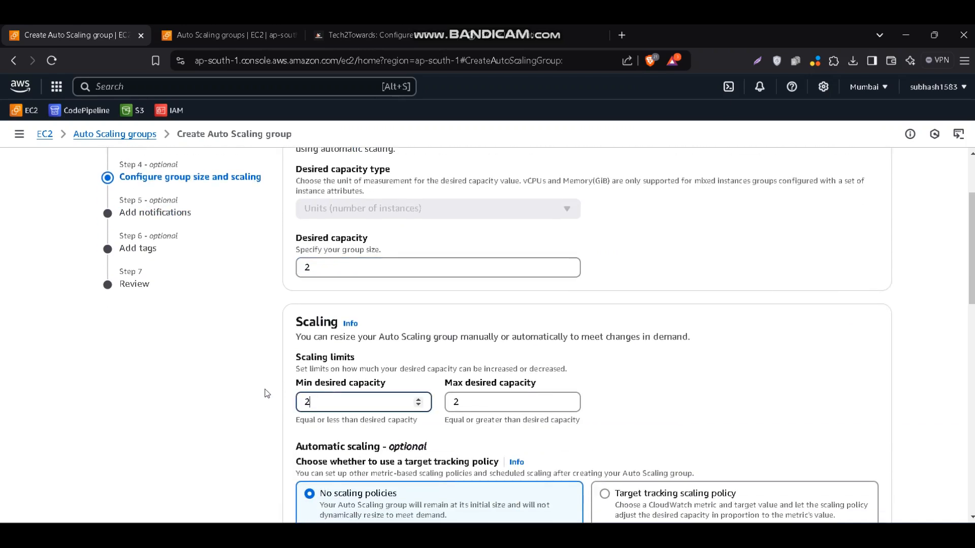
click(495, 402)
key(BackSpace)
text(5)
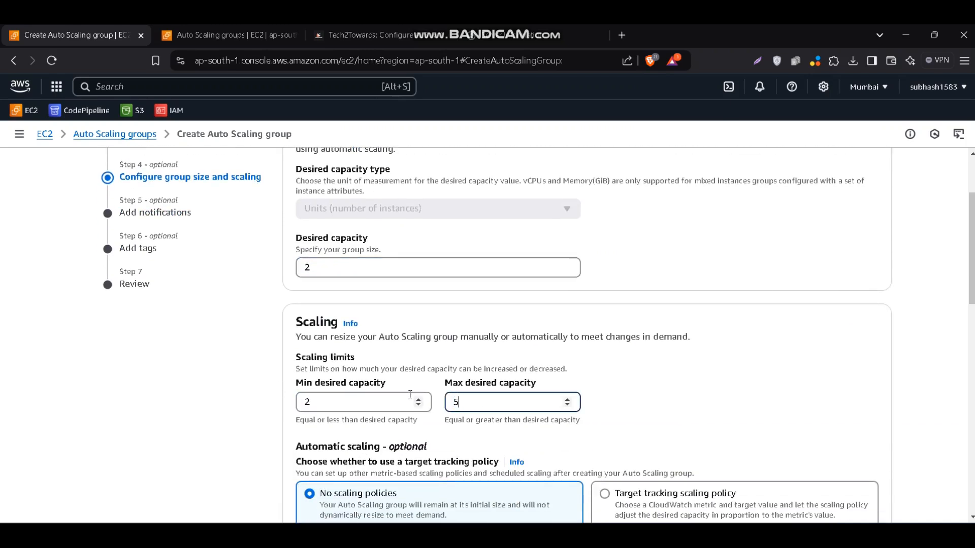
Enable a target tracking scaling policy and set its average CPU utilization target value to 70
scroll(593, 419, down, 1)
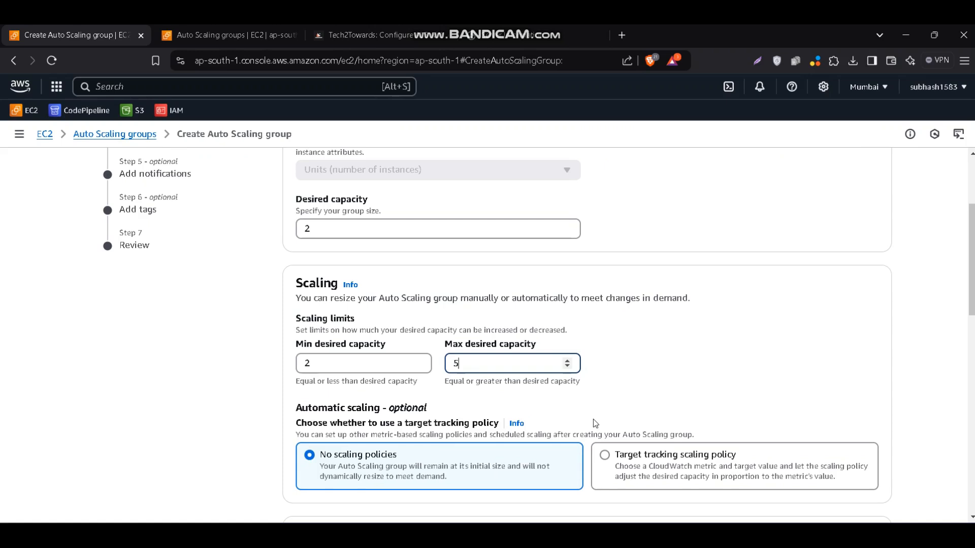
scroll(593, 418, down, 2)
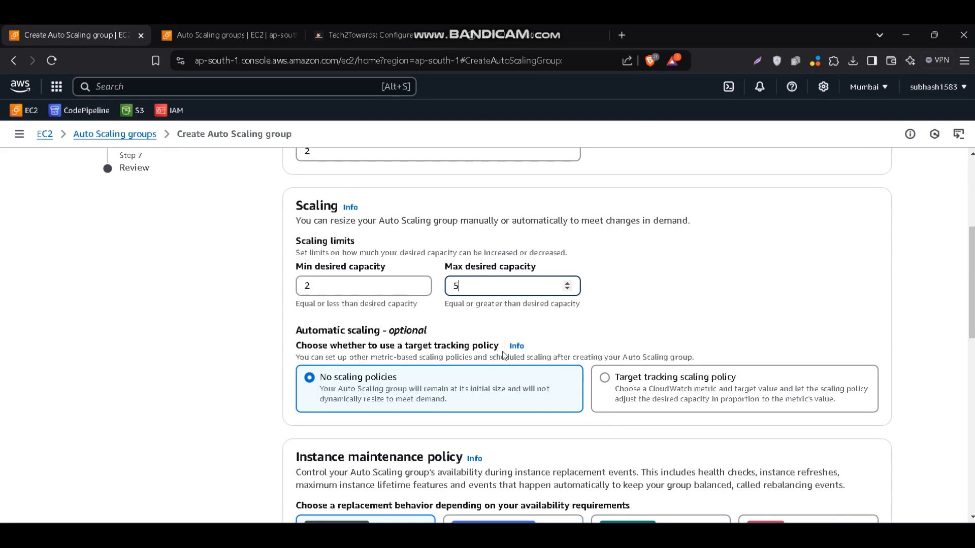
click(606, 379)
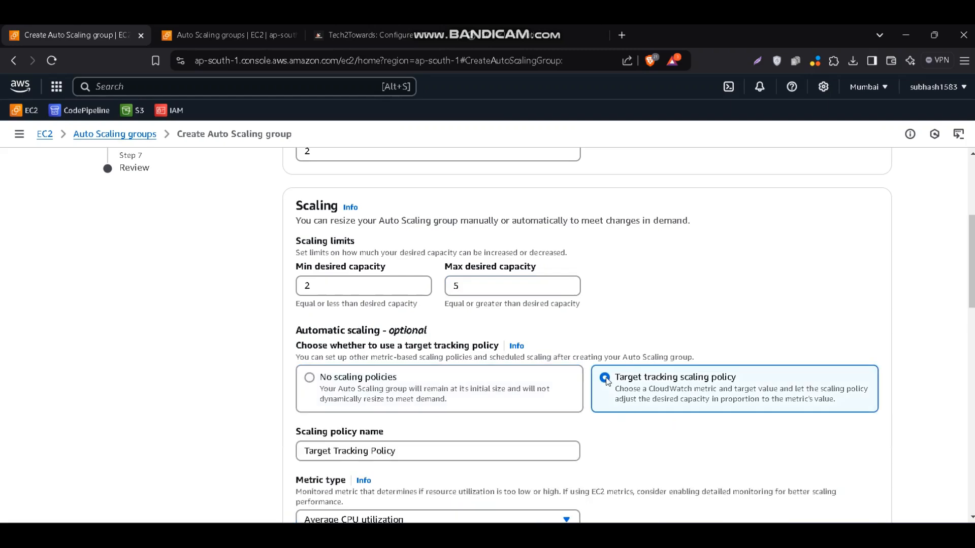
scroll(607, 382, down, 3)
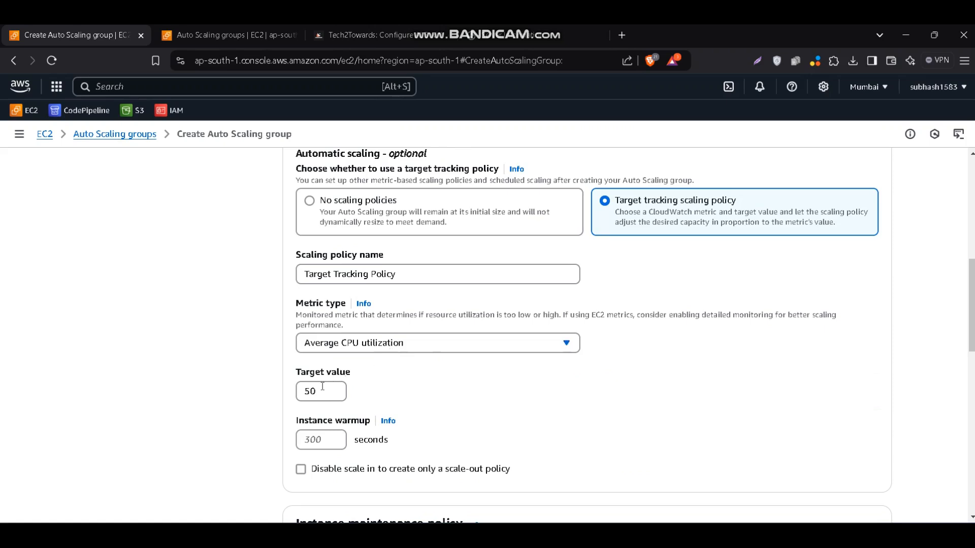
drag(322, 387, 289, 392)
text(7)
scroll(406, 415, down, 1)
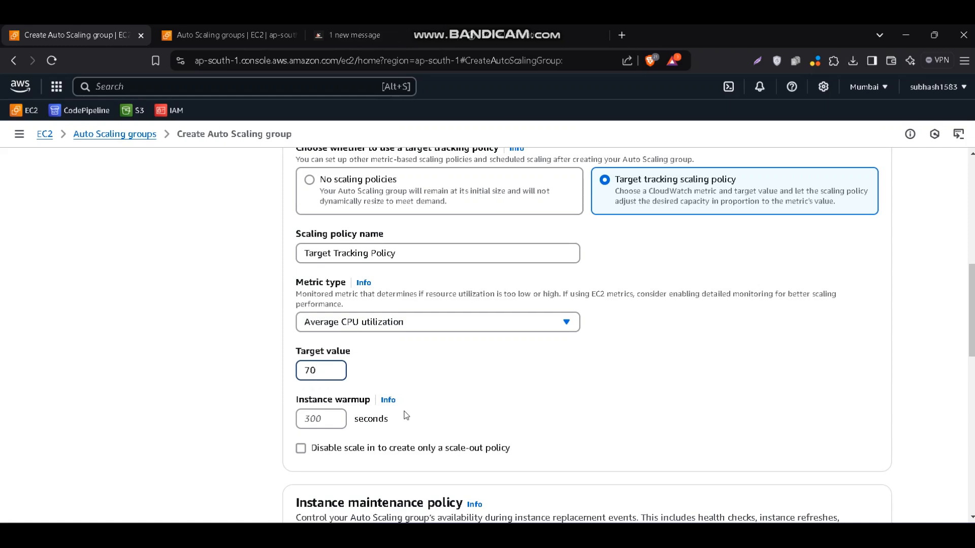
Keep the remaining scaling settings at their defaults and proceed to the review without adding notifications or tags
scroll(407, 415, down, 1)
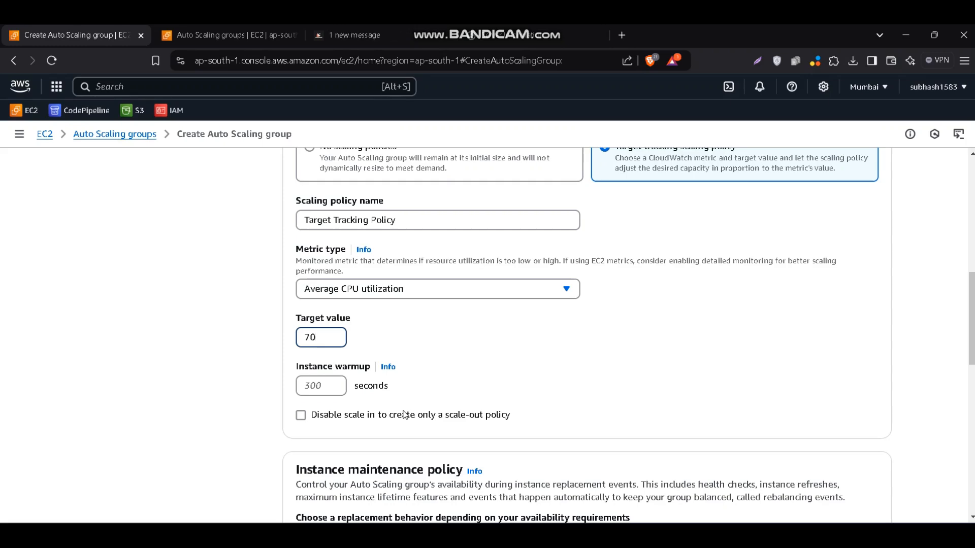
scroll(497, 480, down, 2)
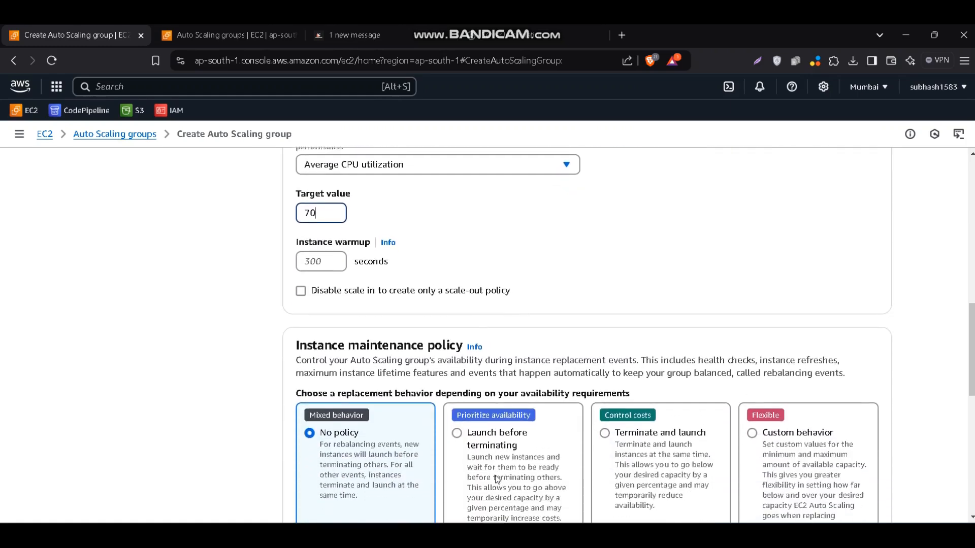
scroll(497, 480, down, 3)
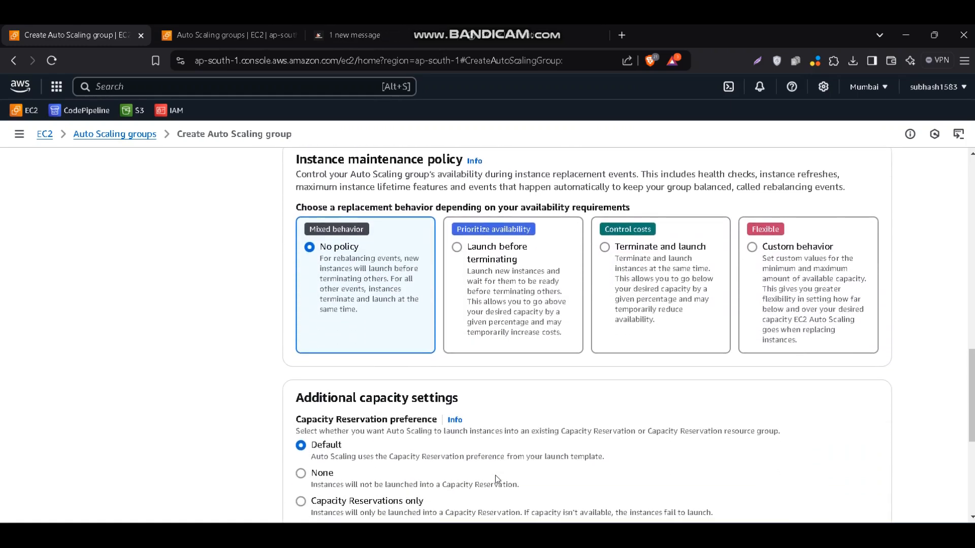
scroll(497, 479, down, 5)
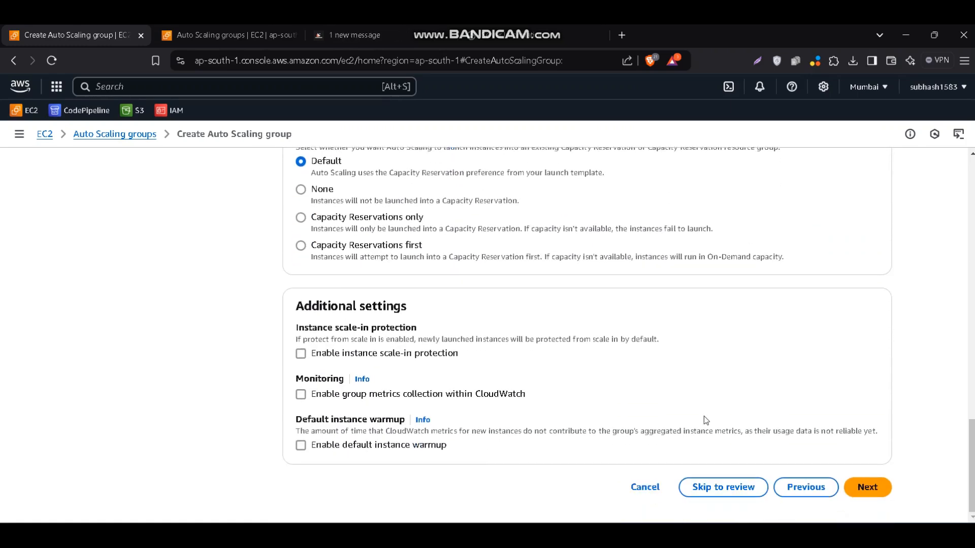
click(868, 489)
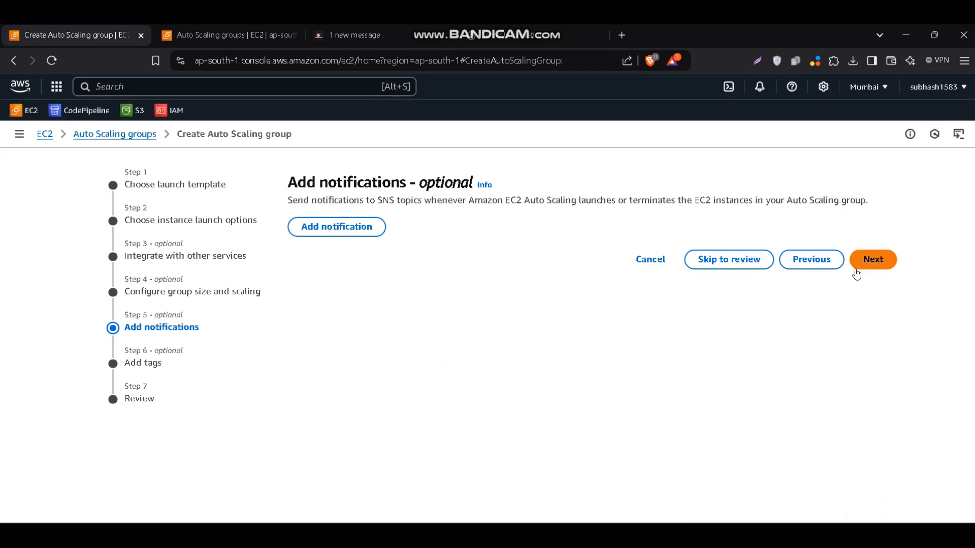
click(870, 260)
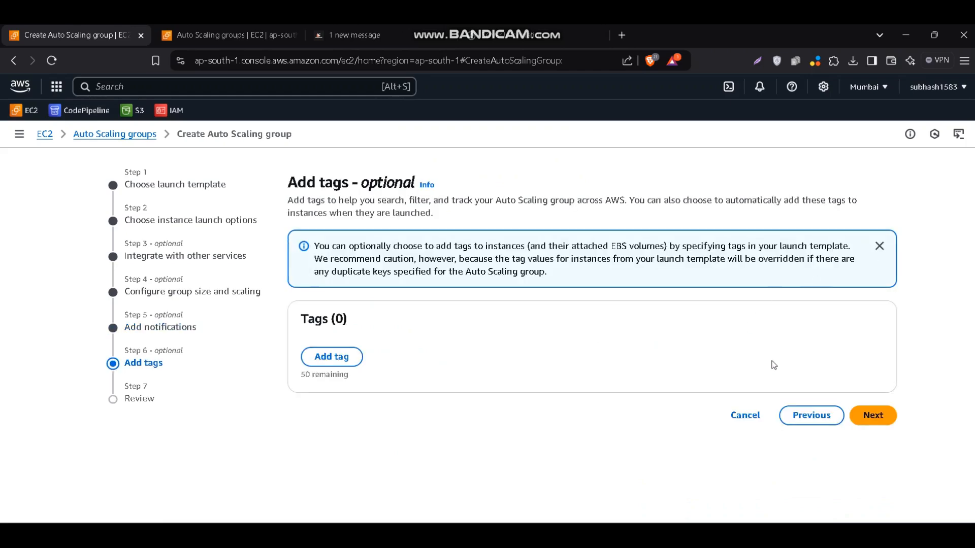
click(875, 419)
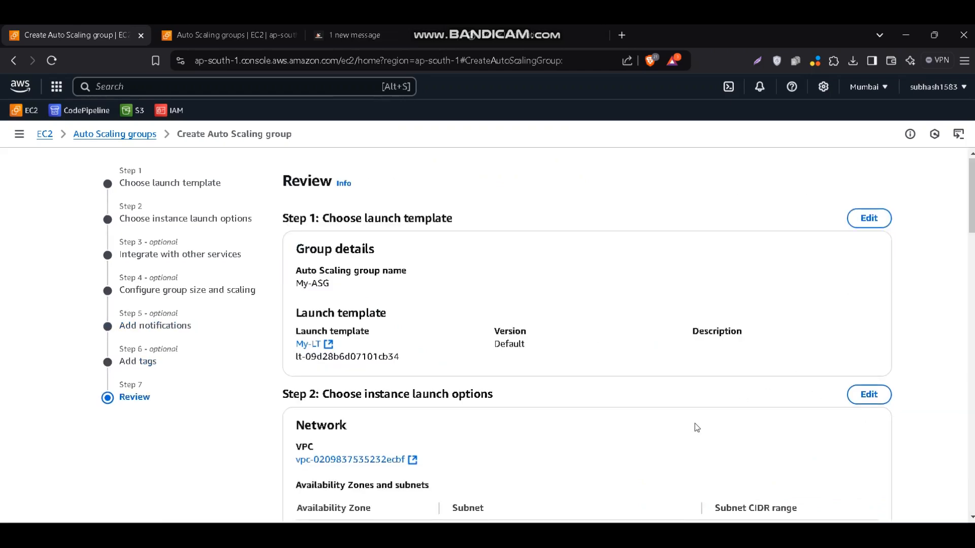
Review the My-ASG launch template, scaling, notification and tag settings and create the Auto Scaling group
scroll(697, 427, down, 15)
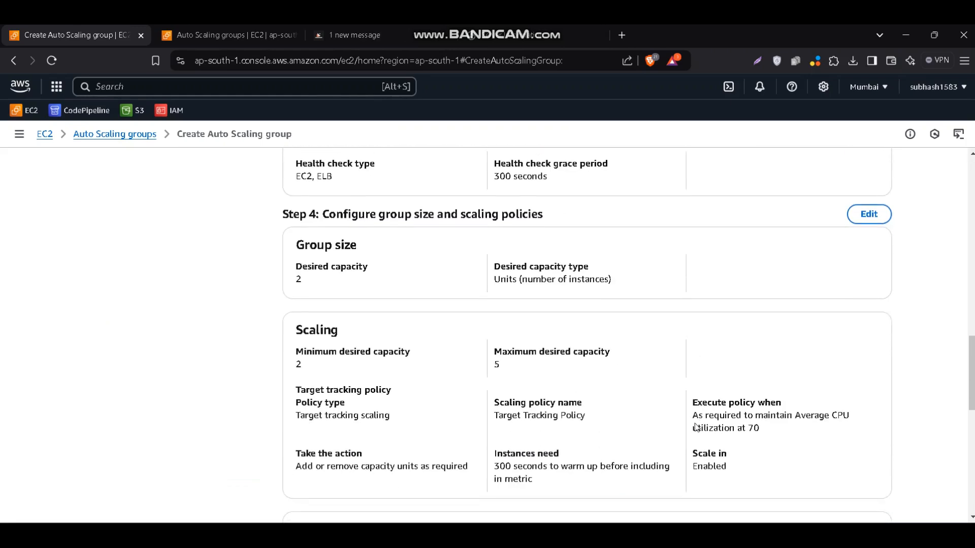
scroll(696, 426, down, 10)
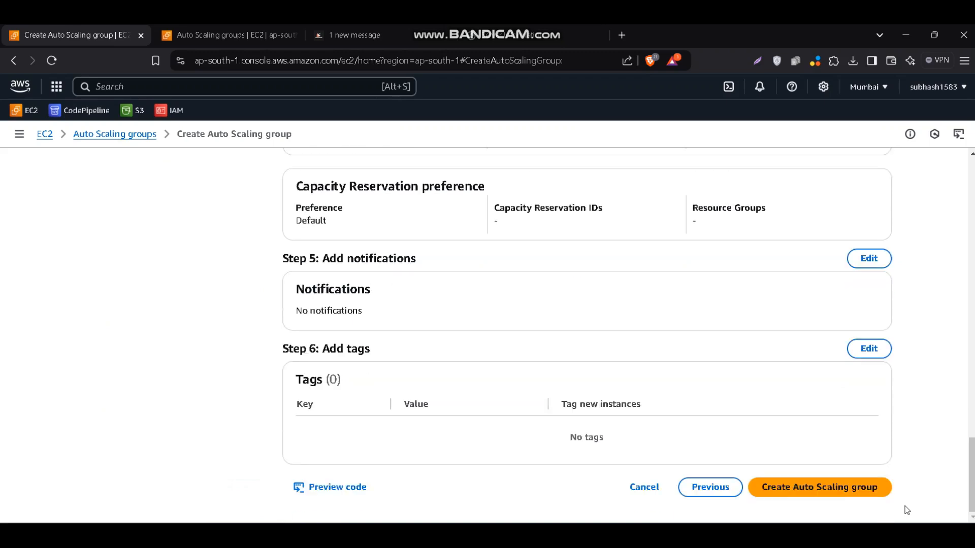
click(869, 492)
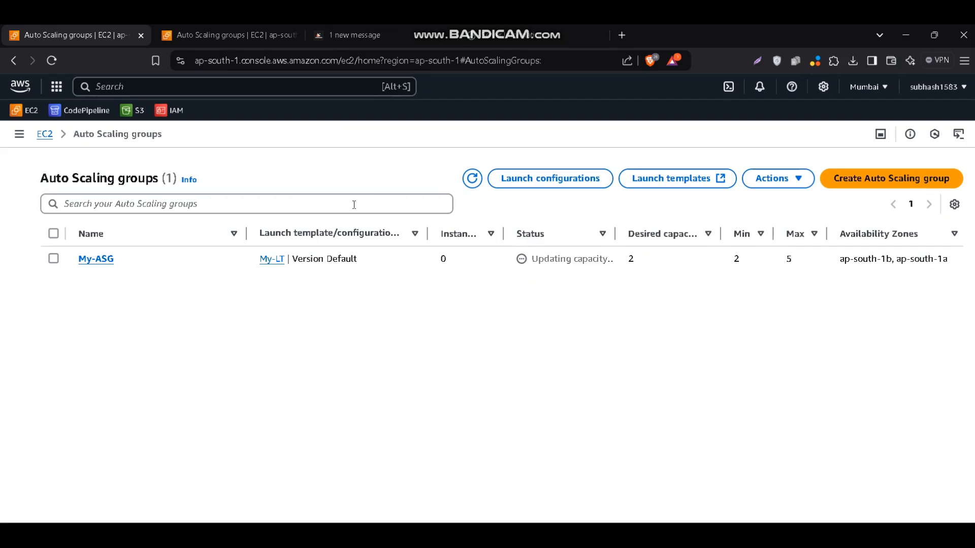
Go from the Auto Scaling groups to the EC2 instances list and enlarge it to show every instance
click(44, 136)
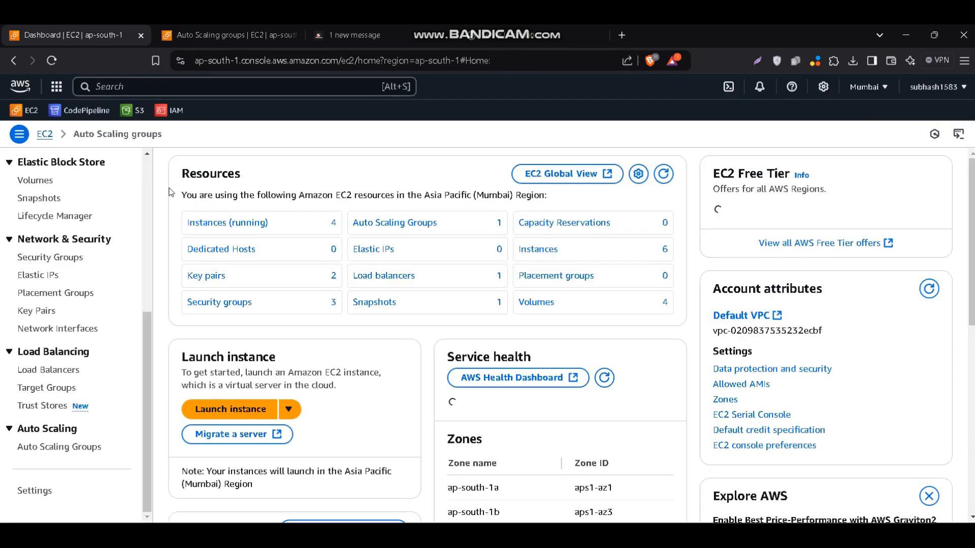
click(41, 184)
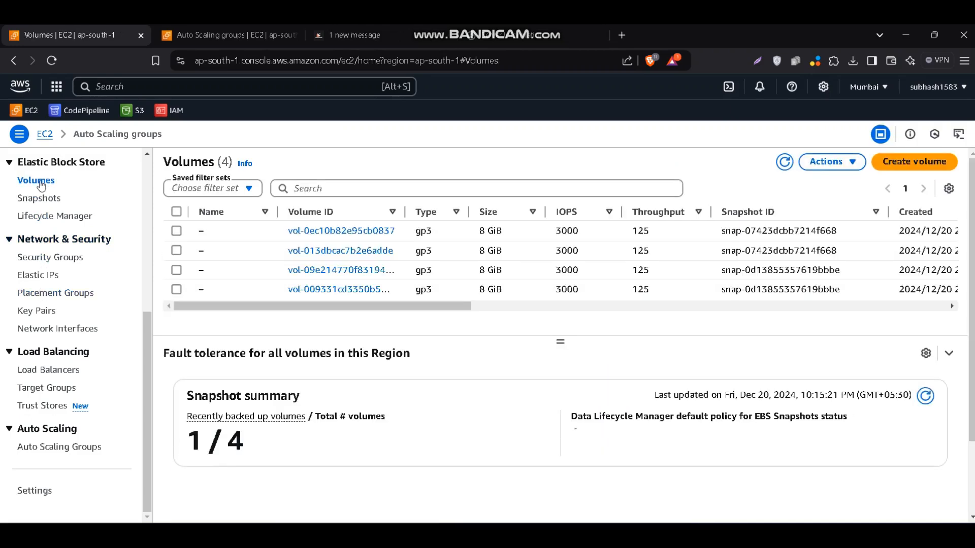
scroll(46, 223, up, 5)
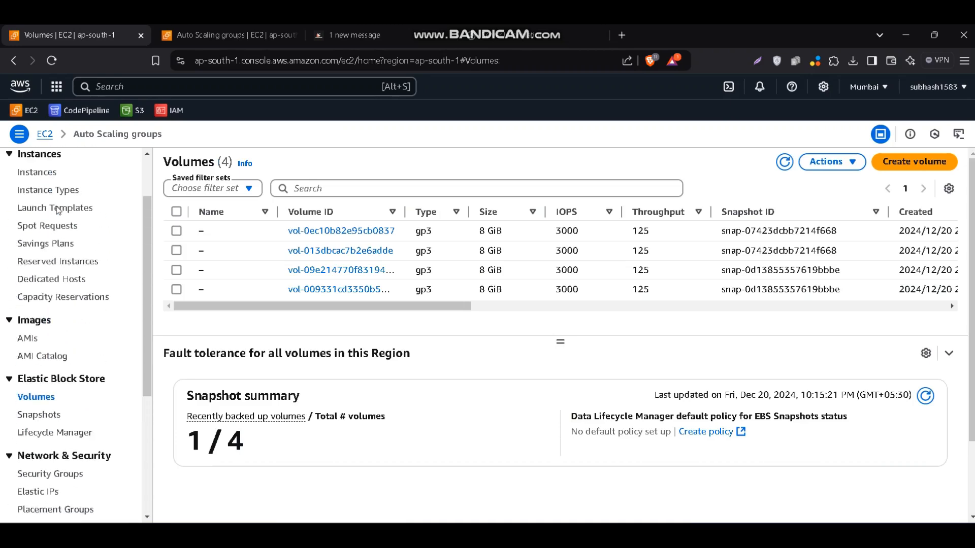
click(42, 231)
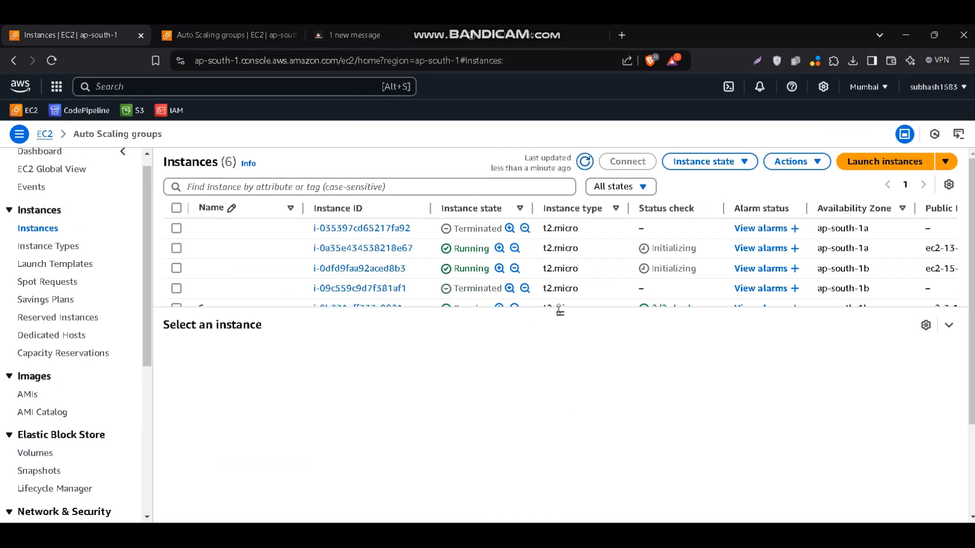
drag(560, 315, 560, 386)
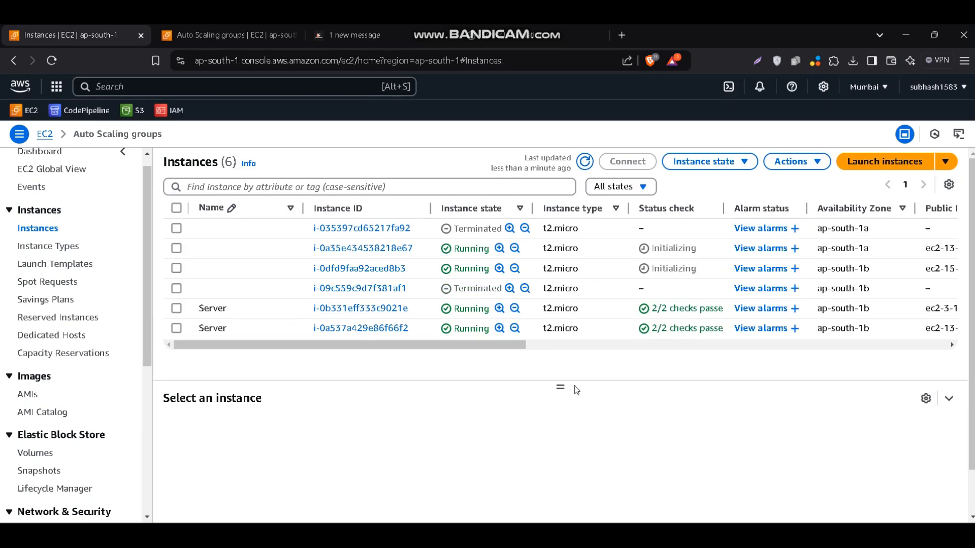
Select the two running Server instances and the two running unnamed instances in the list
click(176, 329)
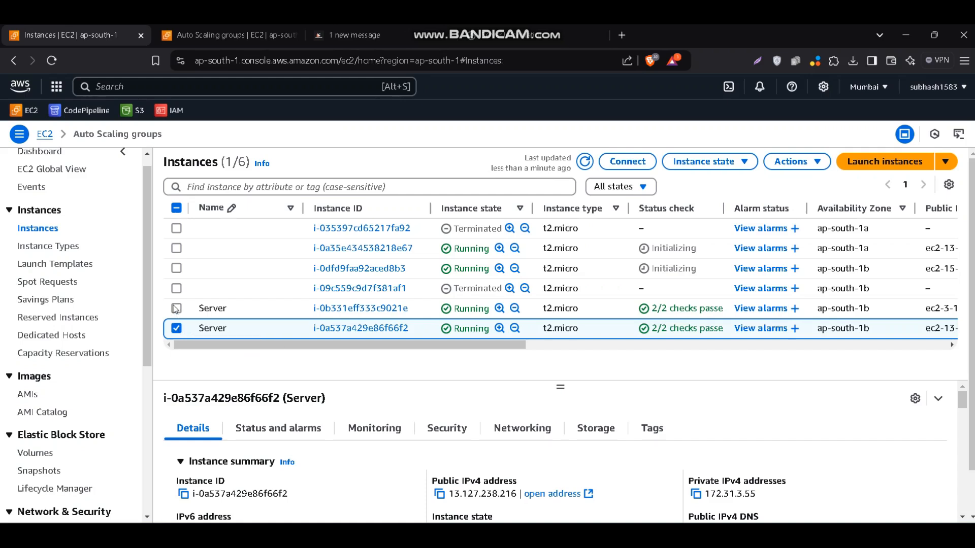
click(175, 308)
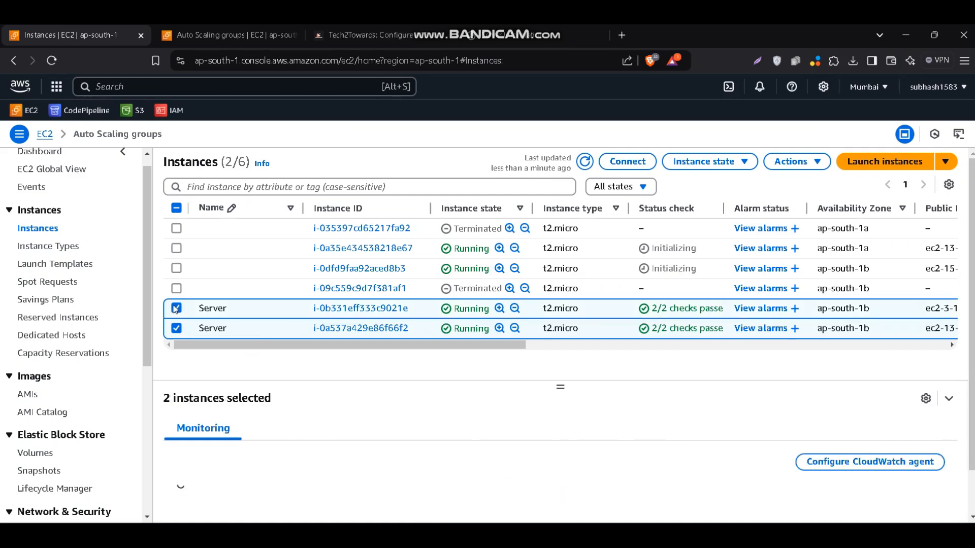
click(176, 268)
click(176, 249)
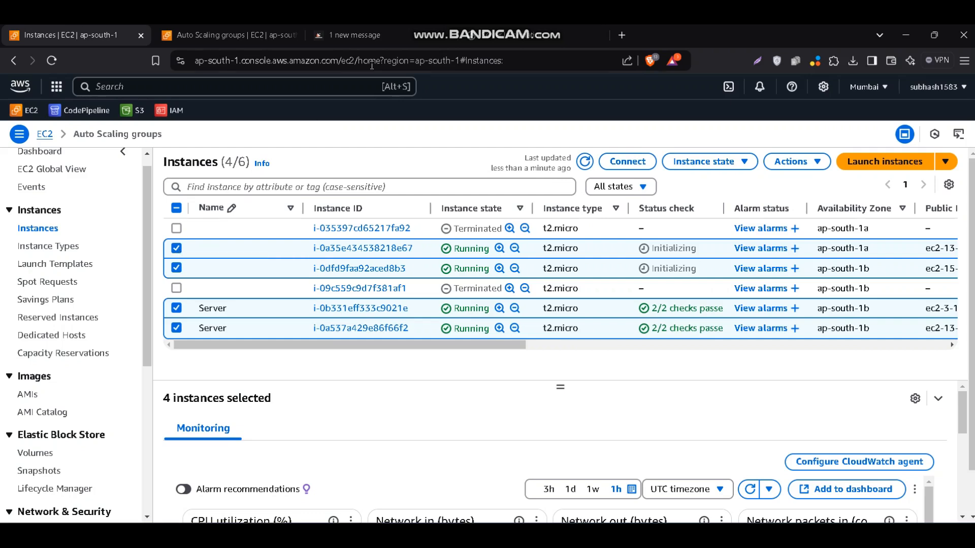
Switch to the my-alb load balancer page and reload it several times to check which private IP address responds
click(492, 42)
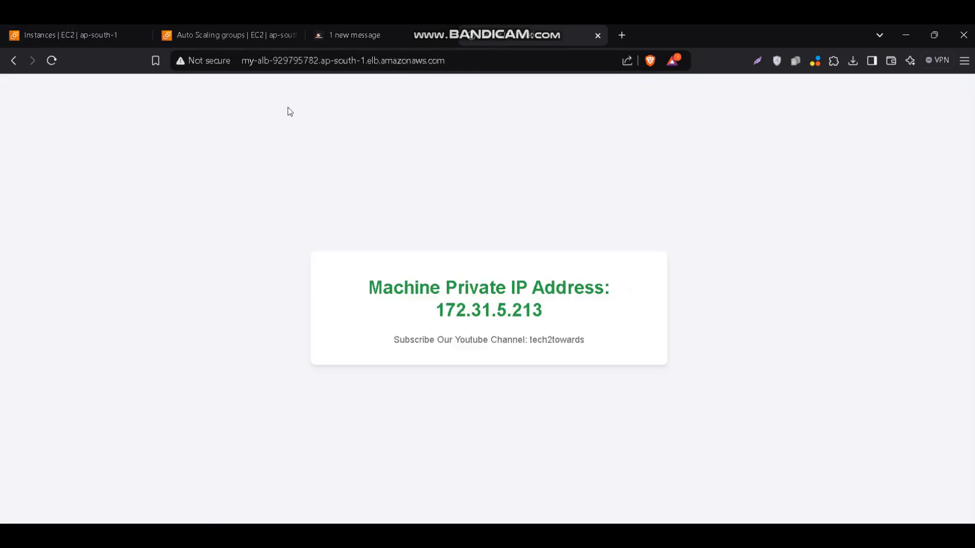
click(50, 64)
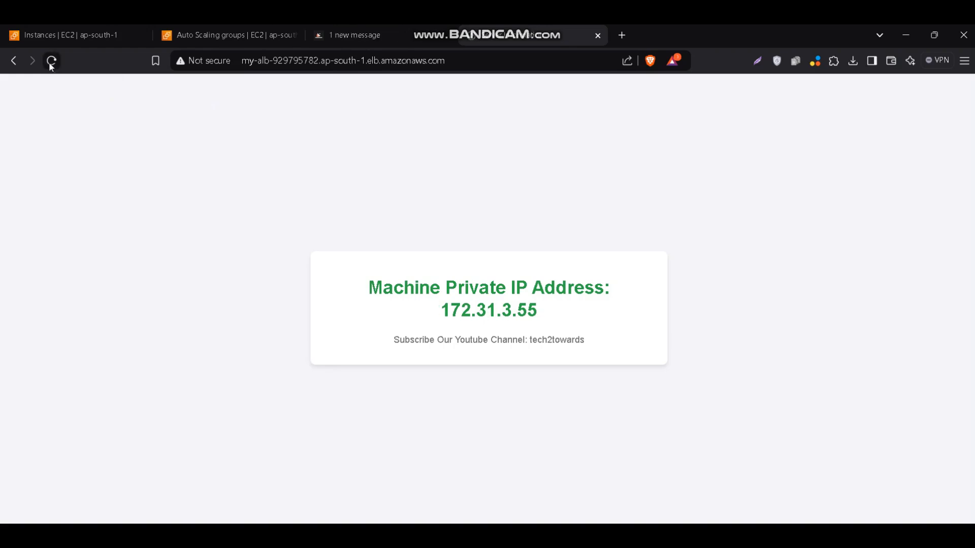
click(50, 65)
click(51, 64)
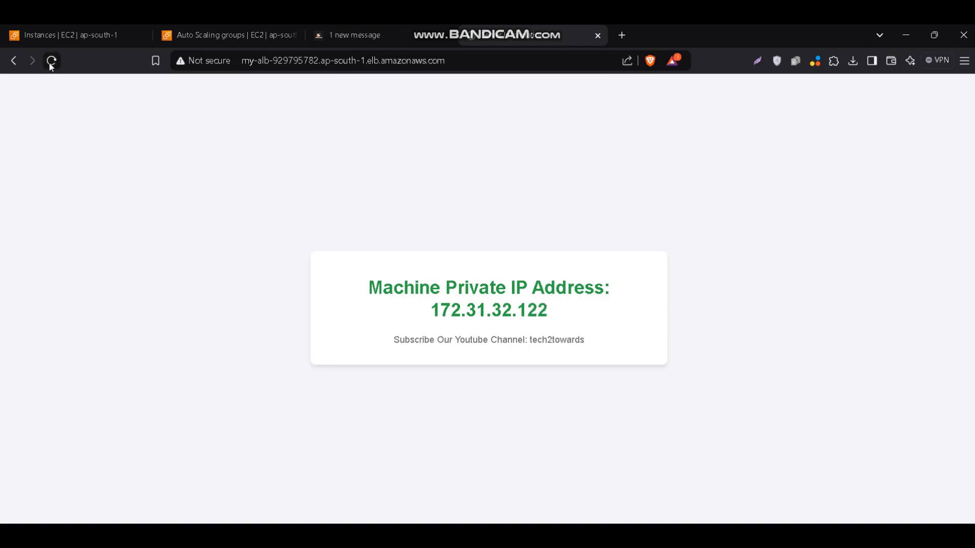
click(50, 65)
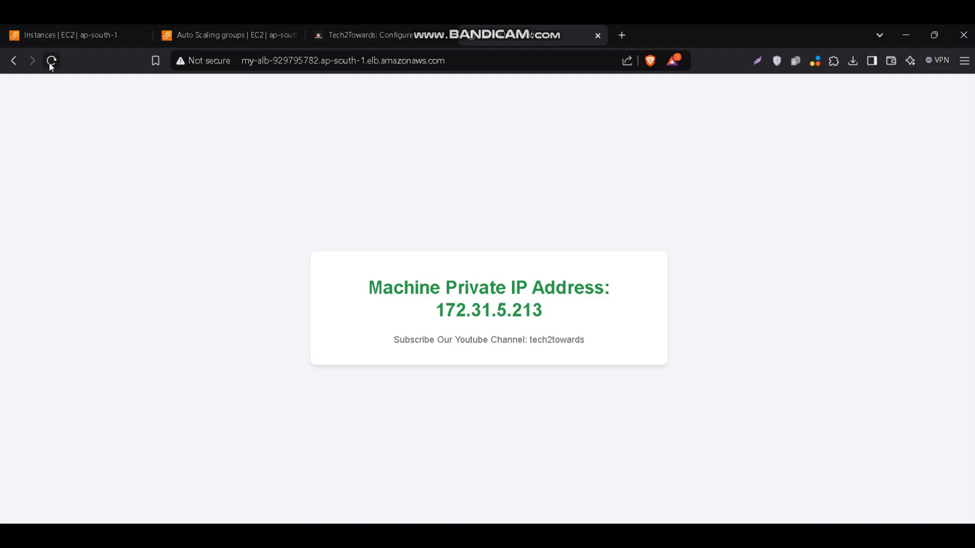
Return to the instances list and examine the status checks of the two running unnamed instances
click(213, 33)
click(116, 30)
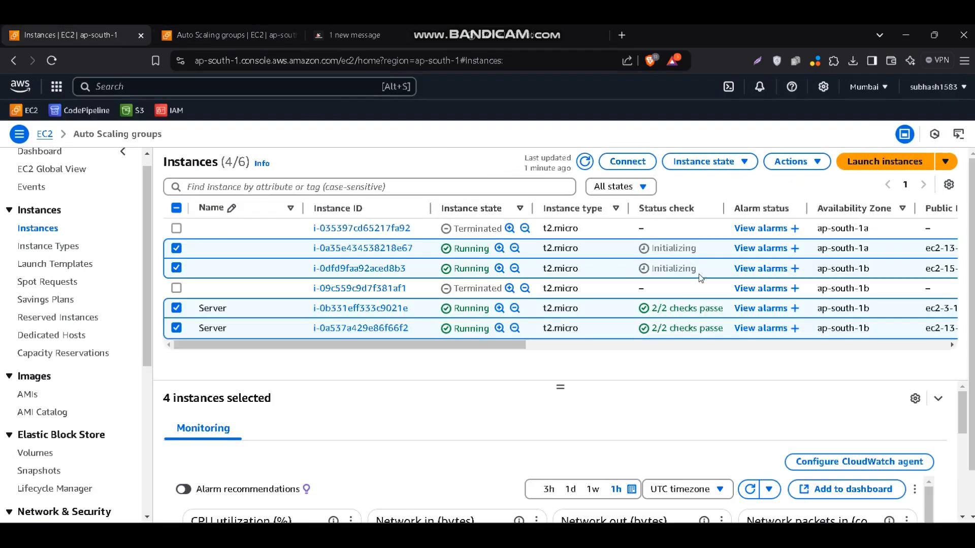
drag(700, 277, 642, 252)
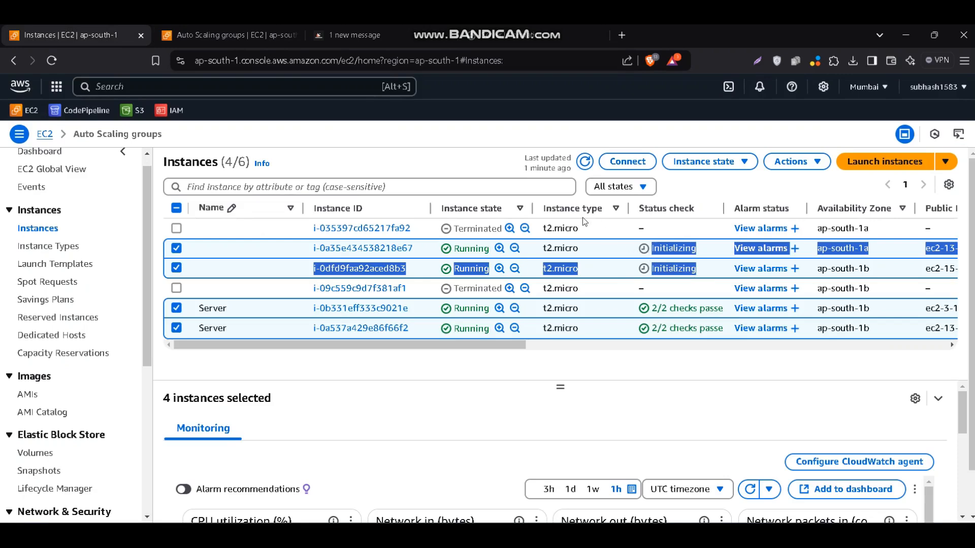
Reload the my-alb page repeatedly again to check that requests are distributed across the Server and Auto Scaling instances
click(516, 37)
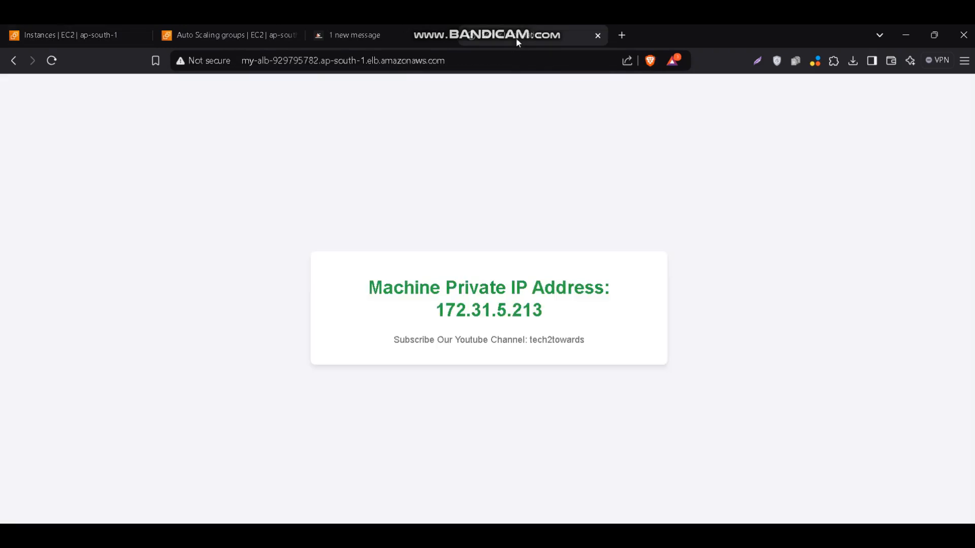
click(59, 60)
click(58, 60)
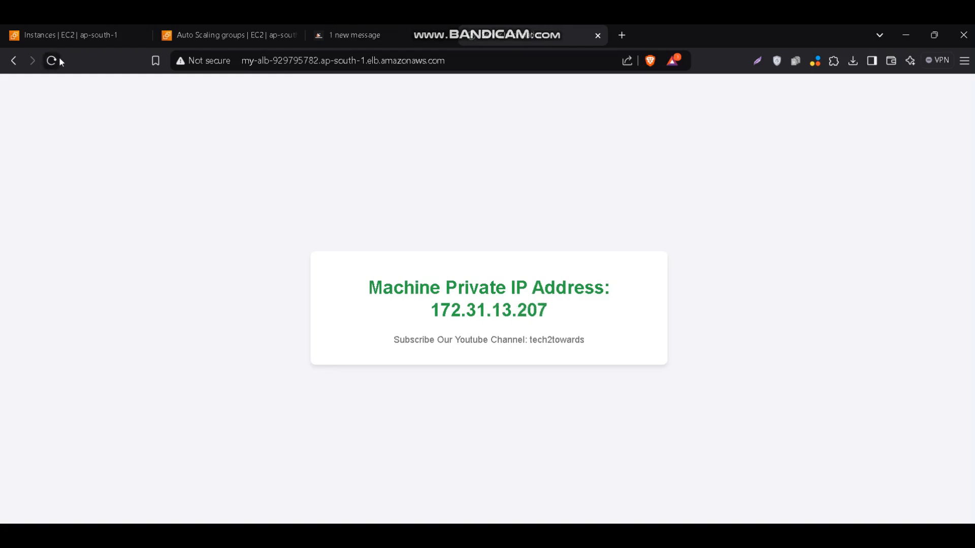
click(59, 60)
click(59, 59)
click(59, 59)
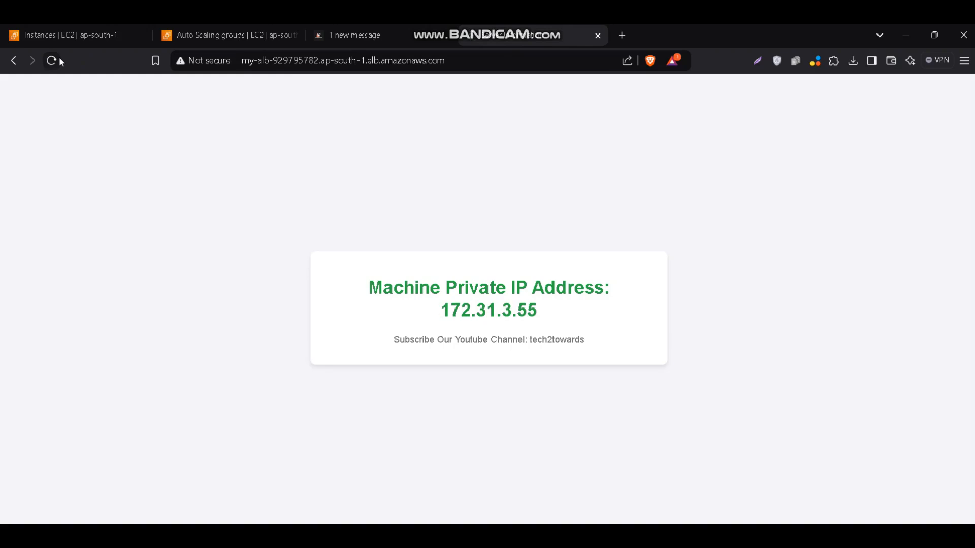
click(59, 59)
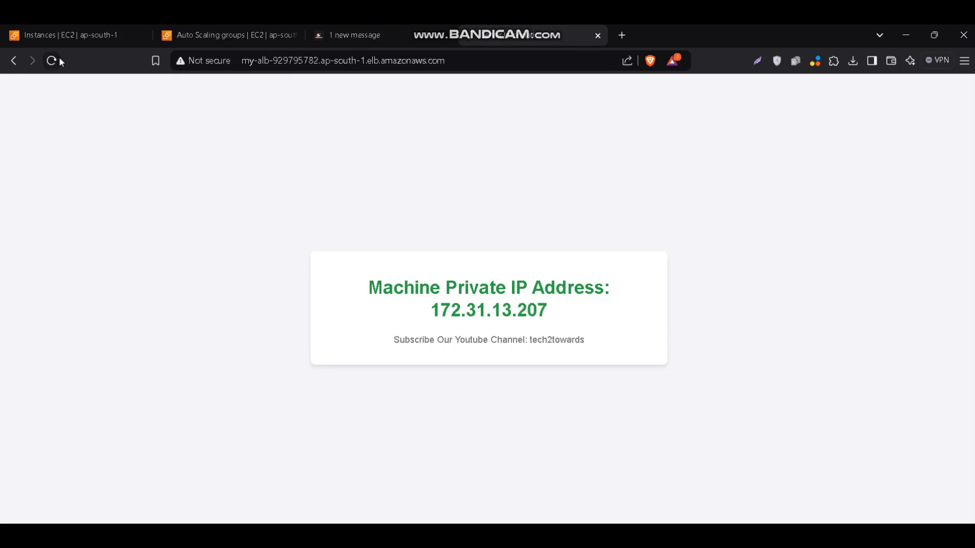
click(59, 60)
click(59, 60)
click(59, 60)
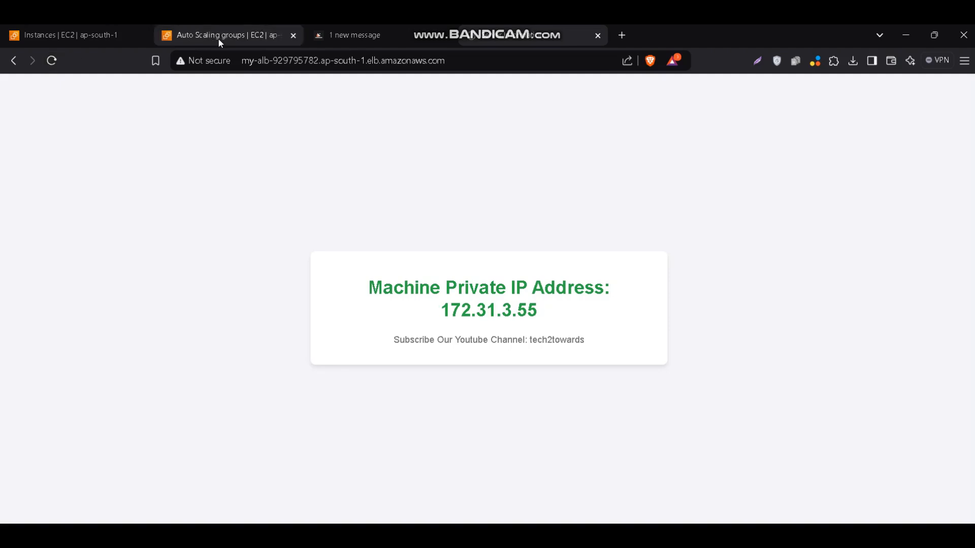
Switch to the other Auto Scaling groups browser page and open the EC2 instances list there
click(220, 40)
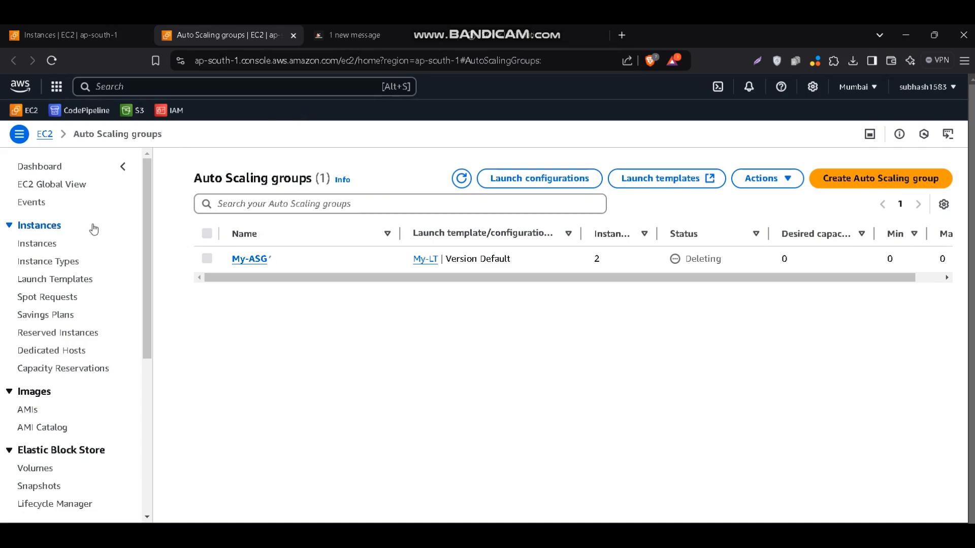
click(51, 245)
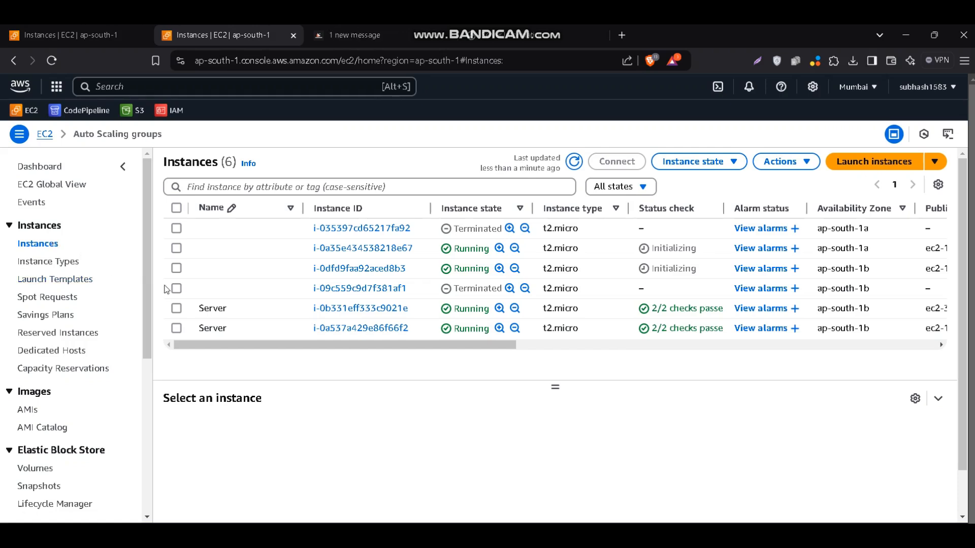
scroll(167, 290, down, 1)
scroll(166, 290, up, 1)
Terminate the two running Server instances and the two running unnamed instances, and refresh the instances list
click(179, 310)
click(178, 330)
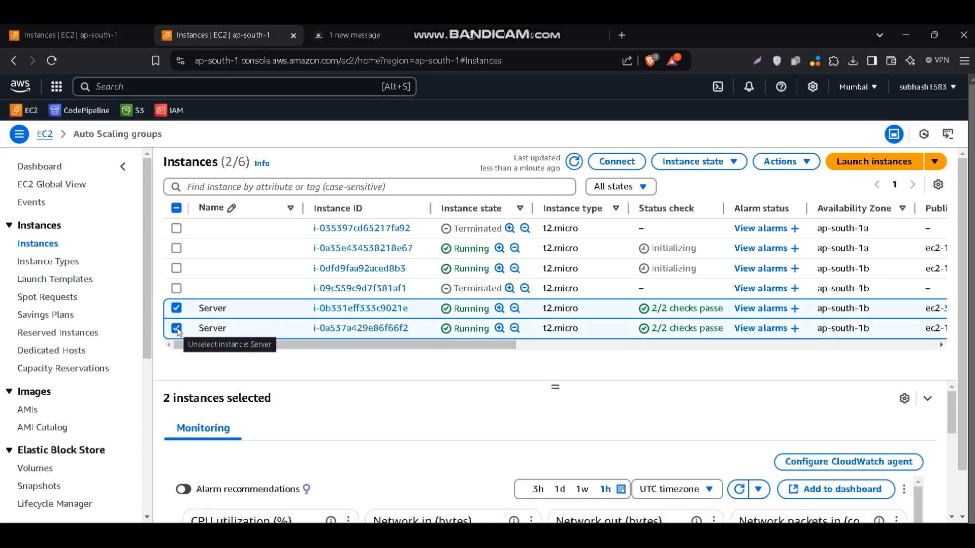
click(176, 270)
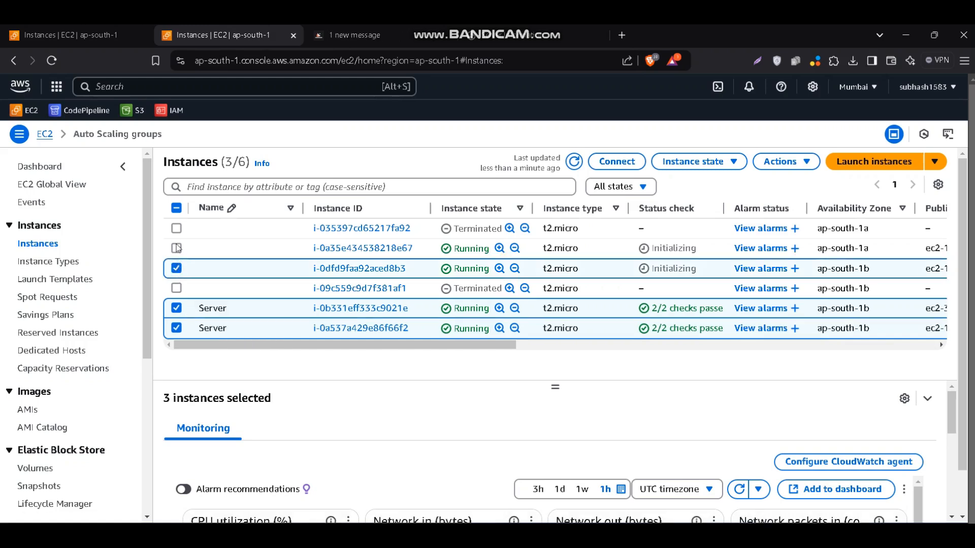
click(176, 248)
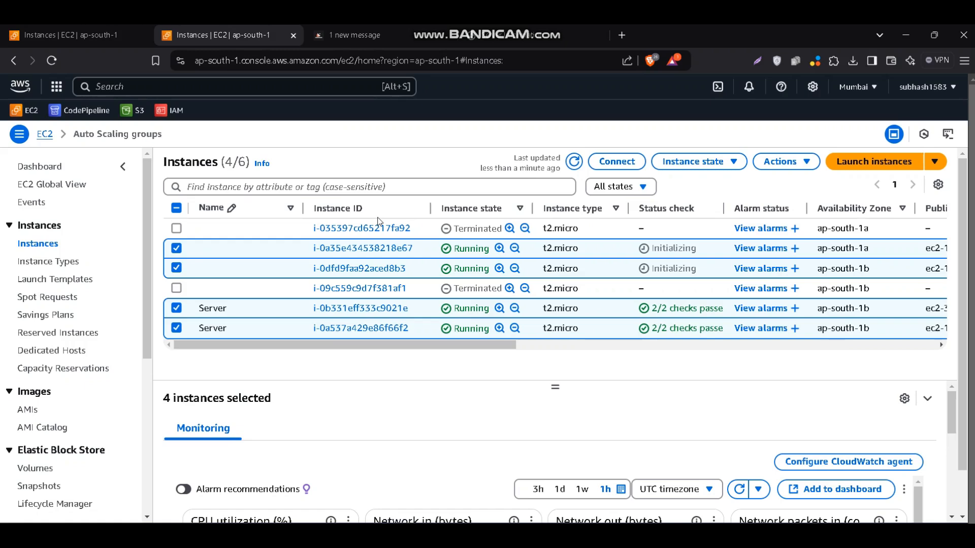
click(709, 162)
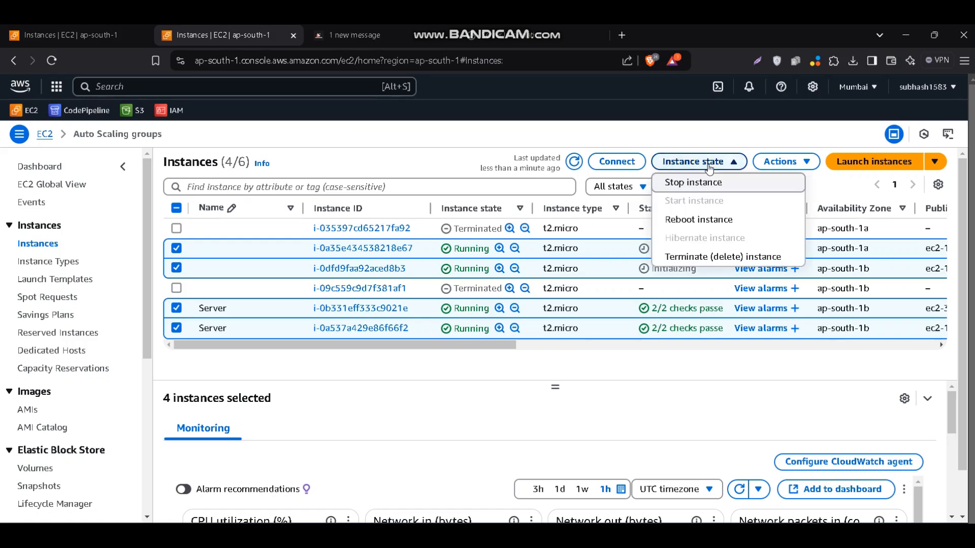
click(721, 256)
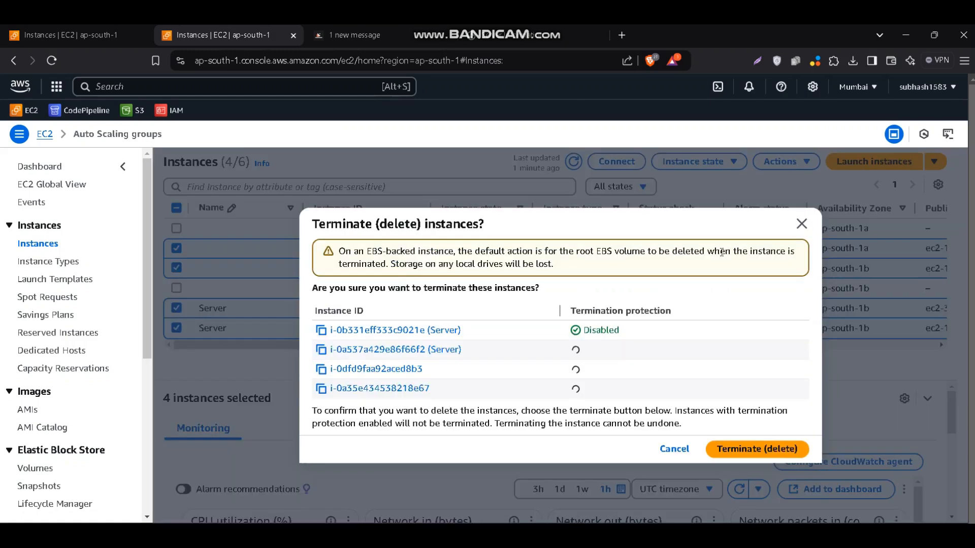
click(755, 450)
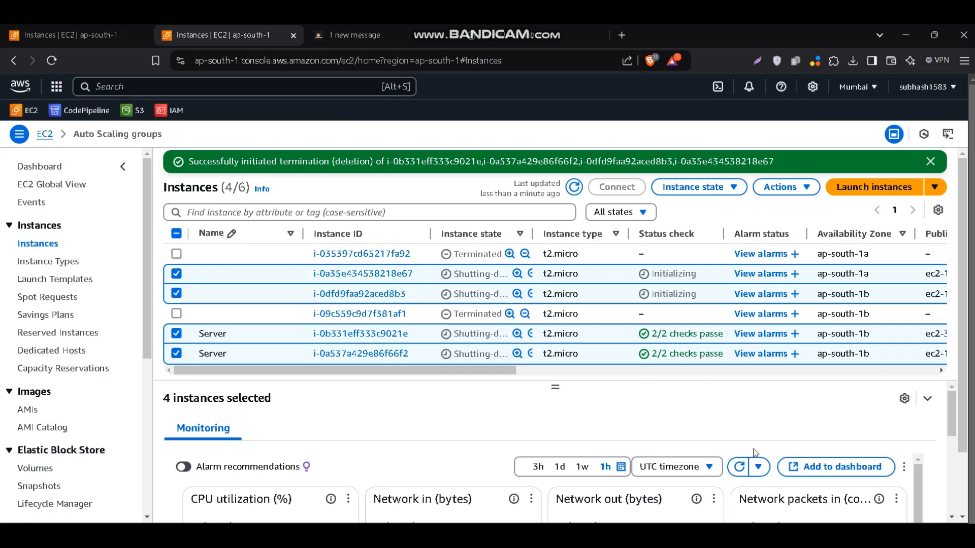
click(578, 187)
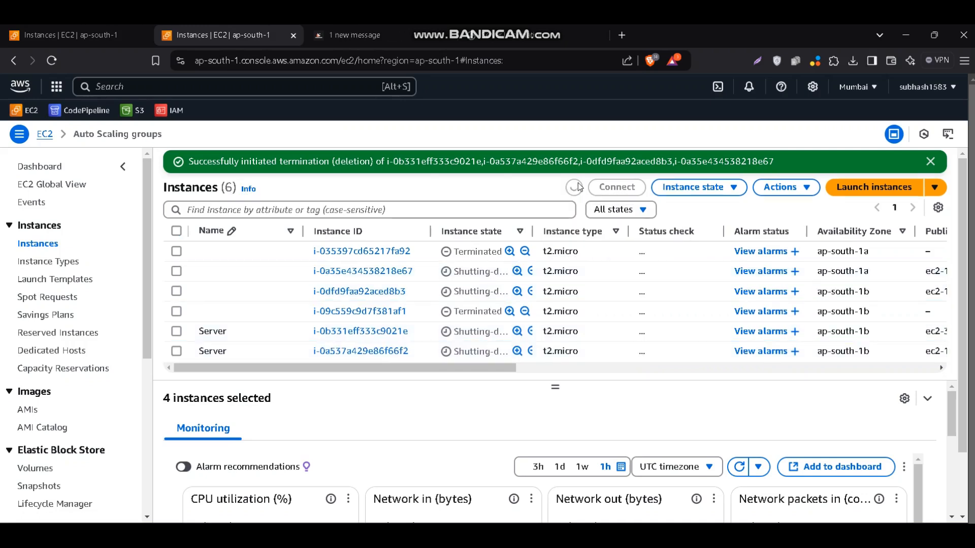